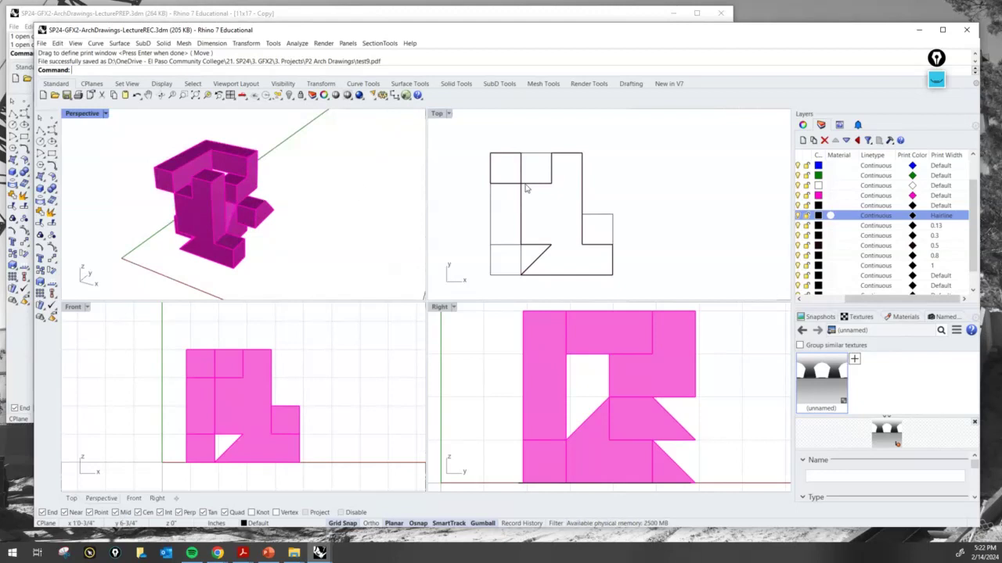
Step: Collapse the lineweights and Make2D layer groups in the layer list
drag(849, 299, 806, 299)
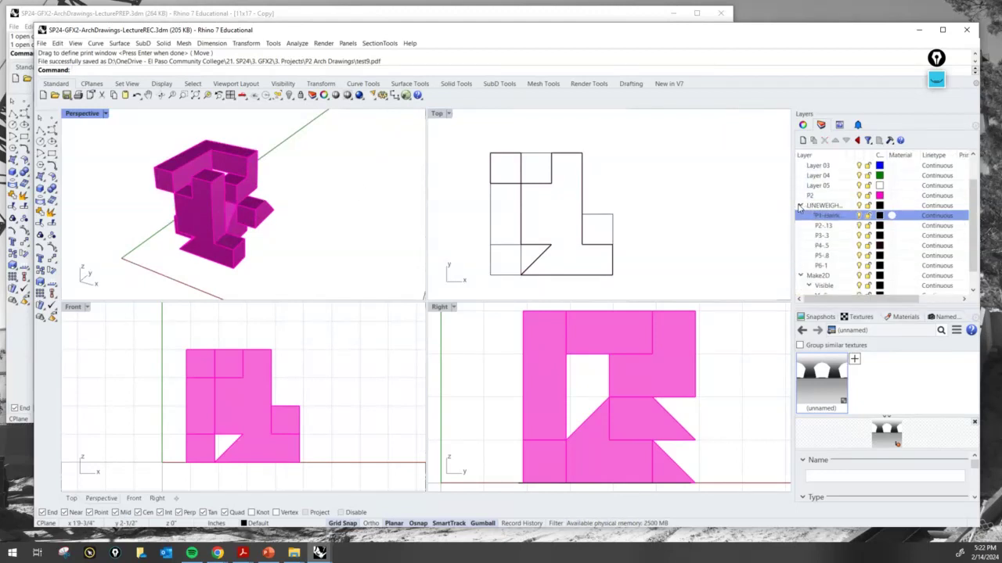
click(800, 205)
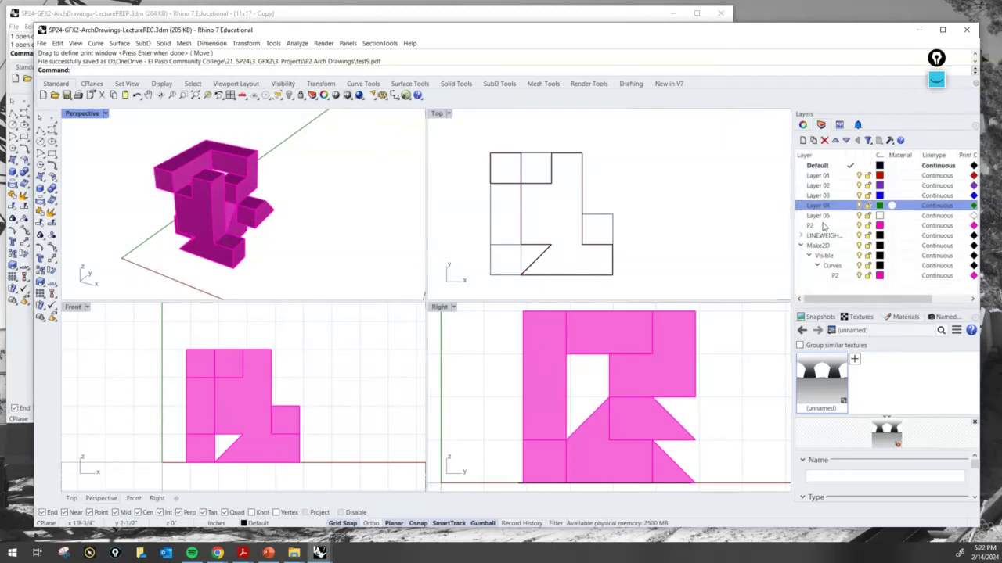
click(828, 176)
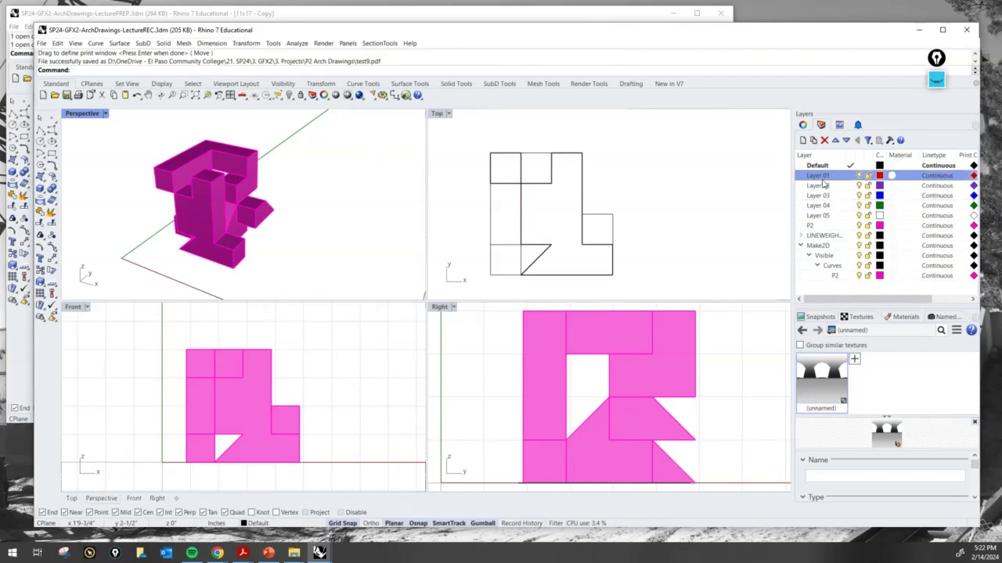
click(801, 246)
Step: Rename Layer 01 to CLIPPLANE and make it the current layer
click(821, 179)
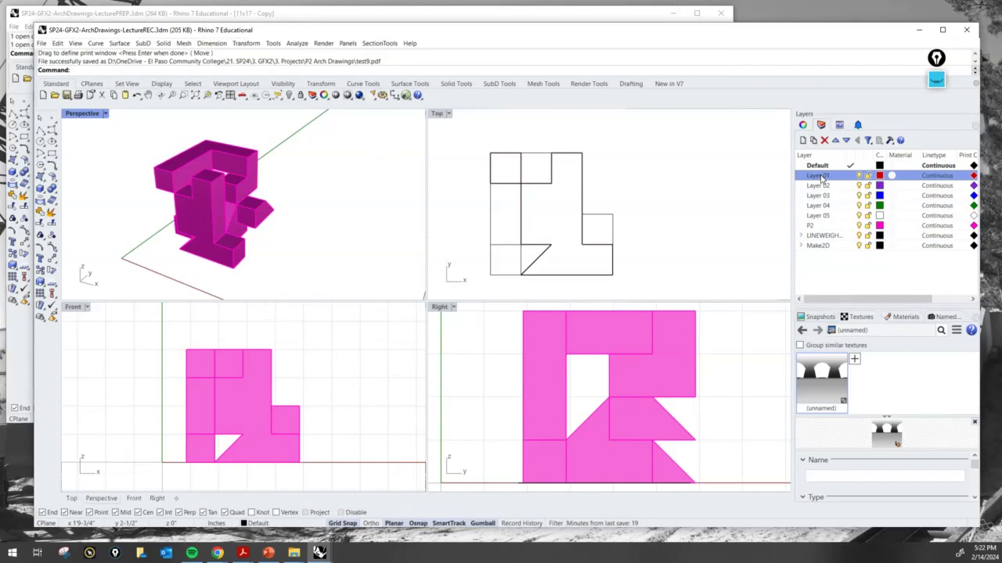
click(822, 177)
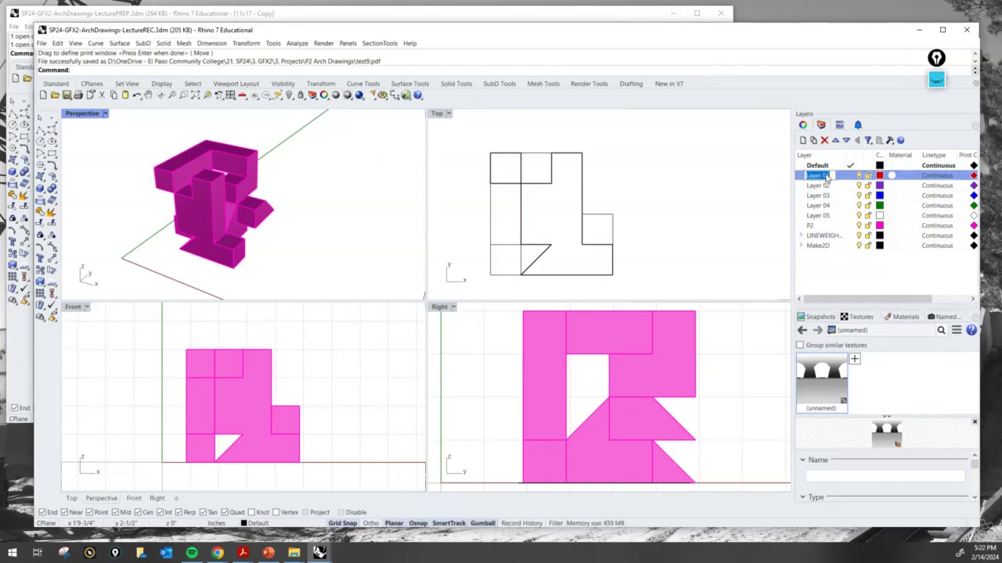
text(Cl)
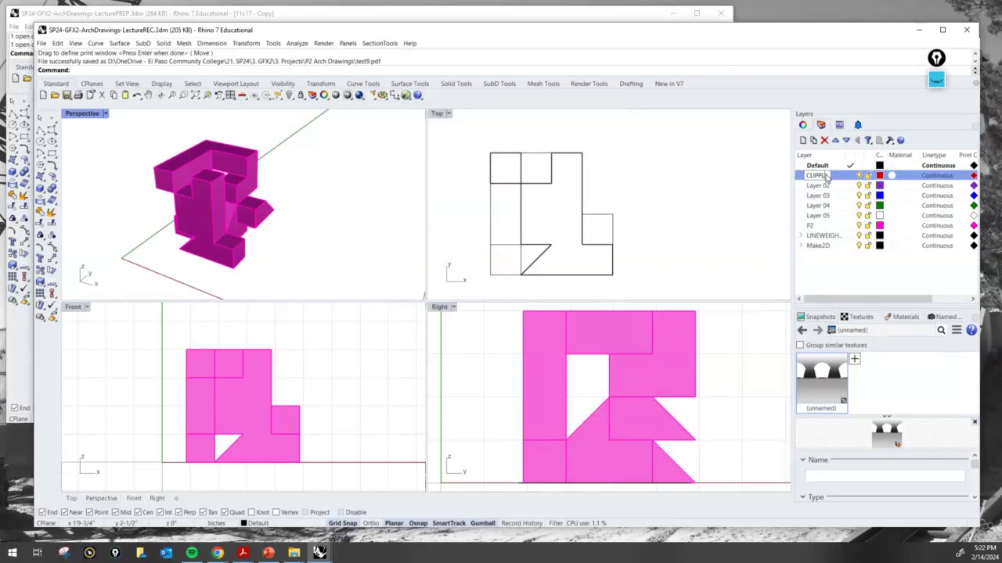
text(IPPLANE)
key(Return)
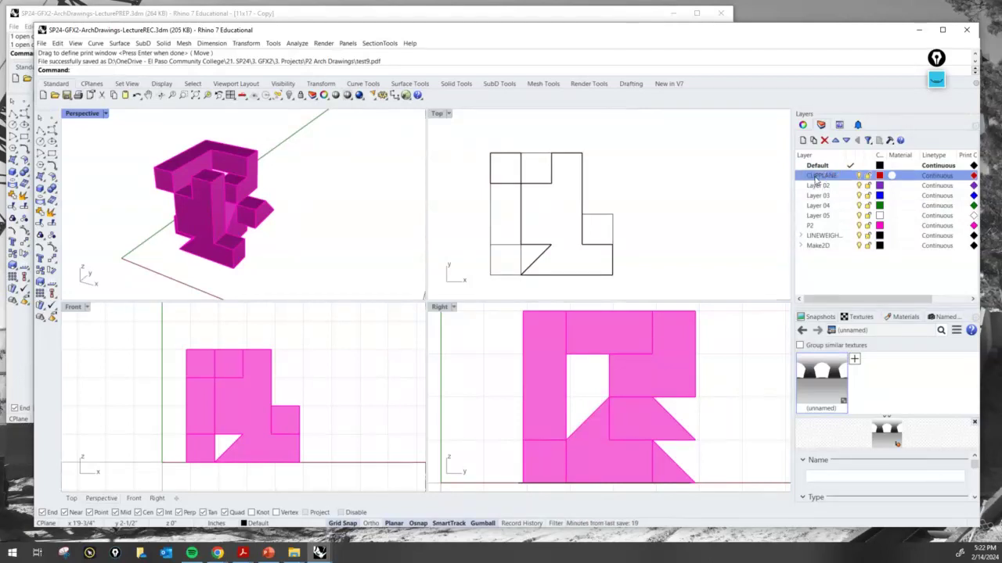
click(851, 176)
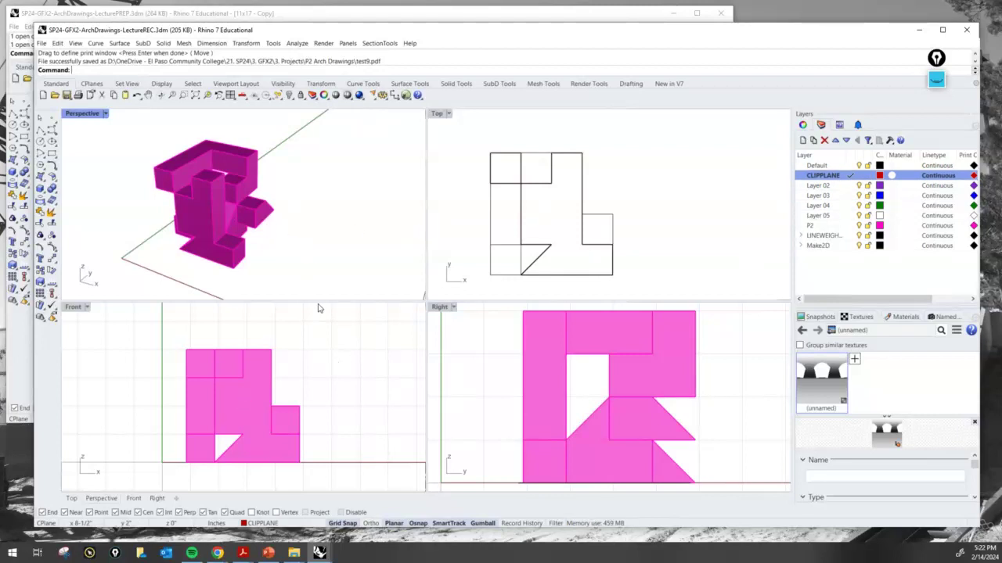
Step: Start the ClippingPlane command
click(317, 363)
text(cl)
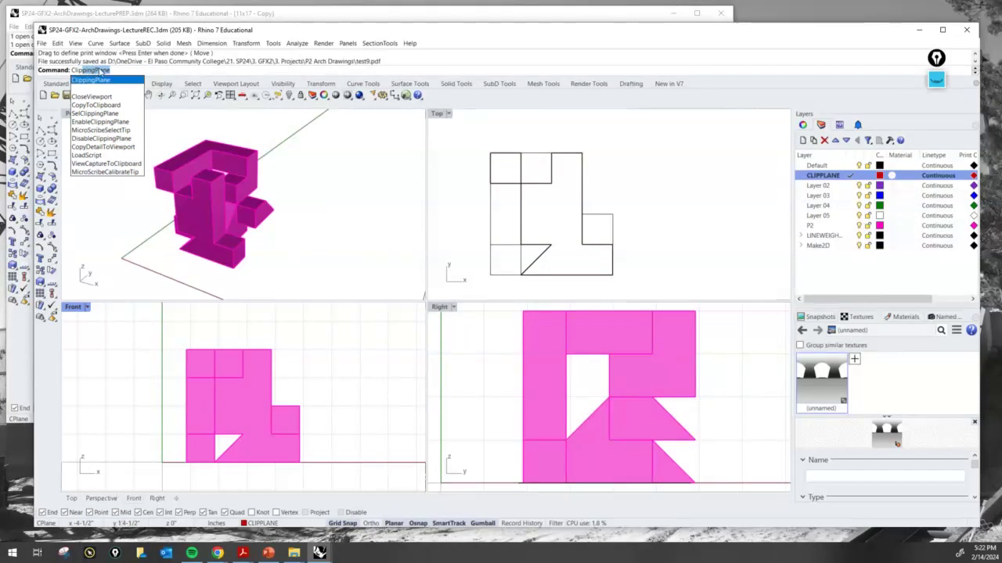
click(101, 71)
key(Return)
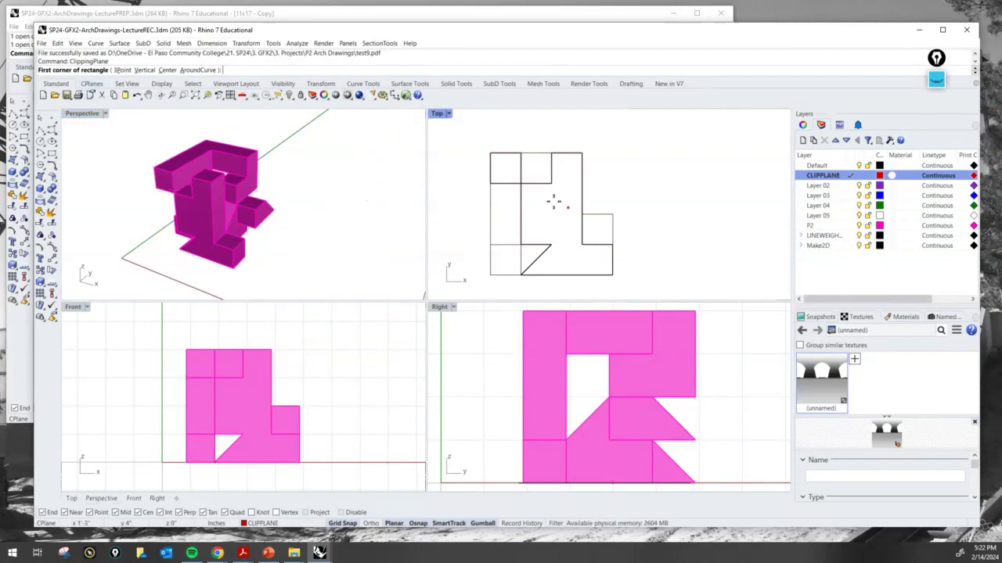
Step: Annotate the Top view with the screen pen, marking a horizontal section line with downward arrows across the plan
click(937, 80)
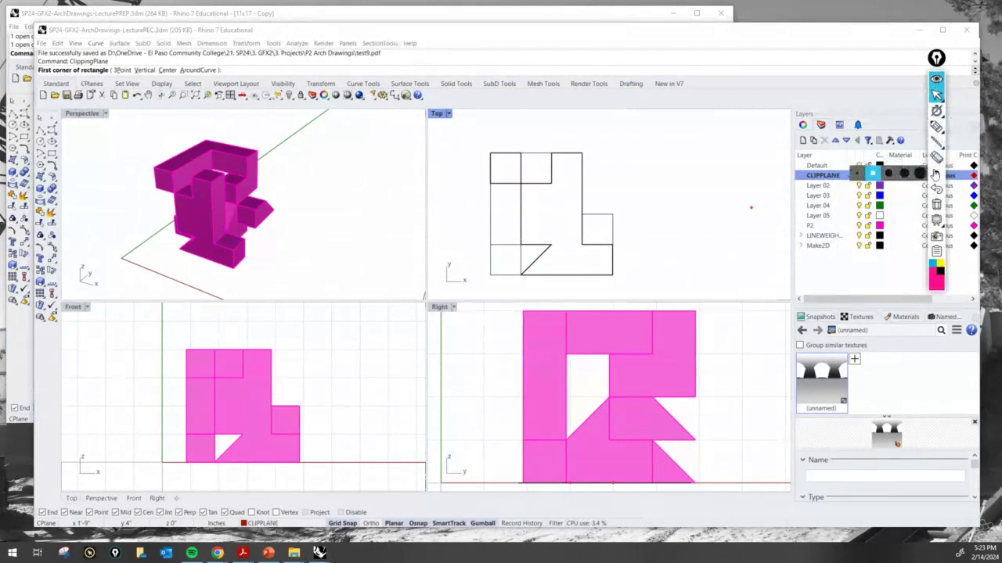
click(936, 125)
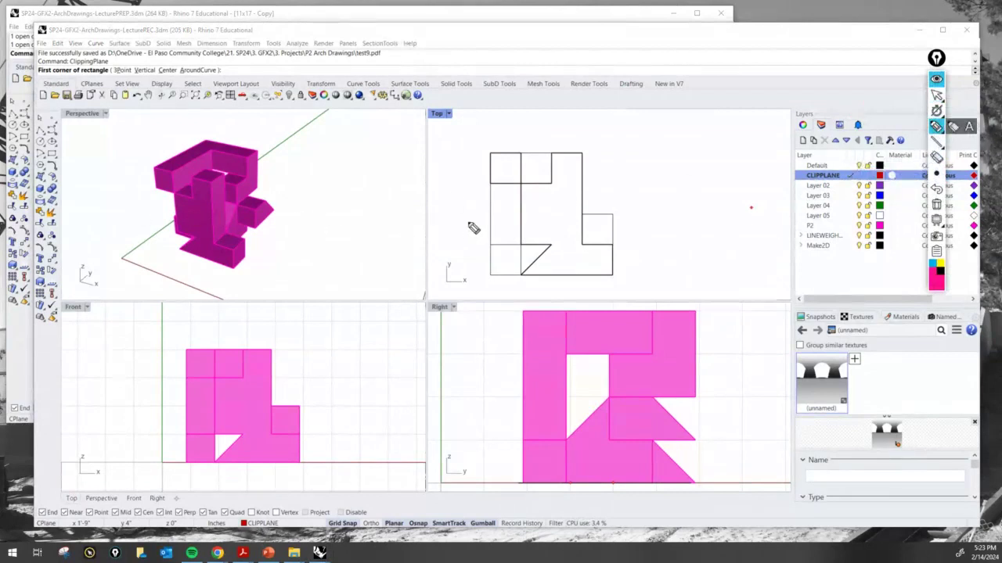
drag(475, 203, 670, 198)
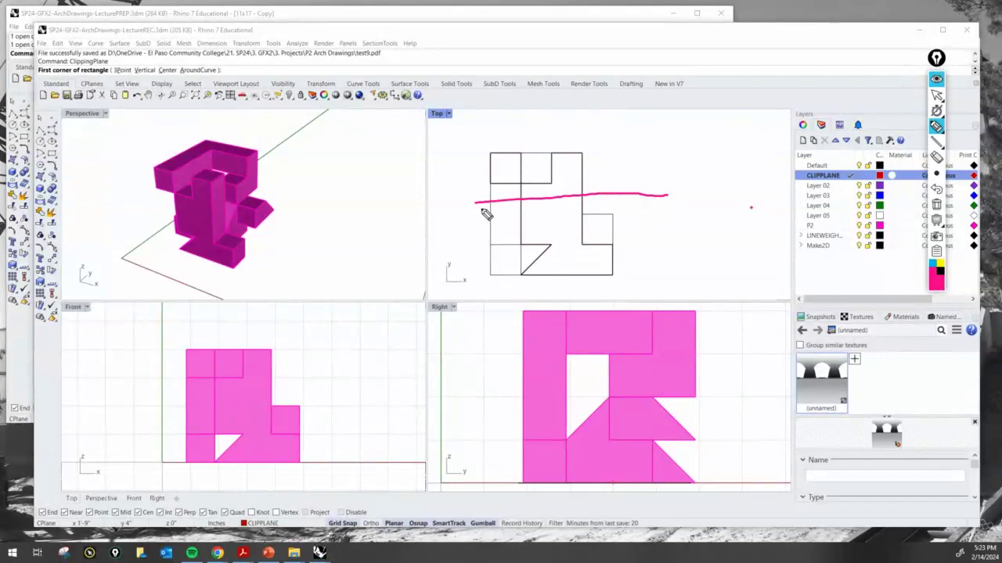
drag(476, 203, 471, 233)
drag(664, 196, 671, 223)
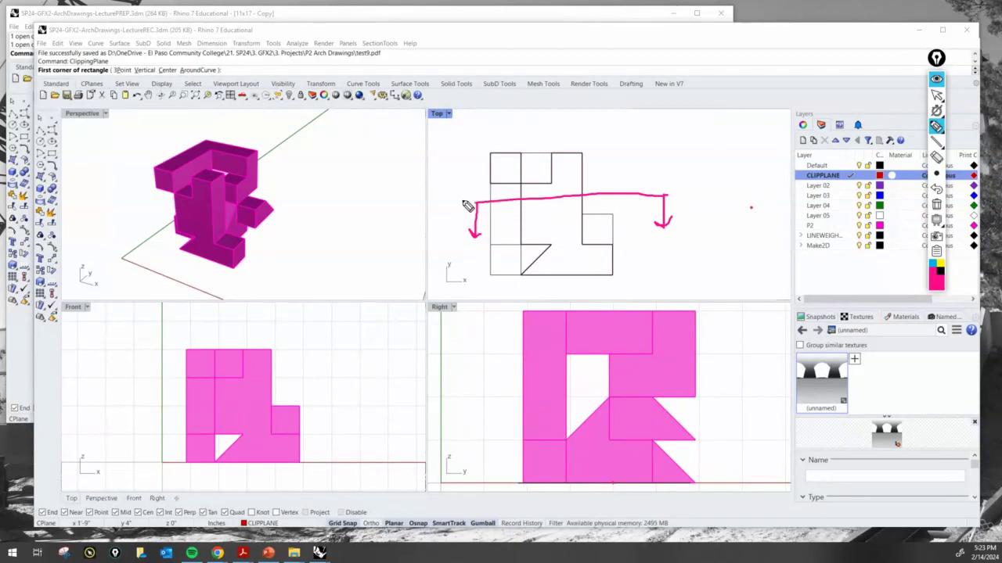
mouse_move(479, 204)
mouse_down()
mouse_move(708, 188)
mouse_move(708, 200)
mouse_move(664, 228)
mouse_move(676, 223)
mouse_up()
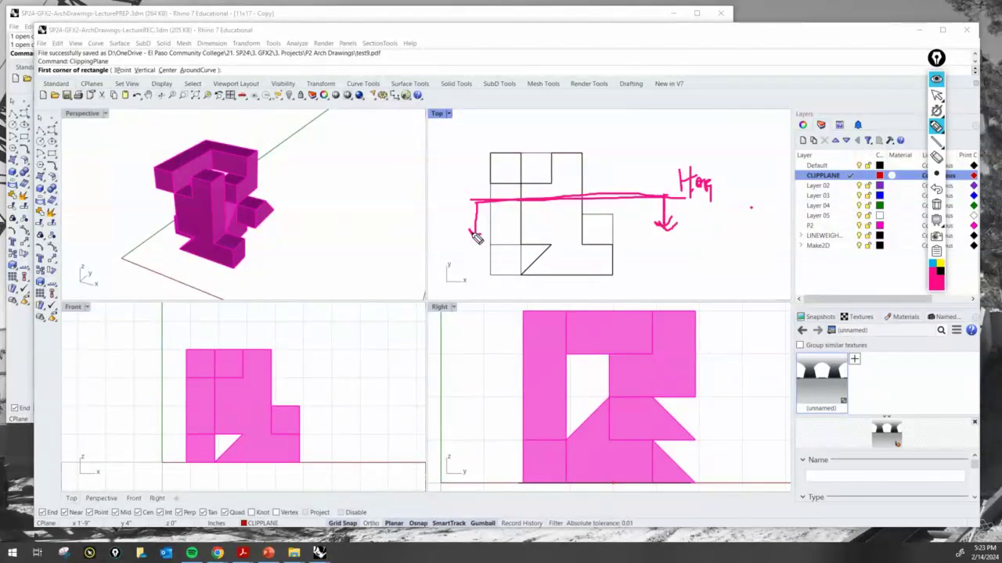
drag(476, 199, 476, 235)
Step: Circle the ClippingPlane prompt, sketch a cut line across the Front view and a small plane in Perspective, and clear all annotations
mouse_move(133, 66)
mouse_down()
mouse_move(110, 45)
mouse_move(51, 78)
mouse_move(125, 56)
mouse_move(90, 49)
mouse_up()
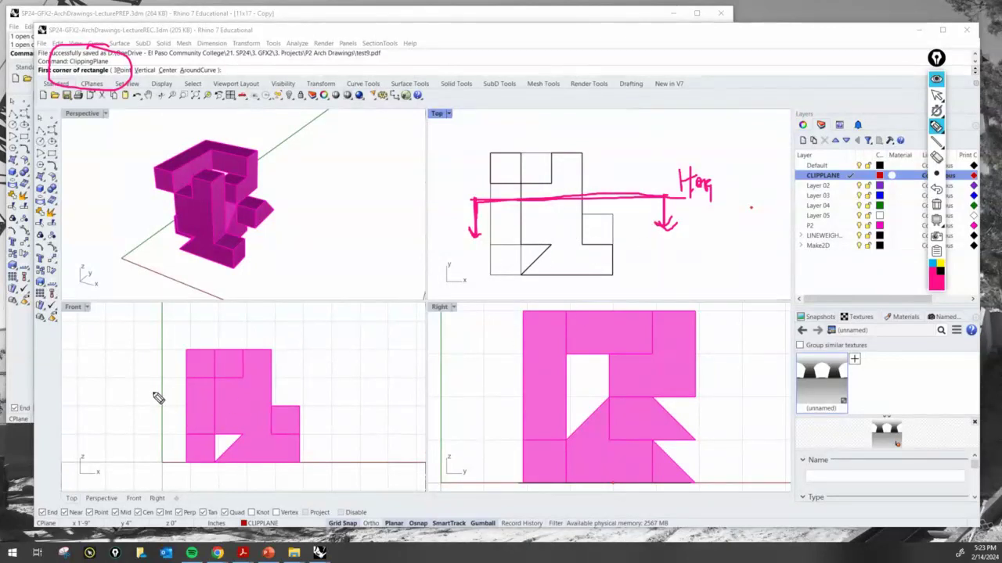
drag(153, 393, 339, 406)
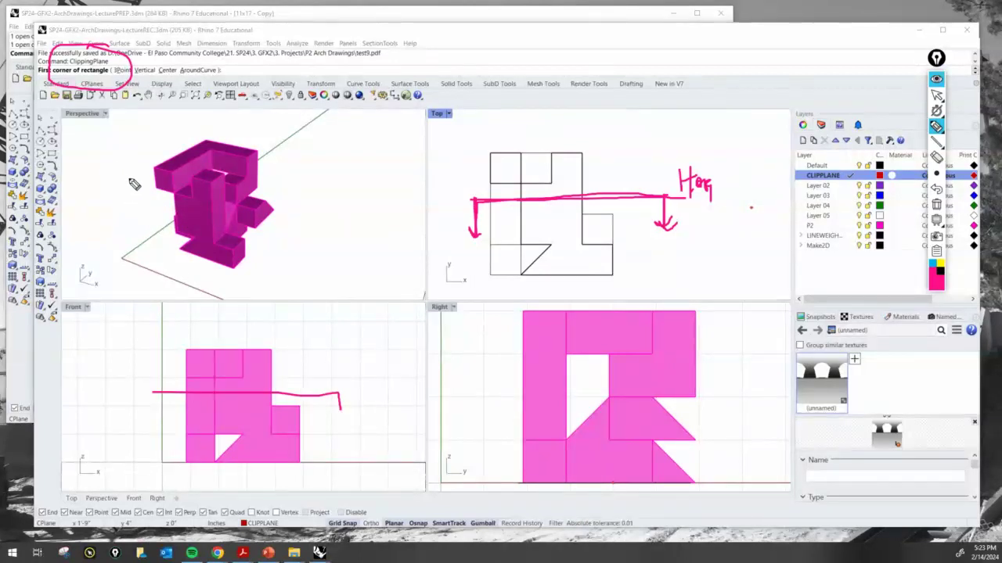
mouse_move(107, 197)
mouse_down()
mouse_move(135, 205)
mouse_move(142, 188)
mouse_move(125, 180)
mouse_move(109, 193)
mouse_move(130, 199)
mouse_up()
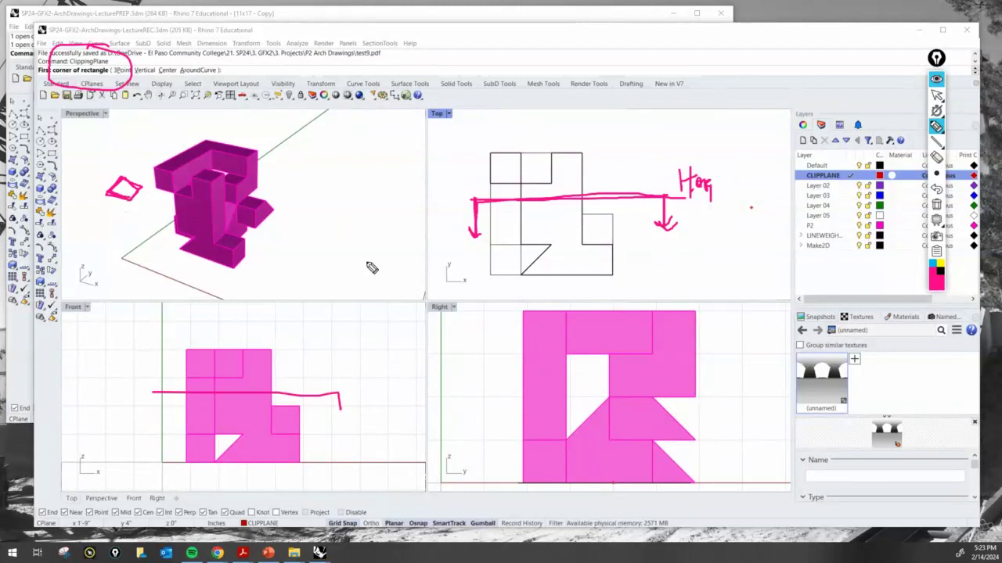
click(937, 204)
click(937, 94)
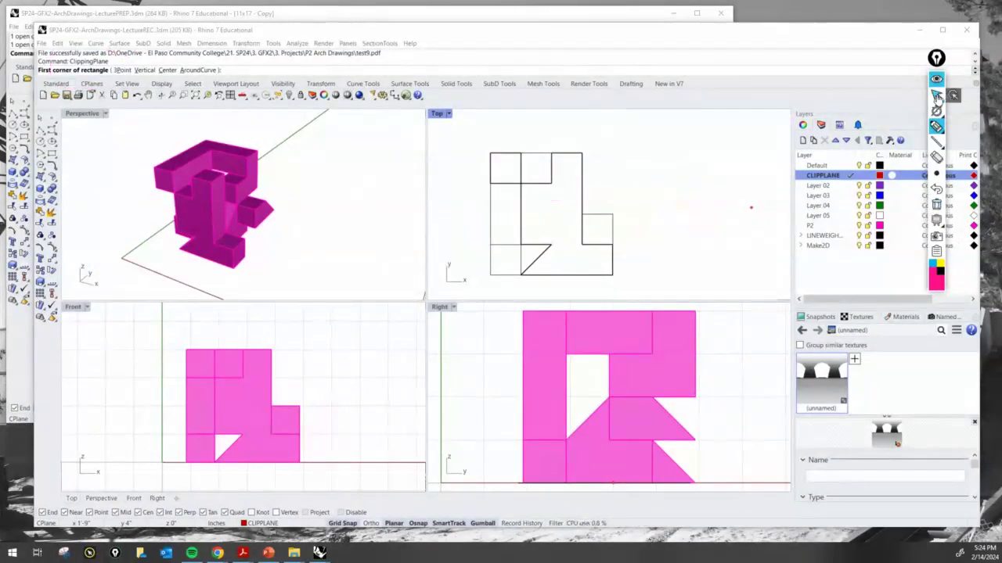
Step: Draw a clipping plane about 1 by 1 inch beside the model in the Top view and deselect it
click(81, 114)
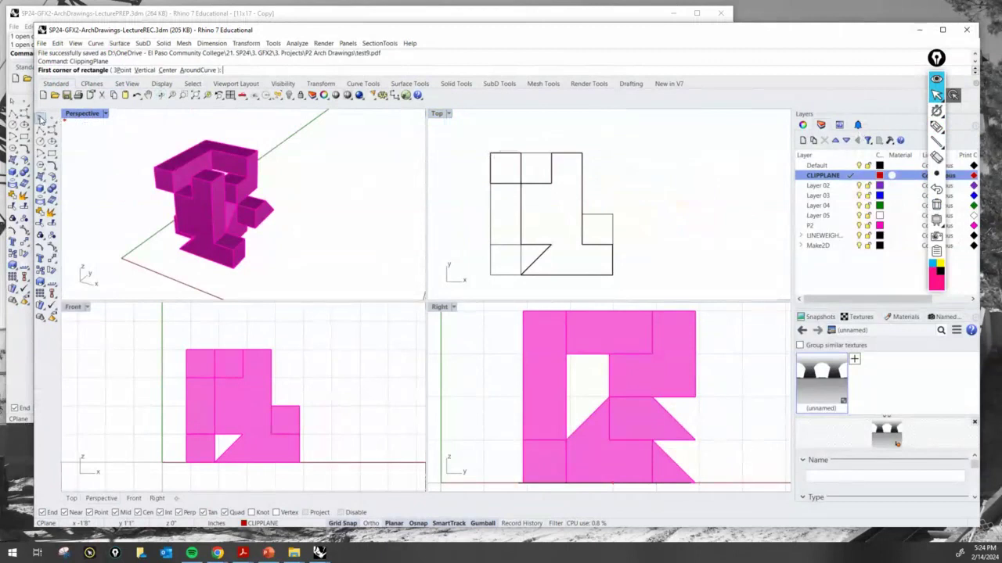
scroll(626, 182, down, 10)
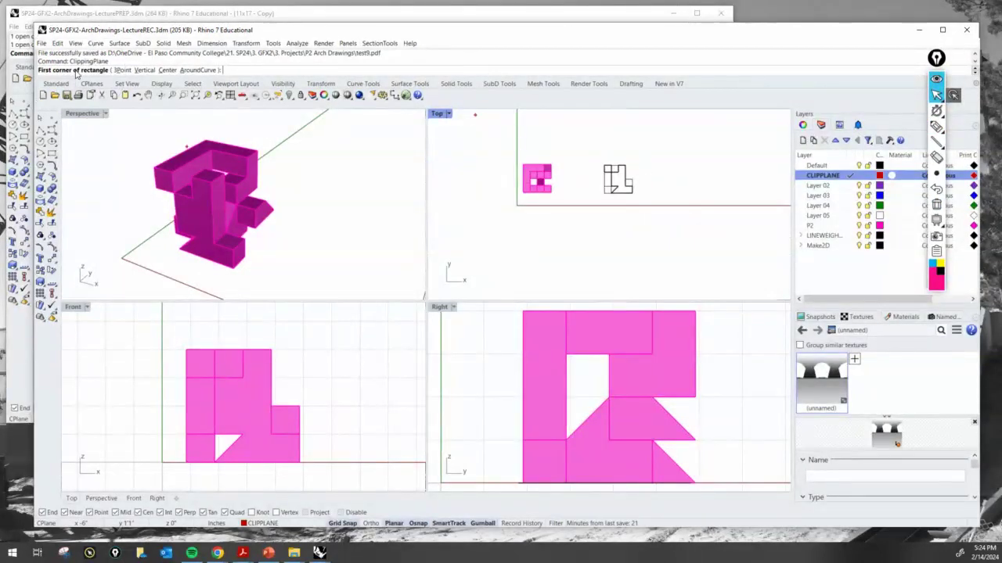
scroll(501, 155, up, 5)
right_drag(590, 217, 600, 227)
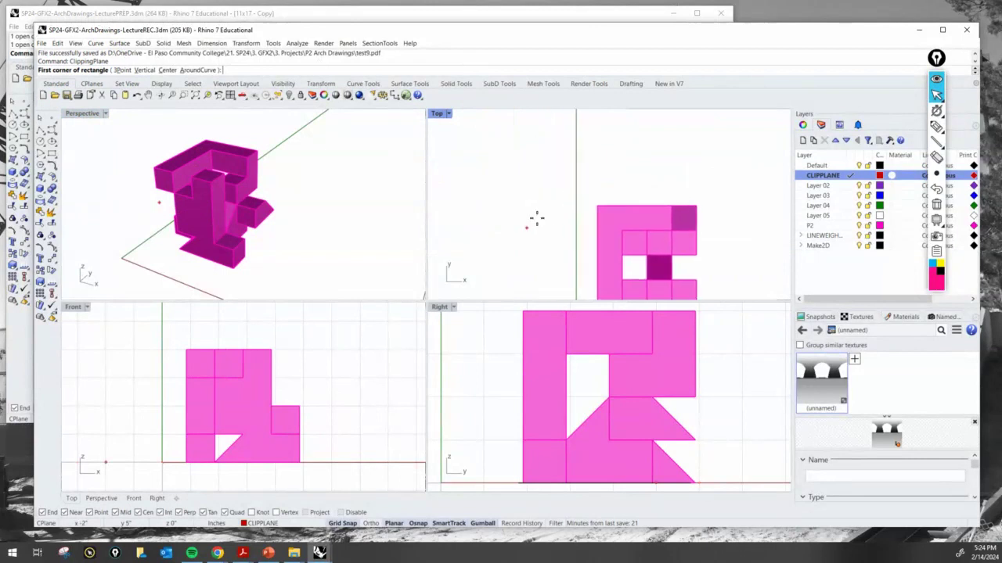
click(526, 227)
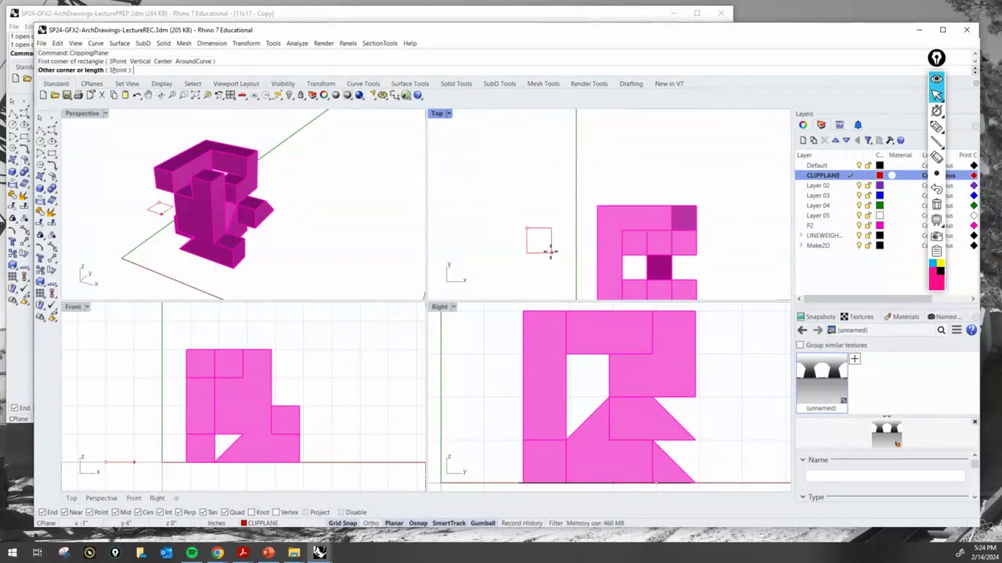
click(550, 251)
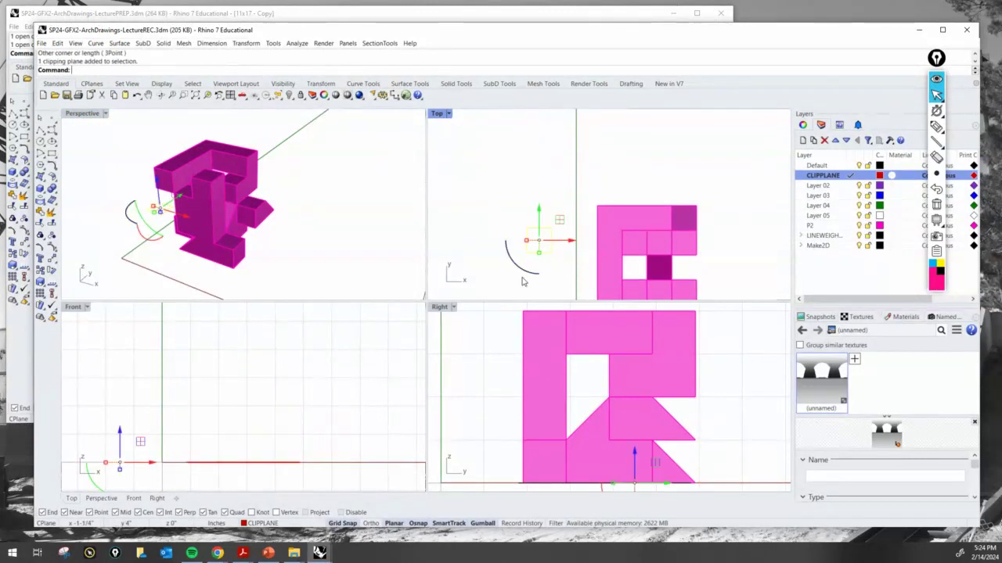
scroll(317, 369, down, 6)
key(ctrl)
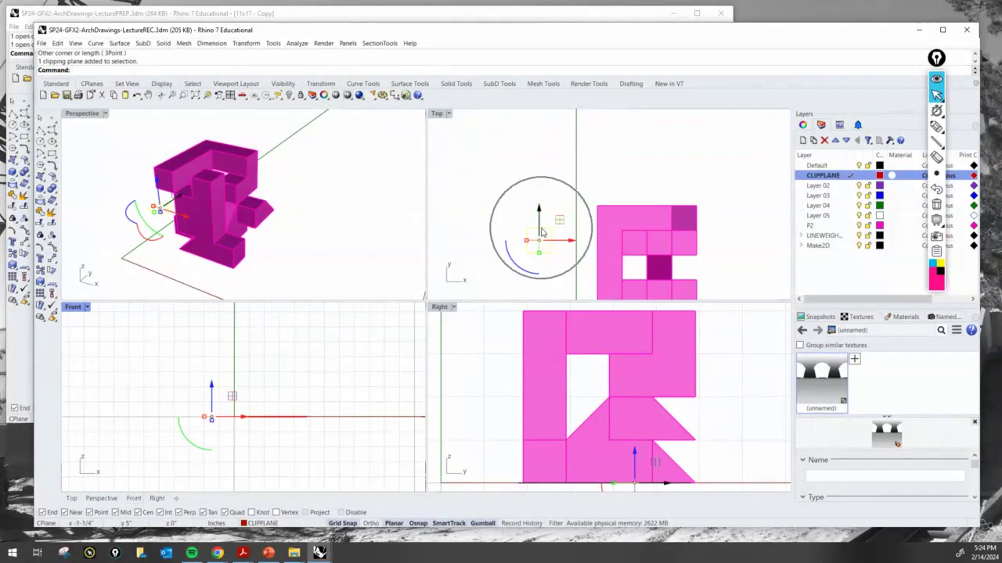
click(511, 174)
Step: Raise the clipping plane to about 3 inches in the Front view, switching Grid Snap off to place it slightly lower
scroll(537, 243, up, 8)
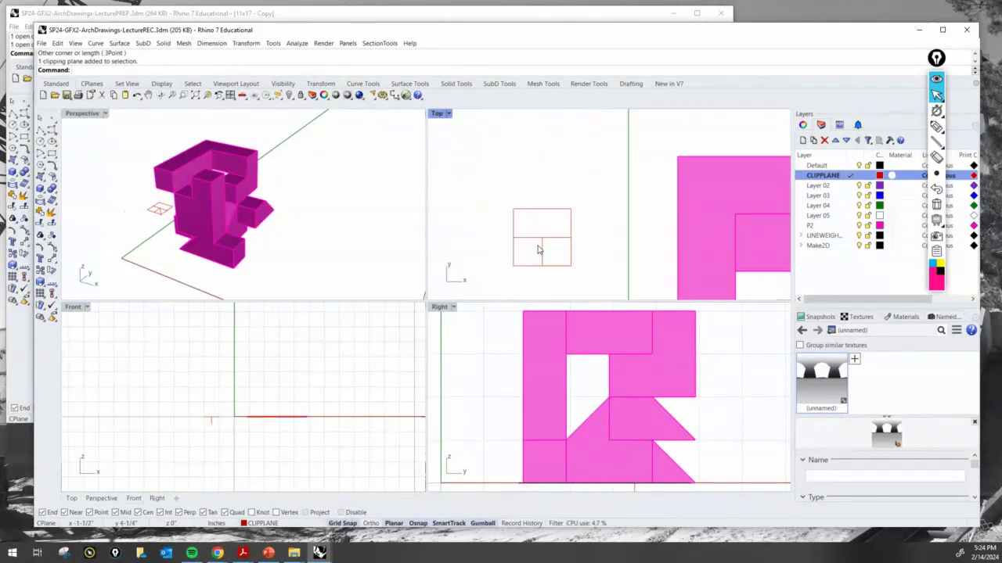
right_drag(230, 292, 214, 205)
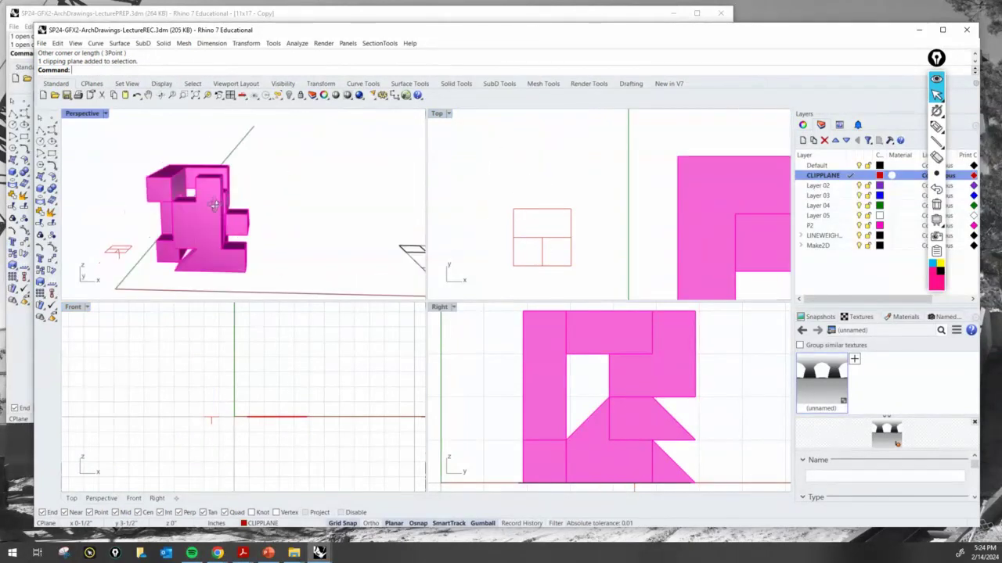
scroll(215, 205, down, 3)
scroll(188, 234, up, 6)
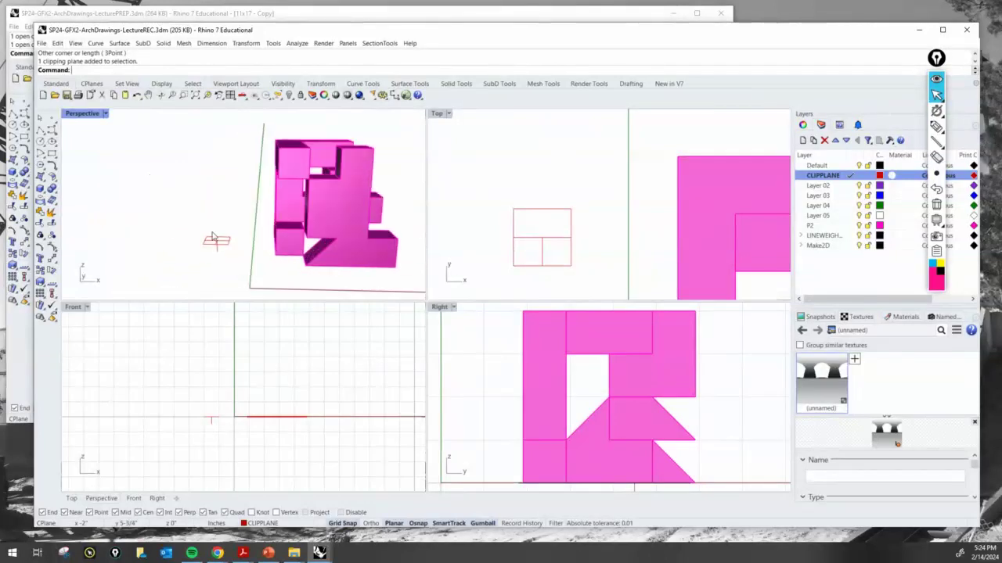
click(220, 241)
click(222, 245)
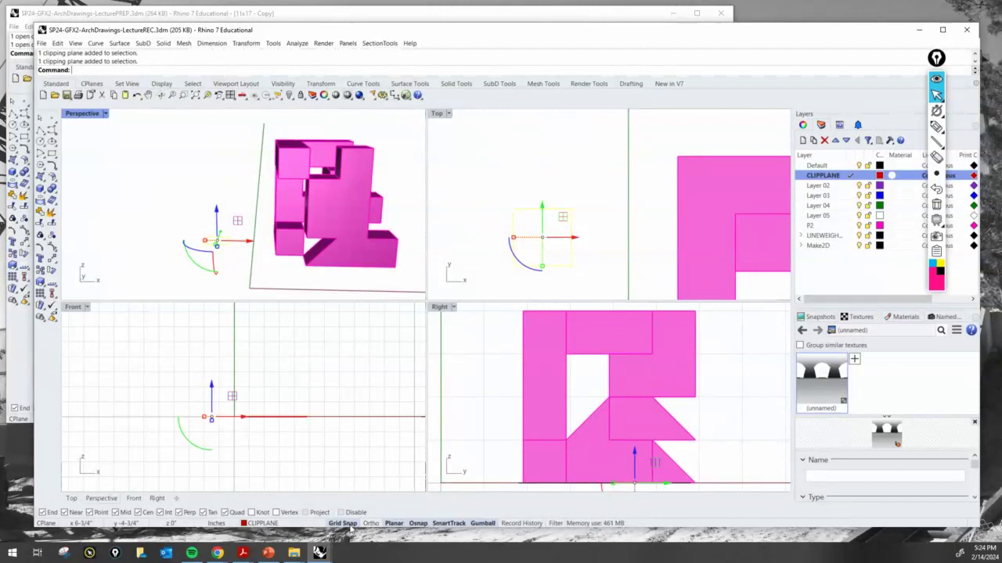
drag(211, 389, 215, 352)
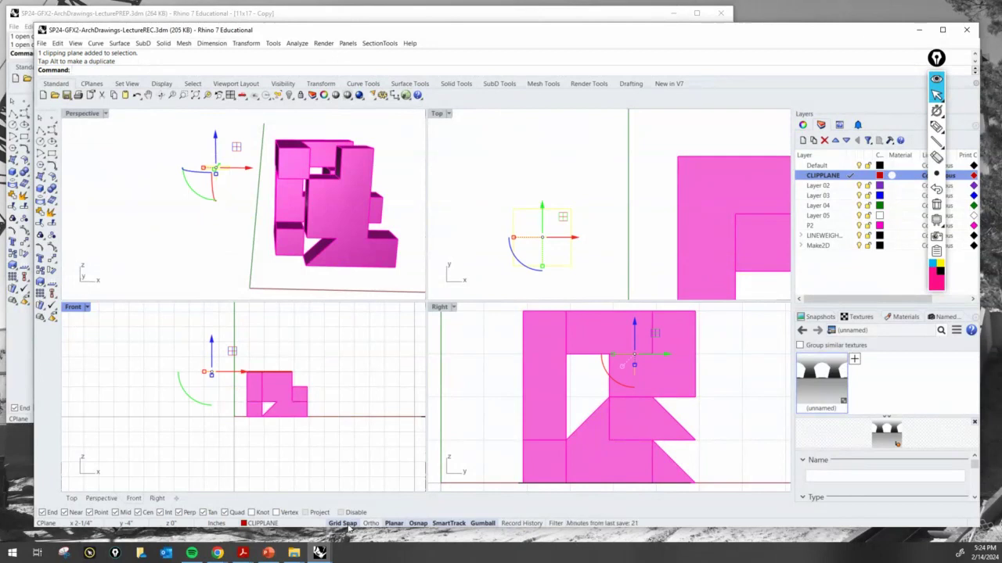
mouse_move(212, 350)
mouse_down()
mouse_move(213, 333)
mouse_move(212, 375)
mouse_move(213, 345)
mouse_up()
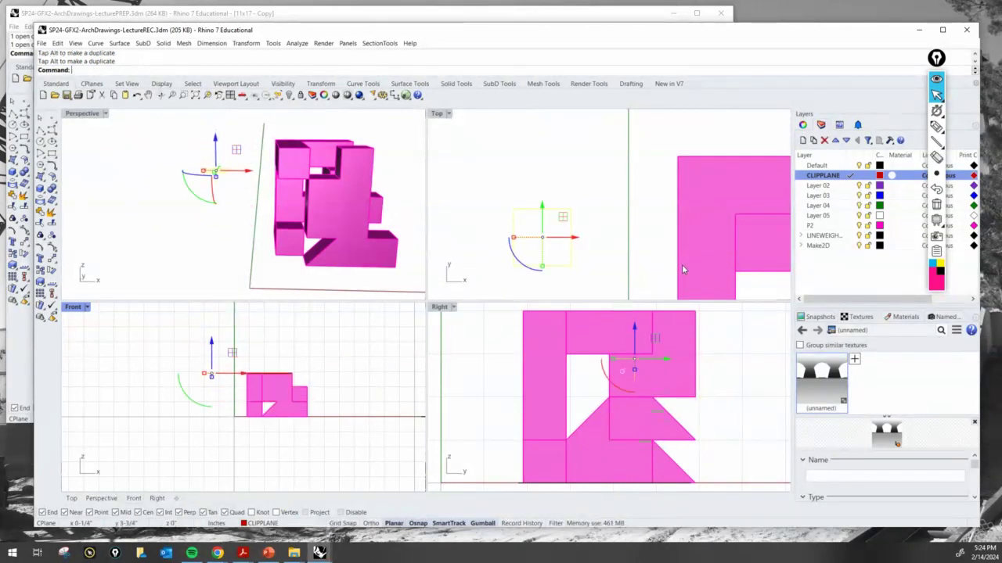
Step: Zoom all viewports to the selected model and reframe them so the model and the clipping plane are both in view
scroll(682, 269, down, 5)
right_drag(354, 213, 266, 205)
scroll(247, 201, down, 4)
click(291, 197)
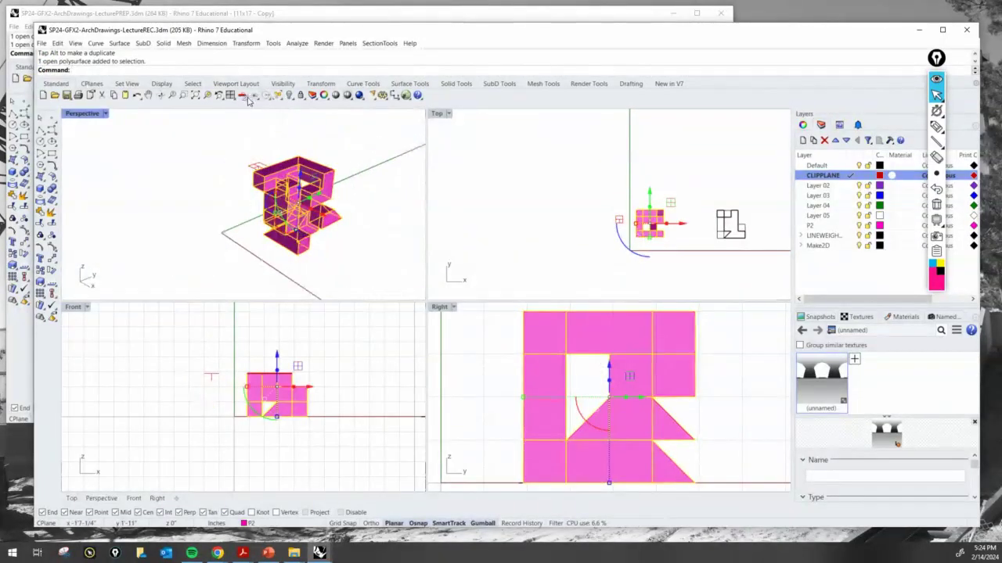
right_click(208, 94)
click(481, 193)
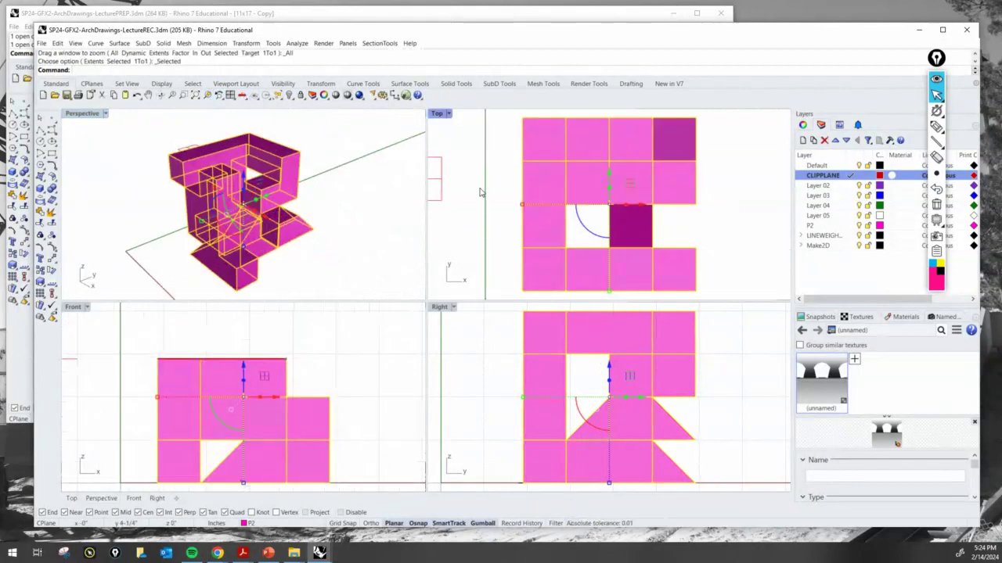
scroll(485, 197, down, 10)
scroll(515, 209, up, 5)
right_drag(528, 207, 606, 205)
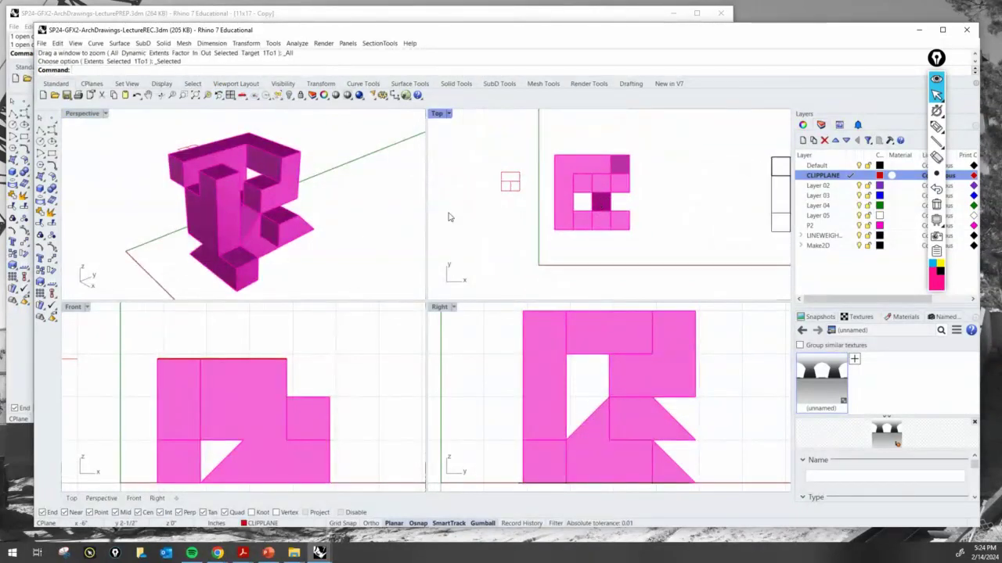
right_drag(381, 247, 226, 213)
scroll(270, 391, down, 4)
right_drag(284, 426, 290, 390)
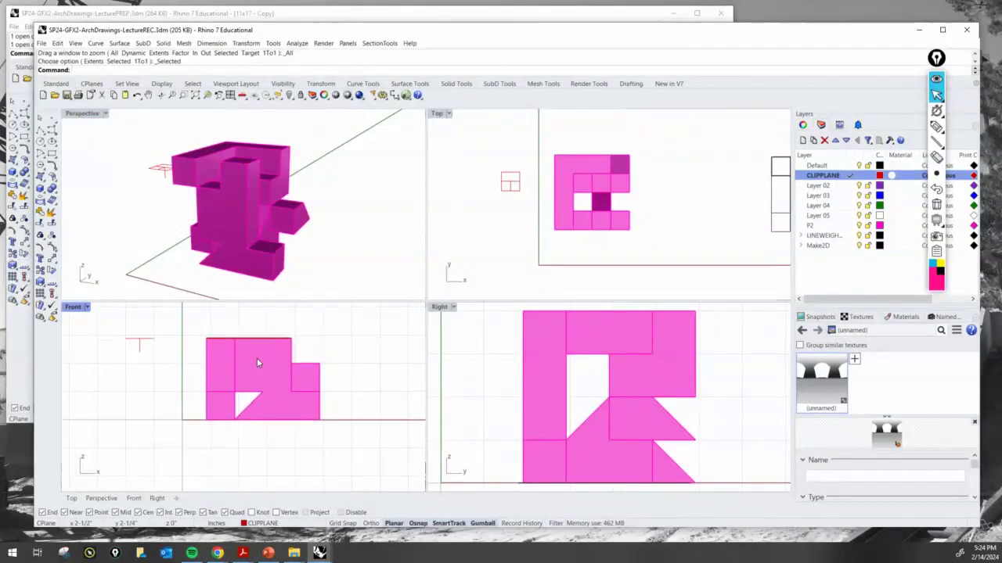
Step: Lower the clipping plane in the Front view to just below the model's top, keeping it above the lower step, and deselect it
right_drag(257, 359, 264, 383)
scroll(248, 382, up, 1)
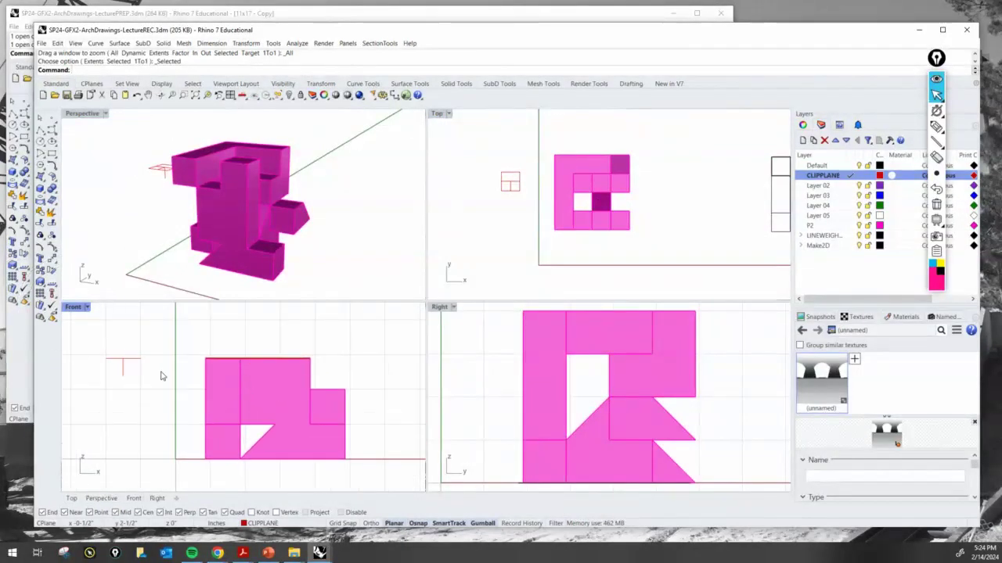
click(133, 363)
drag(127, 351, 128, 370)
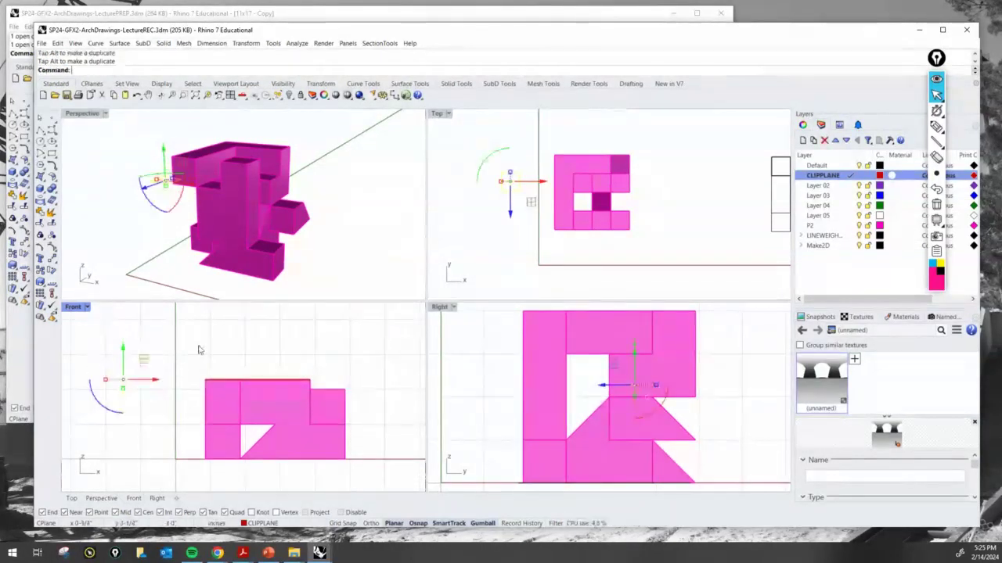
click(171, 369)
Step: Circle the clipping plane in the Front view and draw arrows from it to the same plane in the Perspective and Top views
click(936, 127)
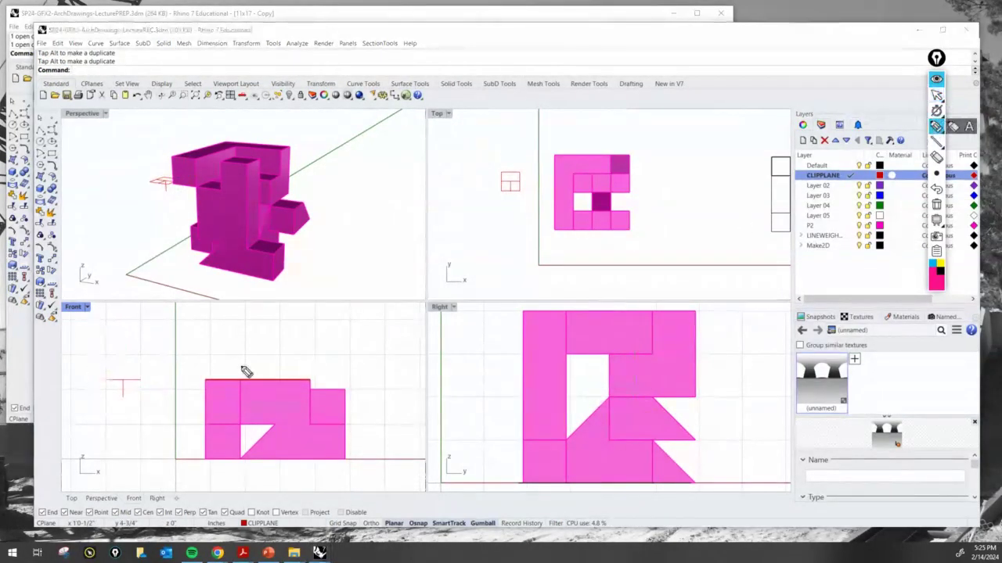
mouse_move(133, 362)
mouse_down()
mouse_move(162, 409)
mouse_move(146, 358)
mouse_move(159, 205)
mouse_up()
mouse_move(161, 380)
mouse_down()
mouse_move(308, 331)
mouse_move(480, 190)
mouse_move(489, 198)
mouse_up()
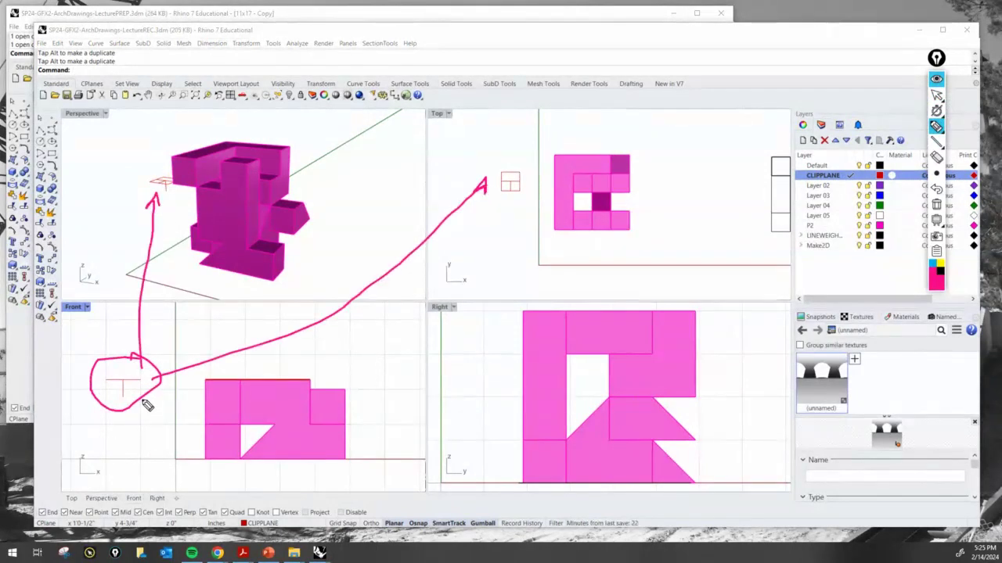
click(936, 94)
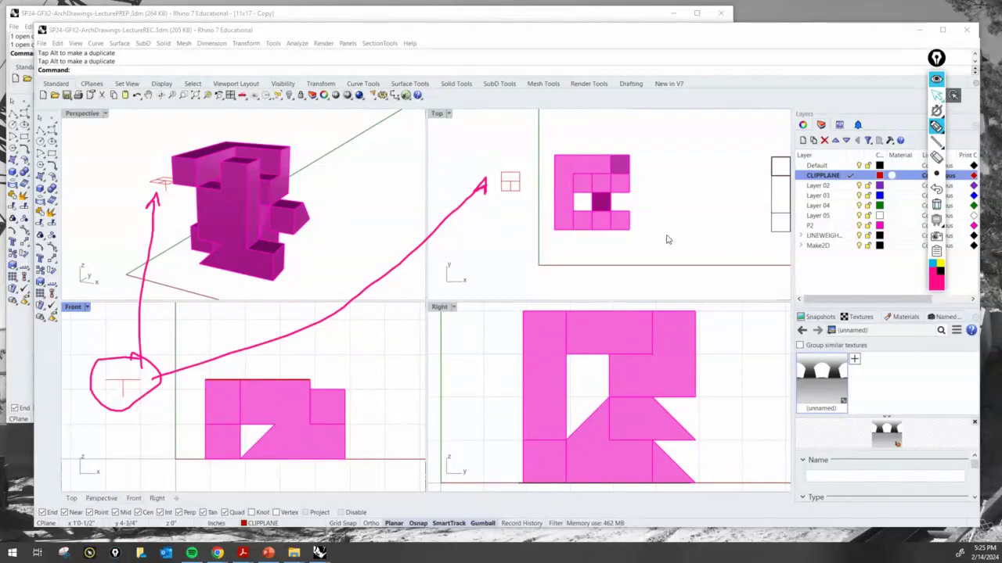
Step: Select the clipping plane, draw an arrow from the Front view to its location in the Right view, and deselect it
click(123, 384)
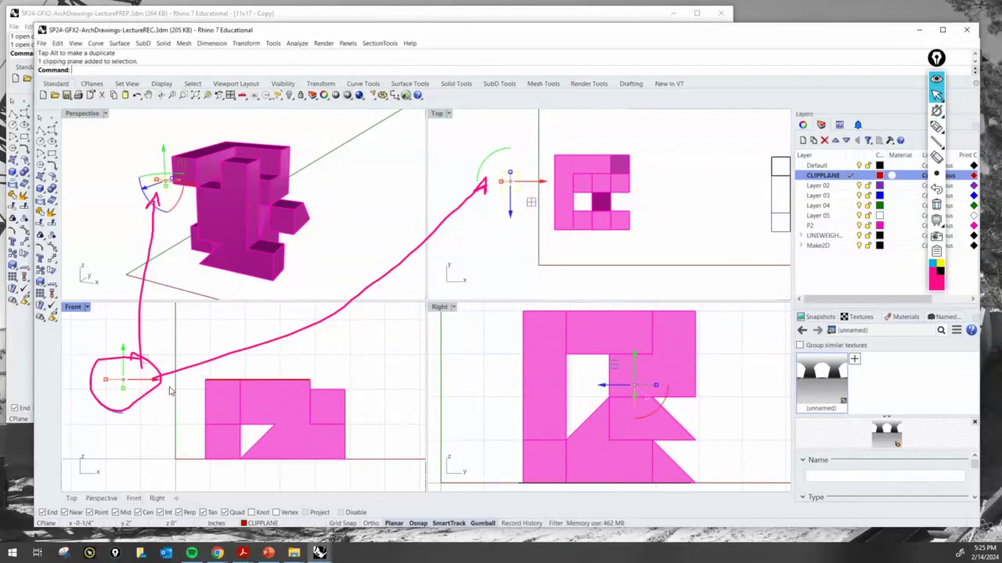
click(936, 126)
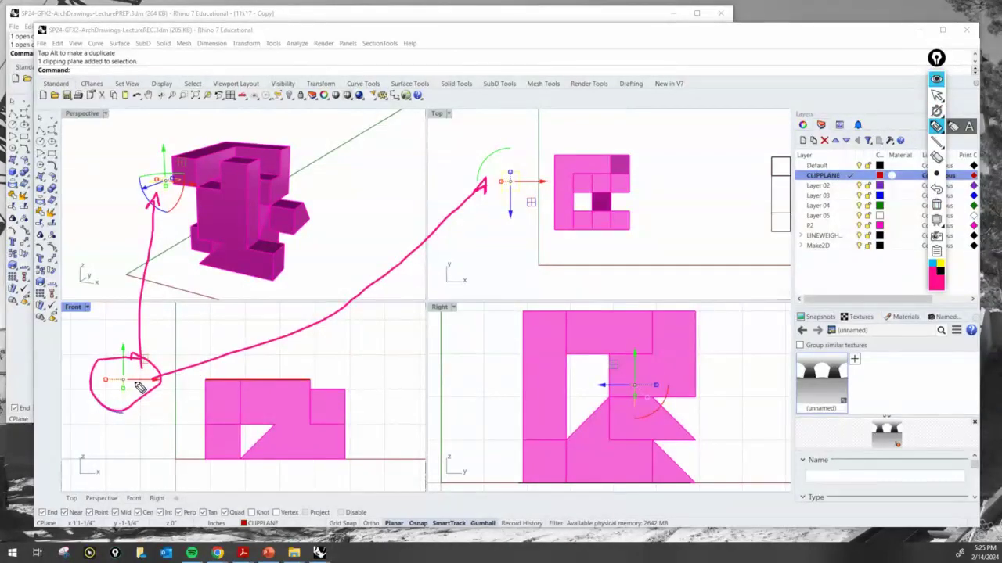
mouse_move(139, 388)
mouse_down()
mouse_move(604, 406)
mouse_move(634, 388)
mouse_up()
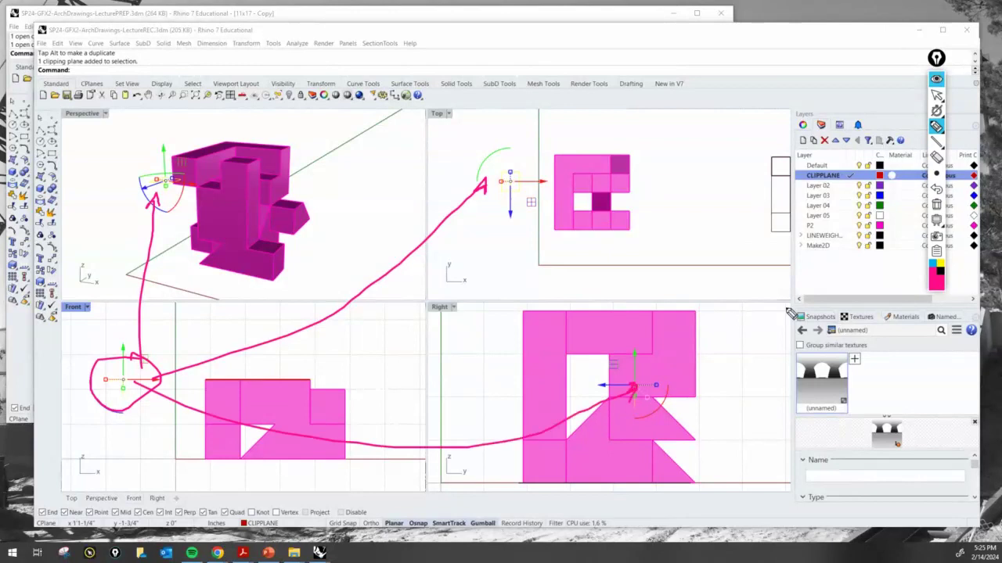
mouse_move(936, 126)
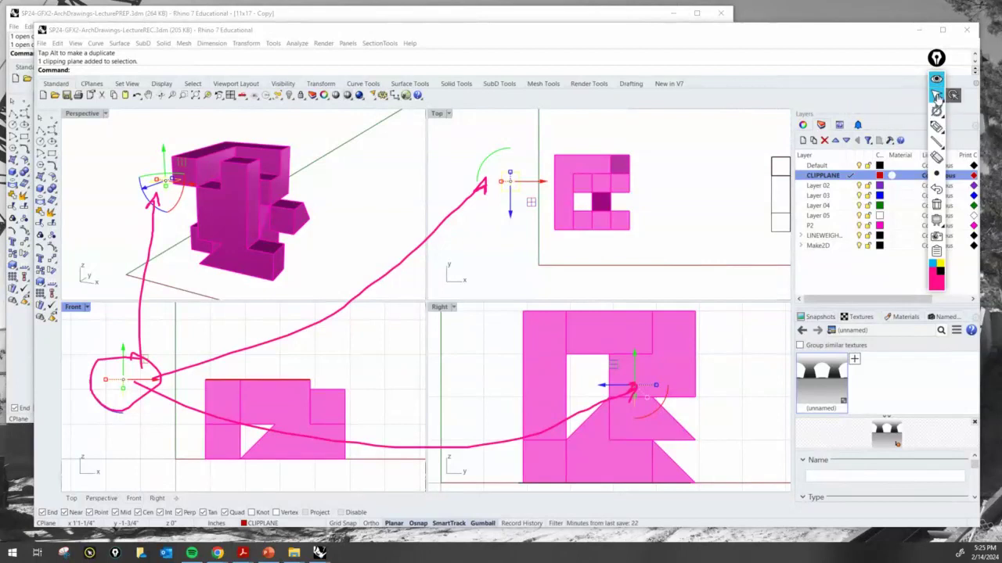
click(937, 95)
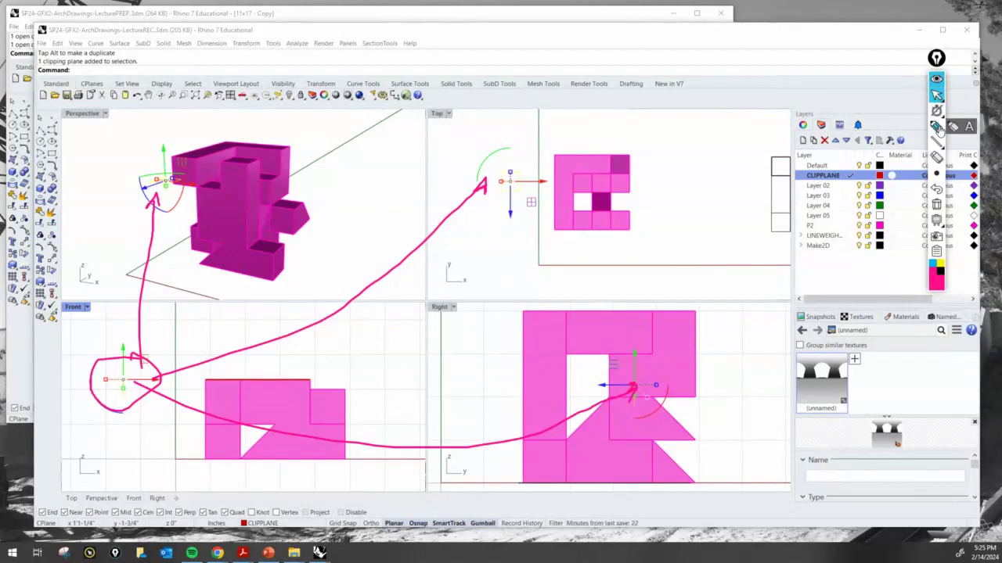
click(690, 212)
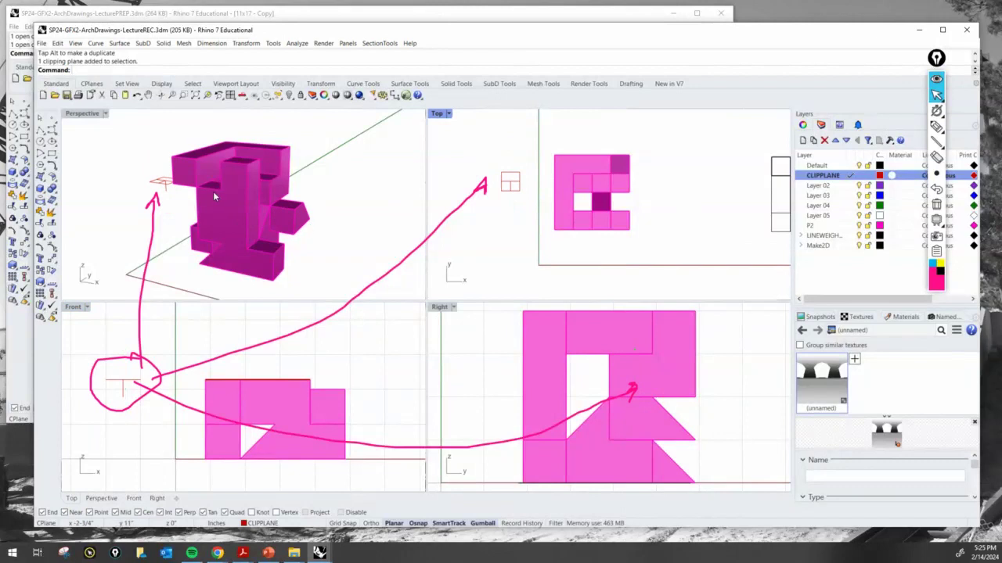
Step: Select the clipping plane and enable it in the Perspective viewport so it cuts the model there
click(95, 114)
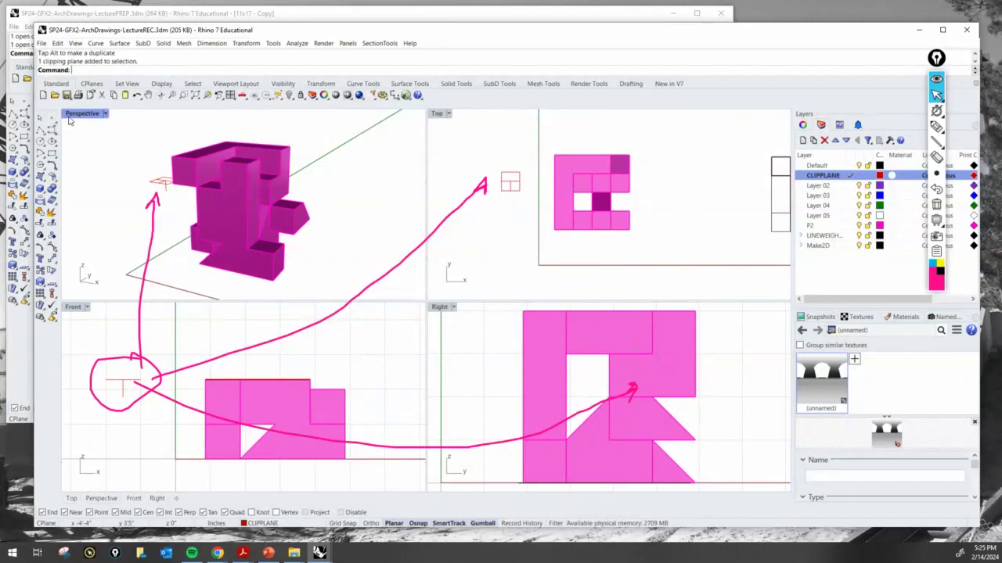
click(82, 115)
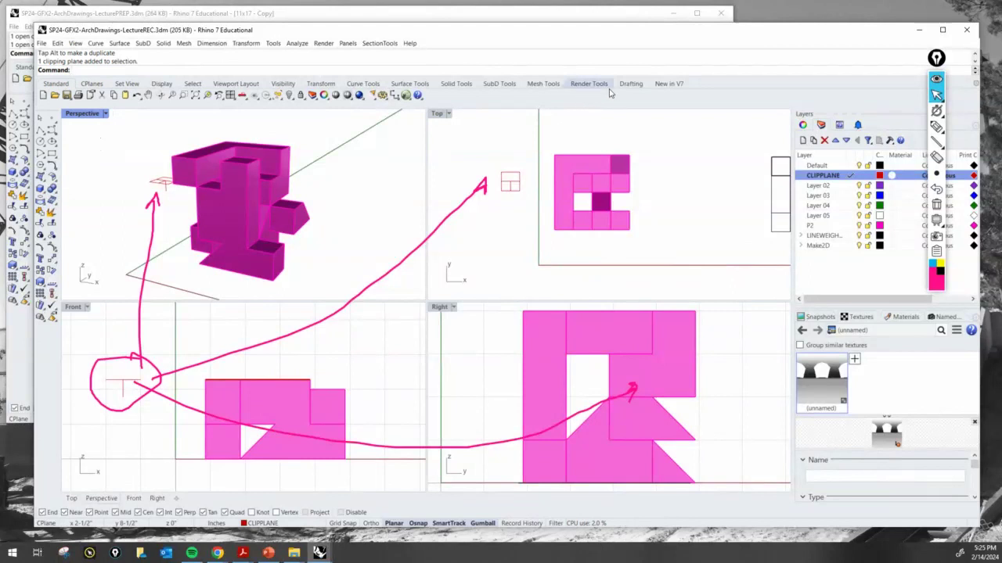
click(294, 85)
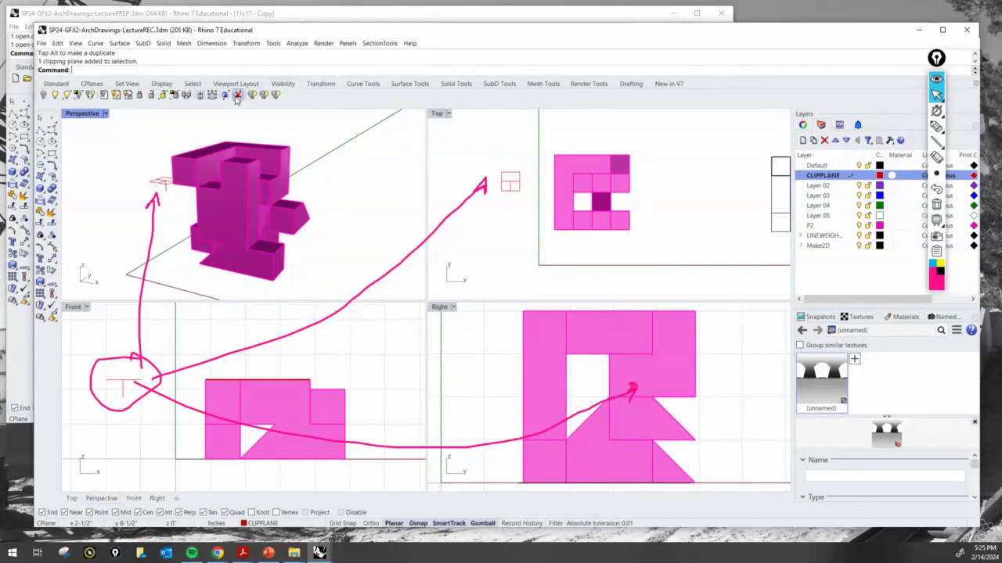
click(161, 184)
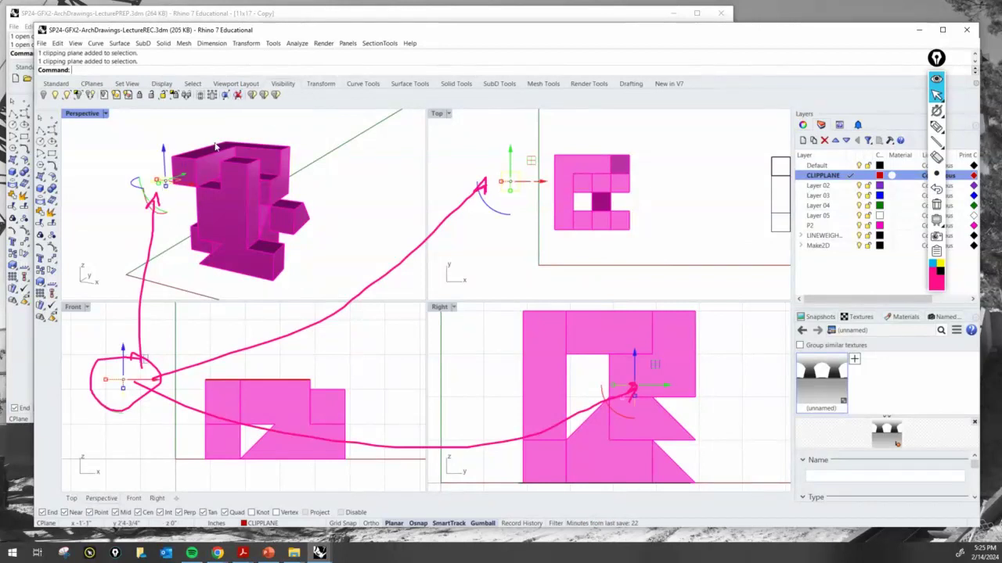
click(87, 115)
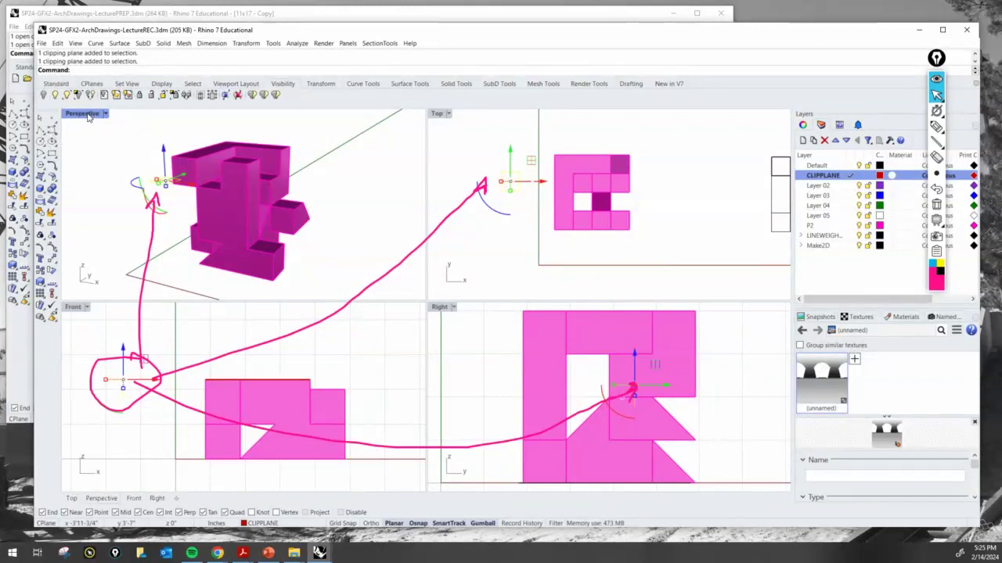
right_click(238, 95)
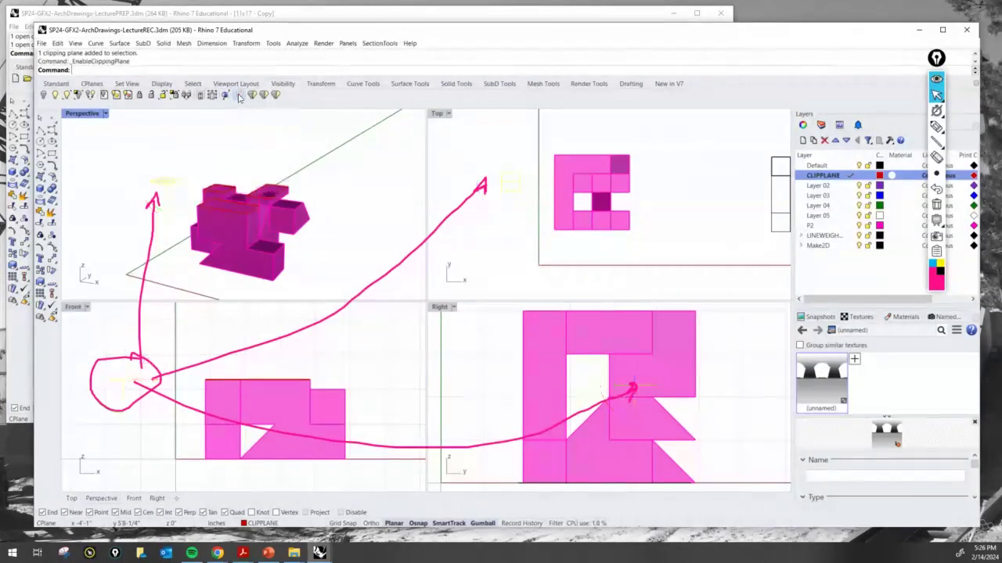
right_drag(252, 163, 257, 180)
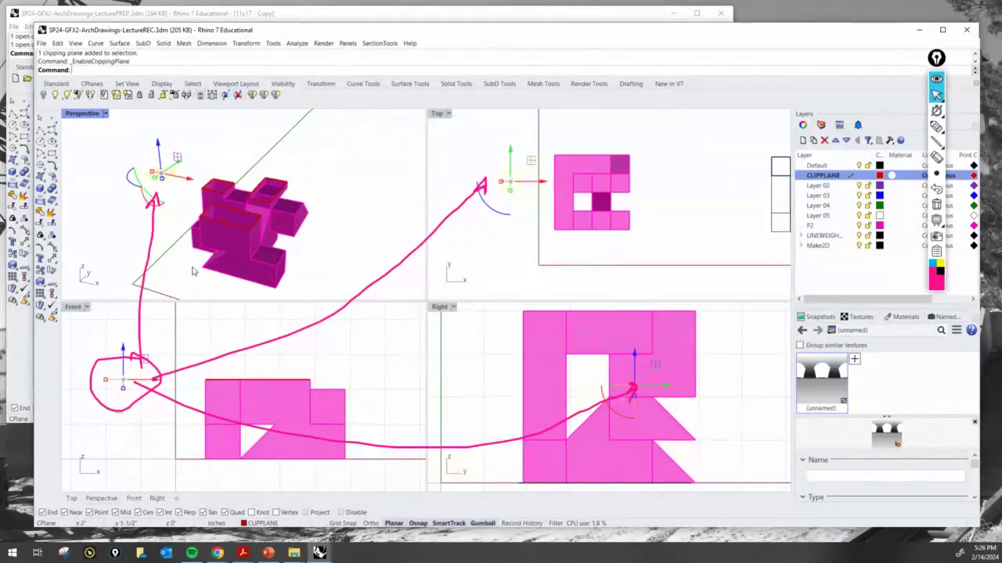
mouse_move(187, 253)
right_down()
mouse_move(192, 234)
mouse_move(190, 250)
right_up()
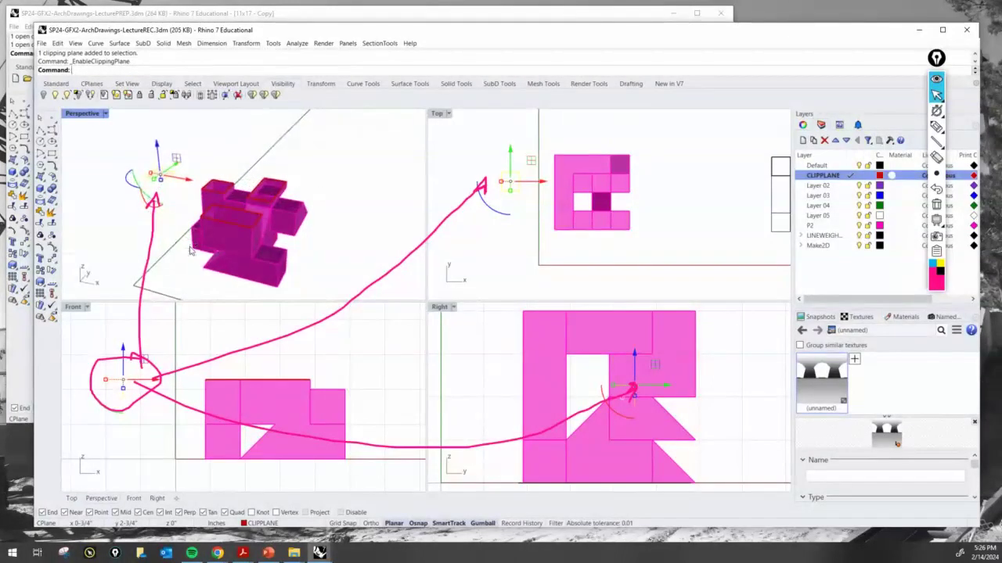
Step: Lower the clipping plane in the Front view to below the top of the model's lower step, and clear all annotations
mouse_move(131, 348)
mouse_down()
mouse_move(132, 402)
mouse_move(124, 321)
mouse_move(125, 450)
mouse_move(135, 326)
mouse_move(140, 411)
mouse_move(139, 340)
mouse_move(142, 357)
mouse_up()
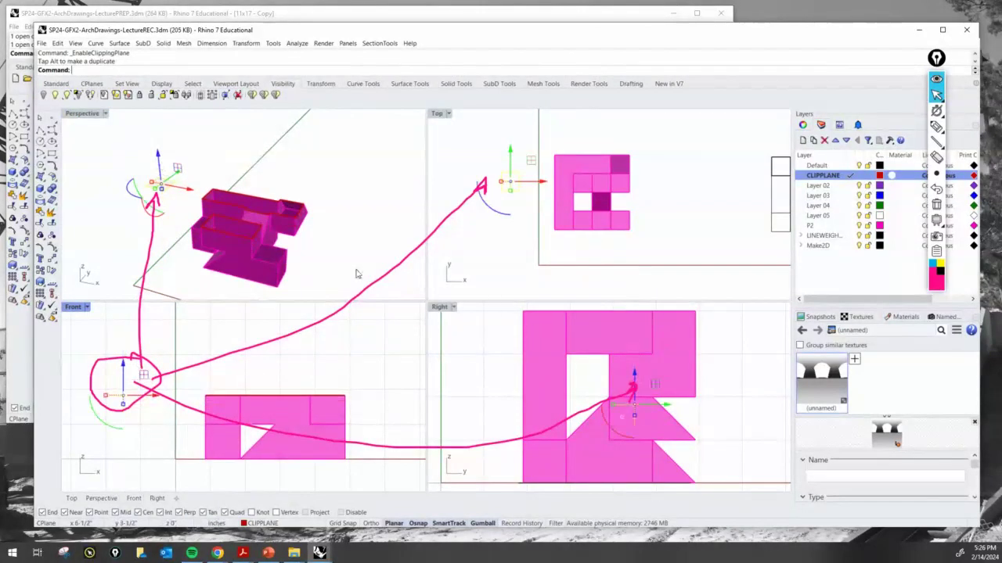
click(936, 204)
scroll(590, 235, down, 4)
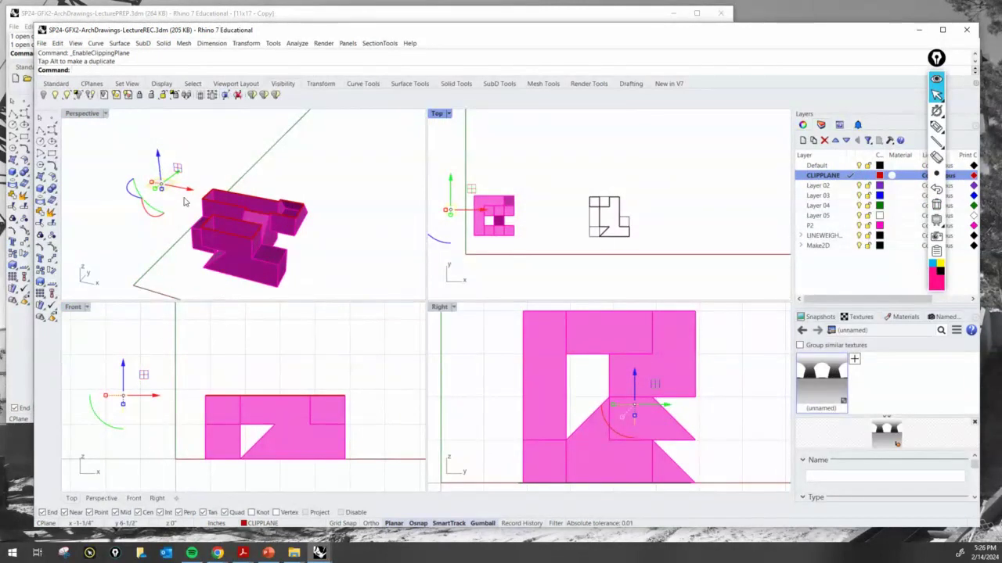
right_drag(185, 202, 165, 174)
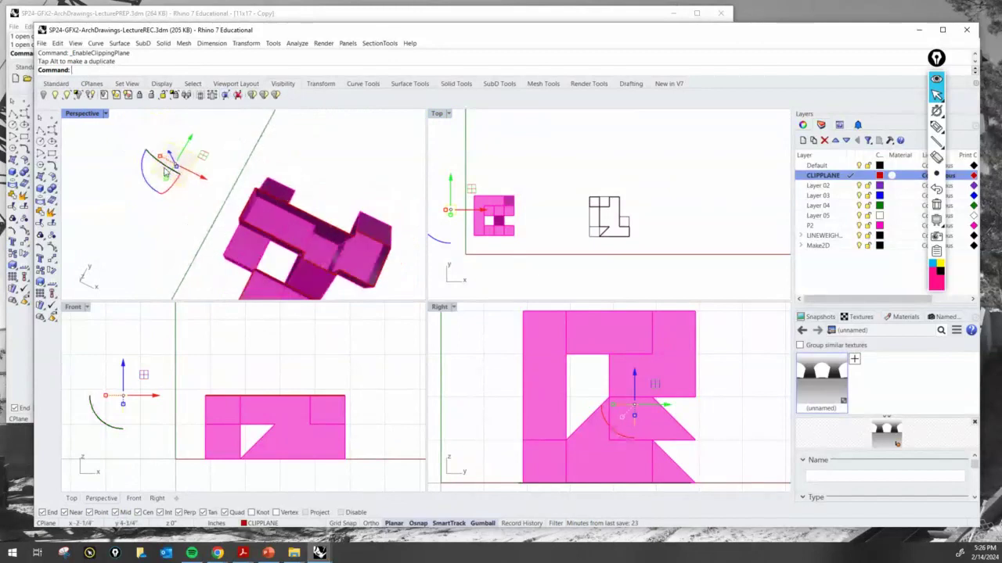
scroll(165, 173, up, 3)
click(190, 270)
scroll(202, 221, down, 4)
right_drag(196, 261, 205, 144)
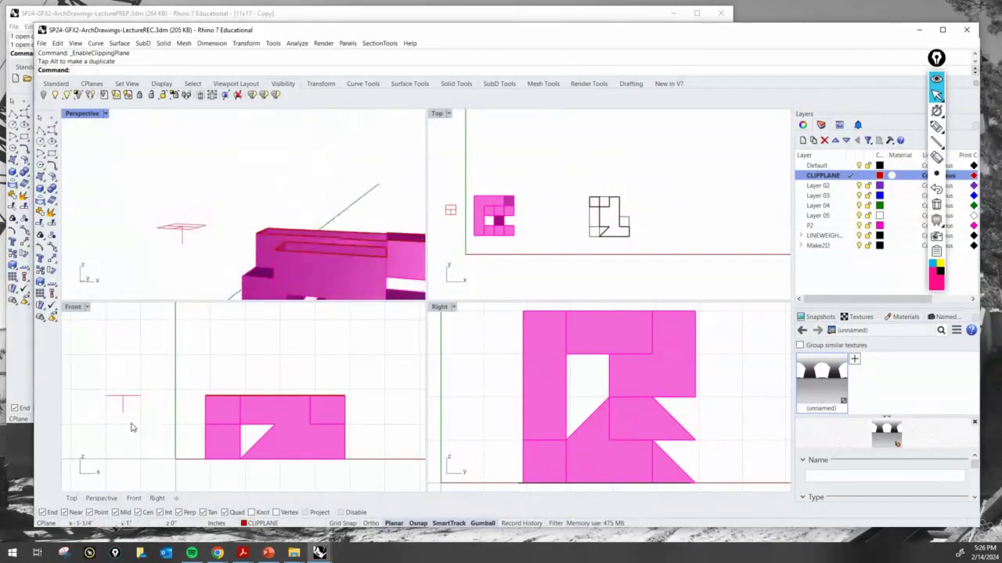
Step: Raise the clipping plane slightly in the Front view so it sits just above the model's lower step
click(127, 406)
mouse_move(121, 398)
mouse_down()
mouse_move(130, 368)
mouse_move(130, 393)
mouse_up()
right_drag(235, 242, 294, 201)
scroll(155, 386, down, 2)
right_drag(157, 375, 156, 407)
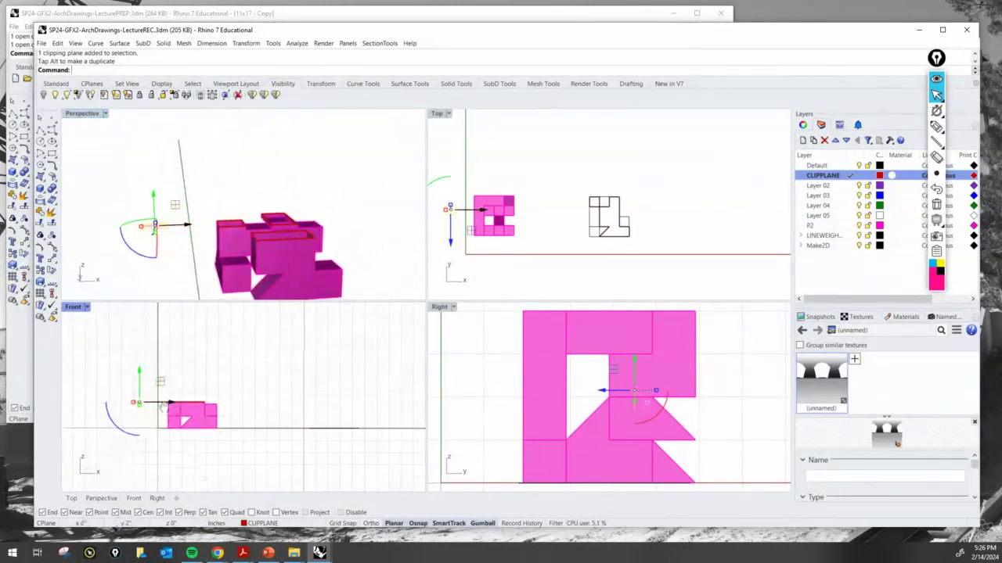
scroll(552, 403, down, 2)
Step: Reselect the clipping plane and enable it in the Right viewport so the model is cut there too
right_drag(551, 403, 559, 388)
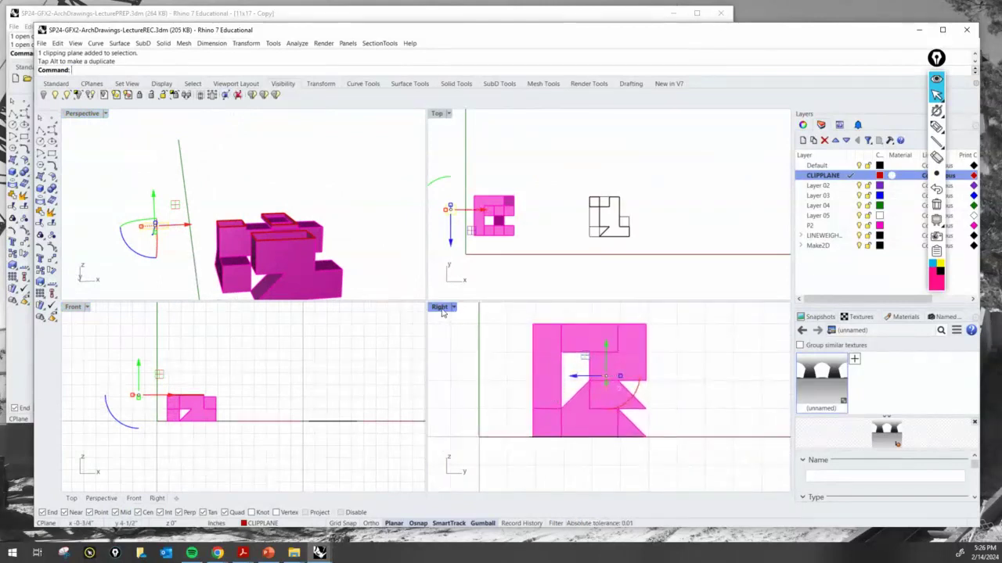
scroll(612, 374, up, 2)
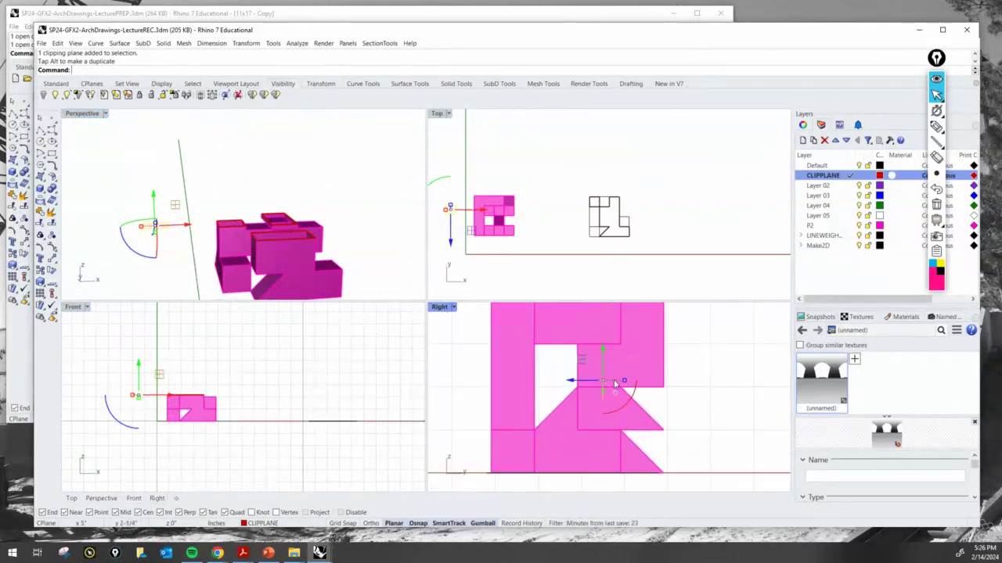
right_drag(614, 383, 642, 402)
scroll(638, 398, down, 2)
scroll(515, 370, down, 2)
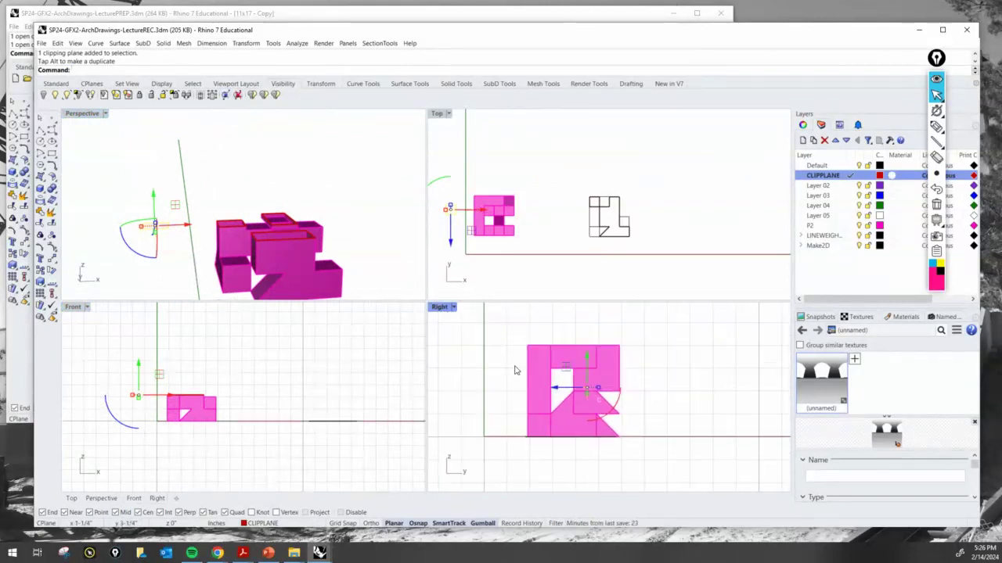
drag(160, 258, 106, 190)
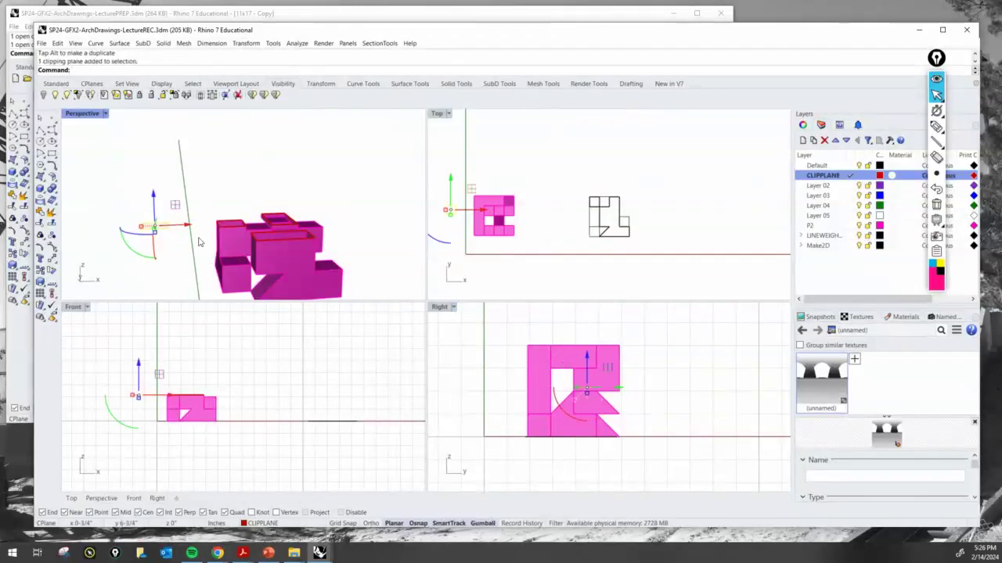
click(441, 309)
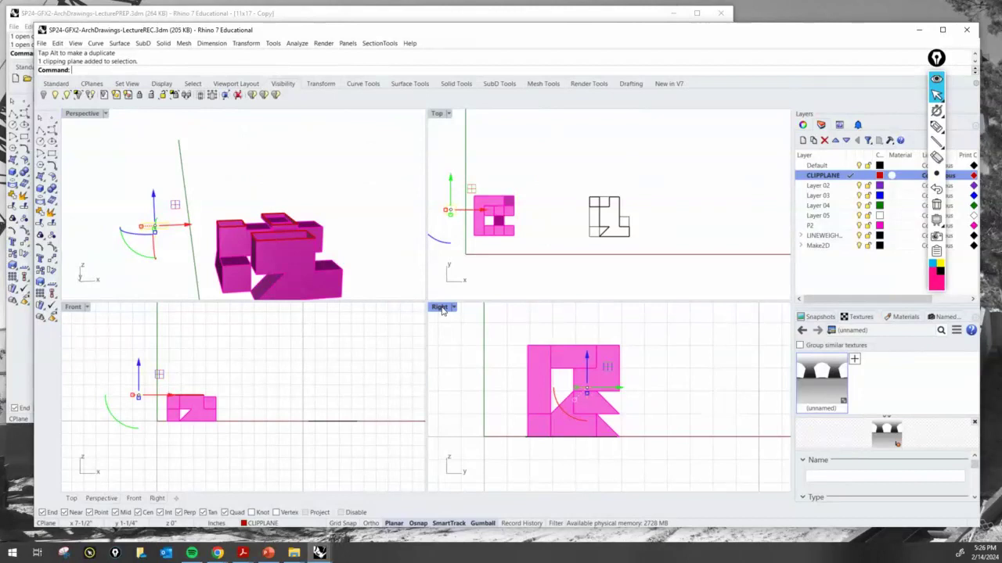
click(238, 95)
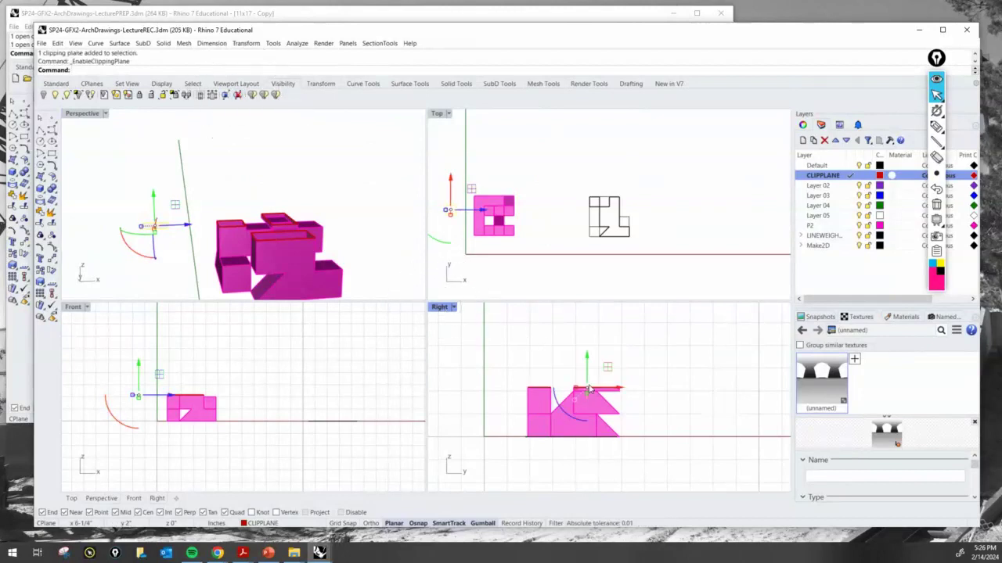
Step: Enable the selected clipping plane in the Top viewport to show the model cut in plan
scroll(563, 258, up, 4)
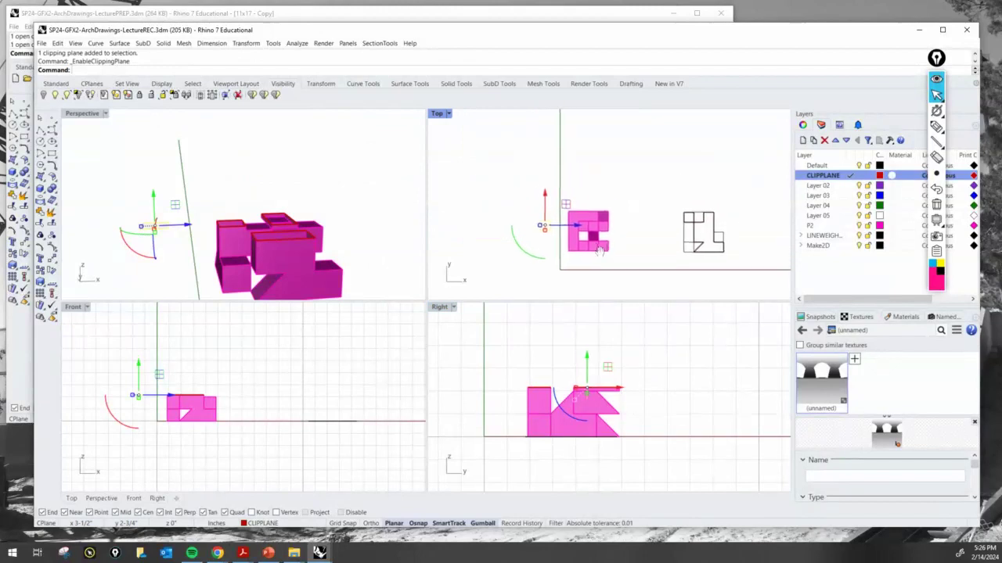
scroll(557, 227, up, 3)
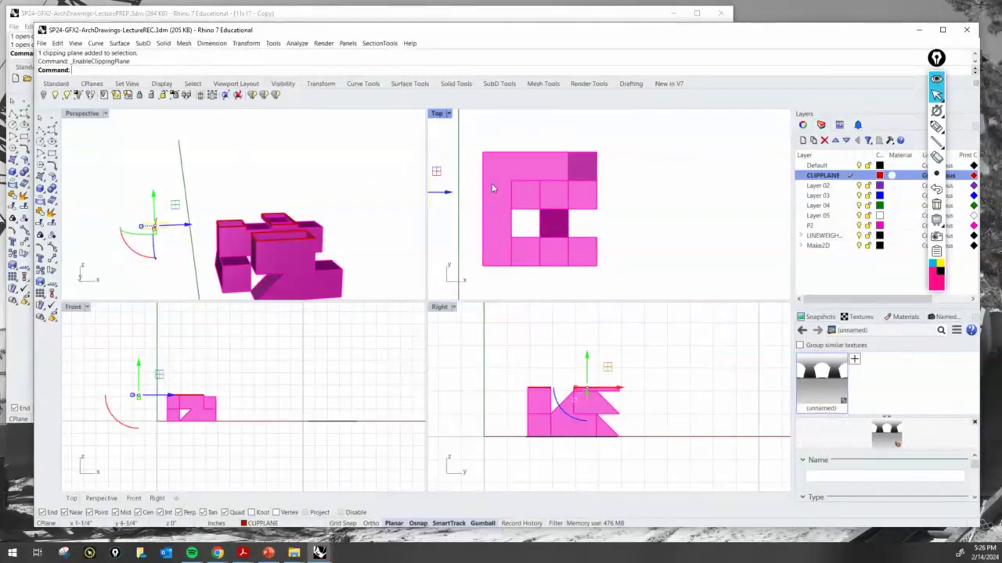
click(238, 94)
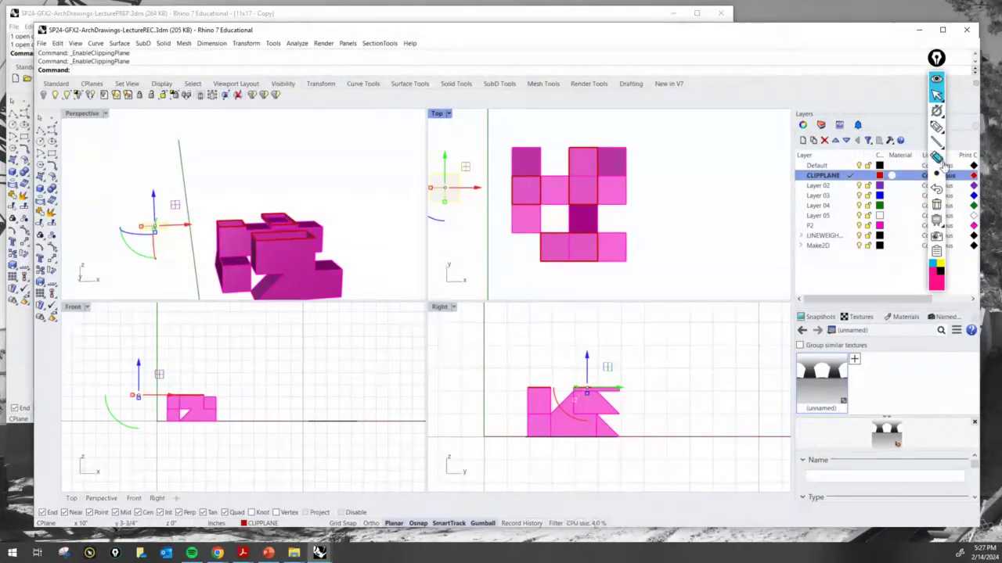
Step: Annotate the cut model in the Top view with a rectangle around it
click(937, 142)
mouse_move(486, 123)
mouse_down()
mouse_move(665, 288)
mouse_move(658, 292)
mouse_up()
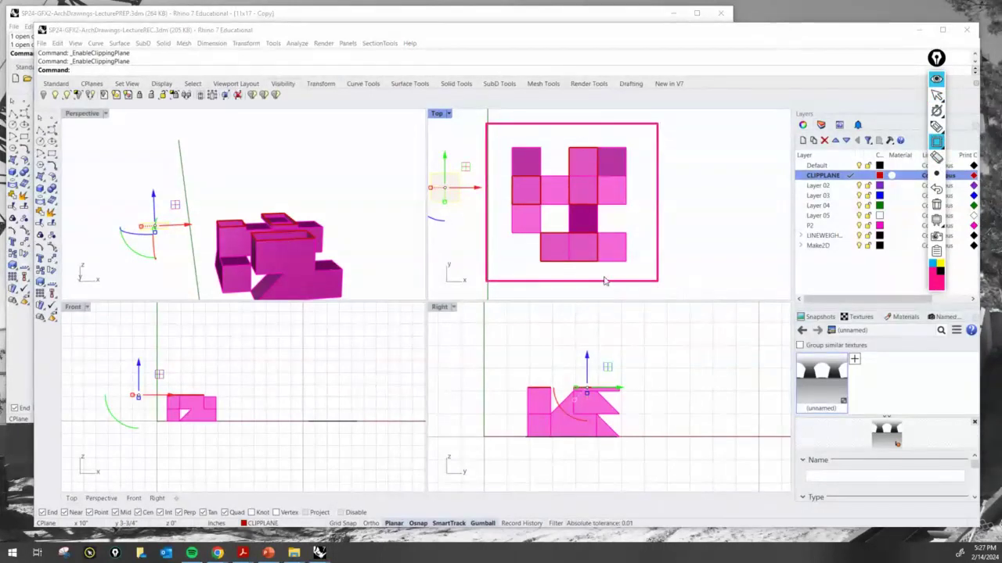
click(546, 231)
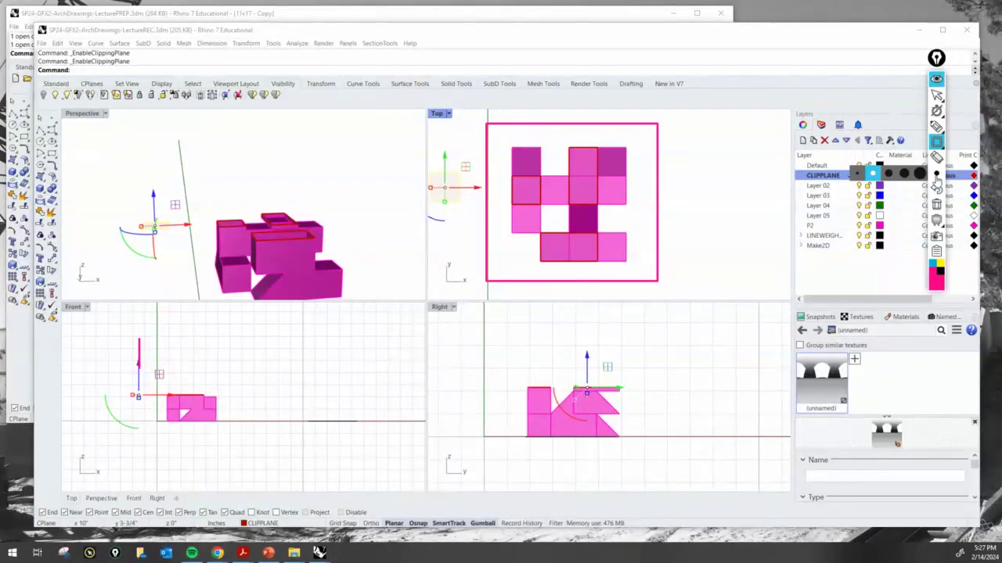
Step: Clear the annotation mode and lower the clipping plane in the Front view so it cuts through the model's lower step
click(937, 94)
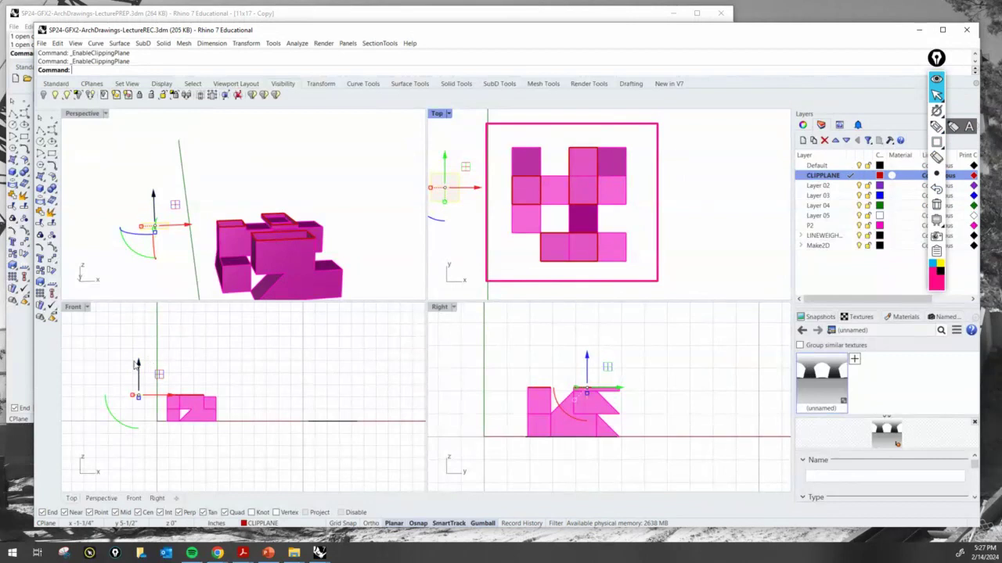
mouse_move(140, 374)
mouse_down()
mouse_move(143, 345)
mouse_move(151, 408)
mouse_move(153, 383)
mouse_move(151, 395)
mouse_move(143, 383)
mouse_move(153, 360)
mouse_move(153, 387)
mouse_up()
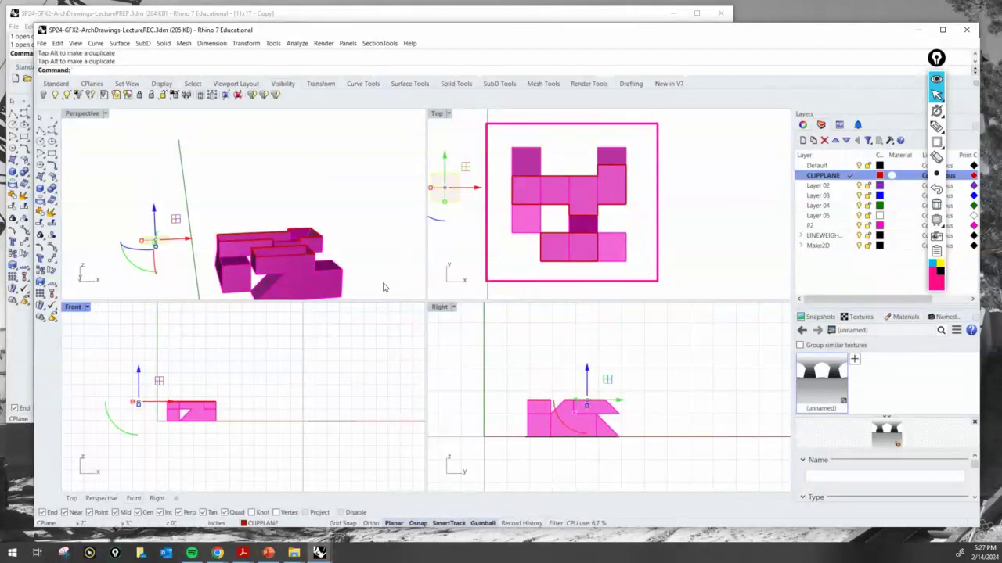
scroll(209, 399, up, 4)
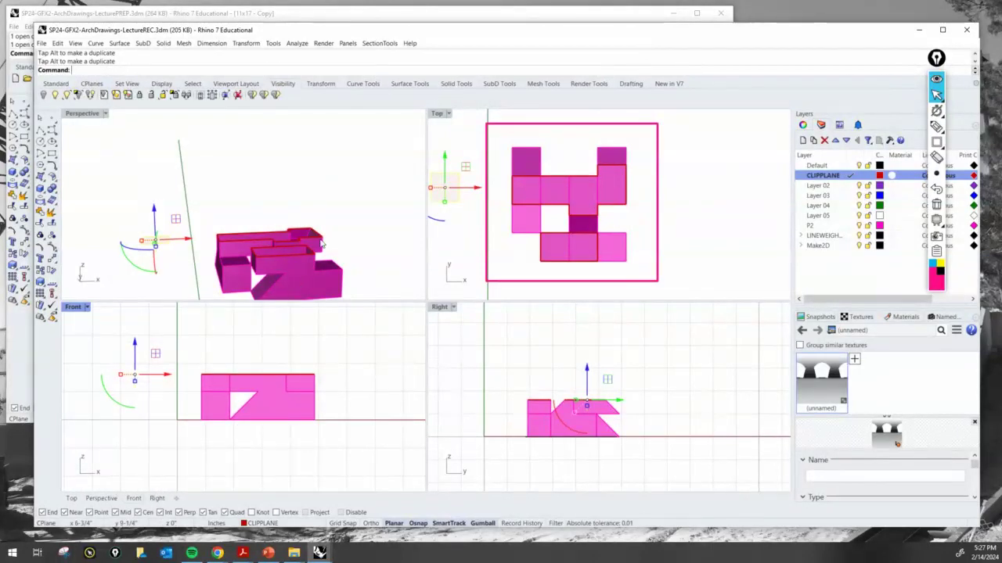
Step: Raise the clipping plane in the Perspective view, above the lower step, so it cuts only through the tallest volumes
right_drag(317, 239, 240, 222)
scroll(277, 239, up, 6)
scroll(188, 272, up, 4)
scroll(240, 222, down, 4)
drag(162, 212, 162, 182)
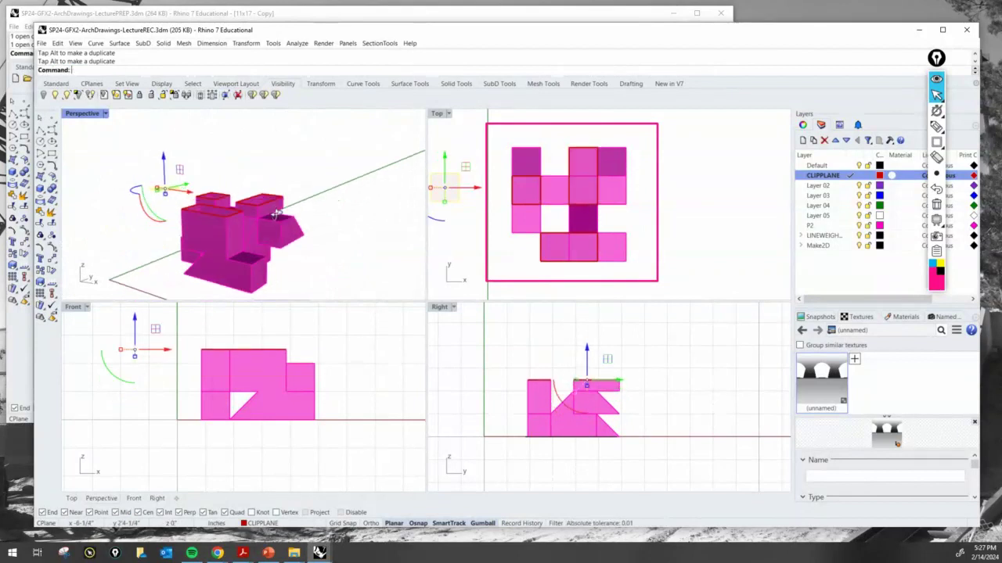
right_drag(277, 213, 244, 184)
mouse_move(181, 133)
mouse_down()
mouse_move(180, 153)
mouse_move(182, 130)
mouse_up()
right_drag(201, 169, 266, 289)
right_drag(249, 399, 255, 405)
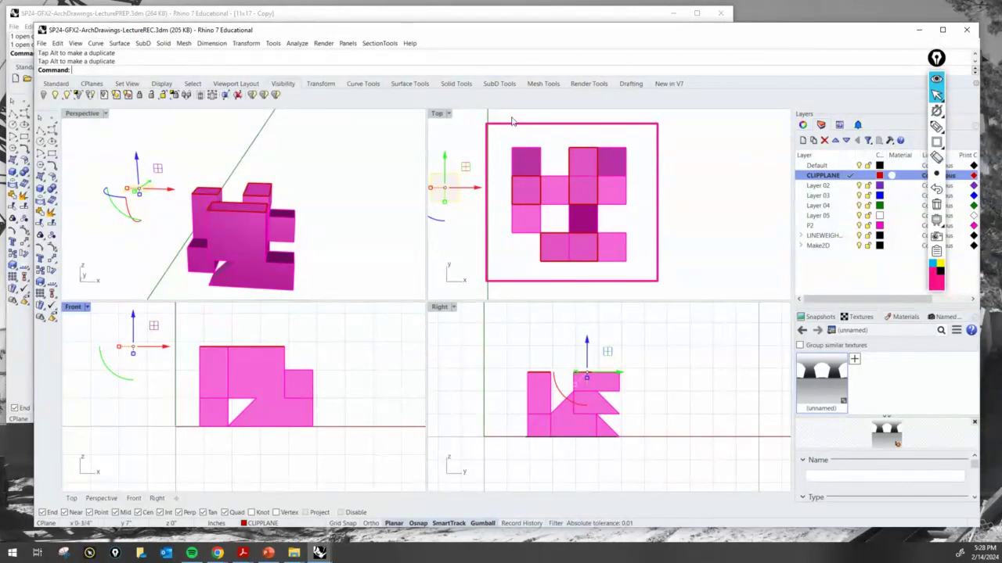
Step: Clear the rectangle annotation from the screen and deselect the clipping plane
click(937, 205)
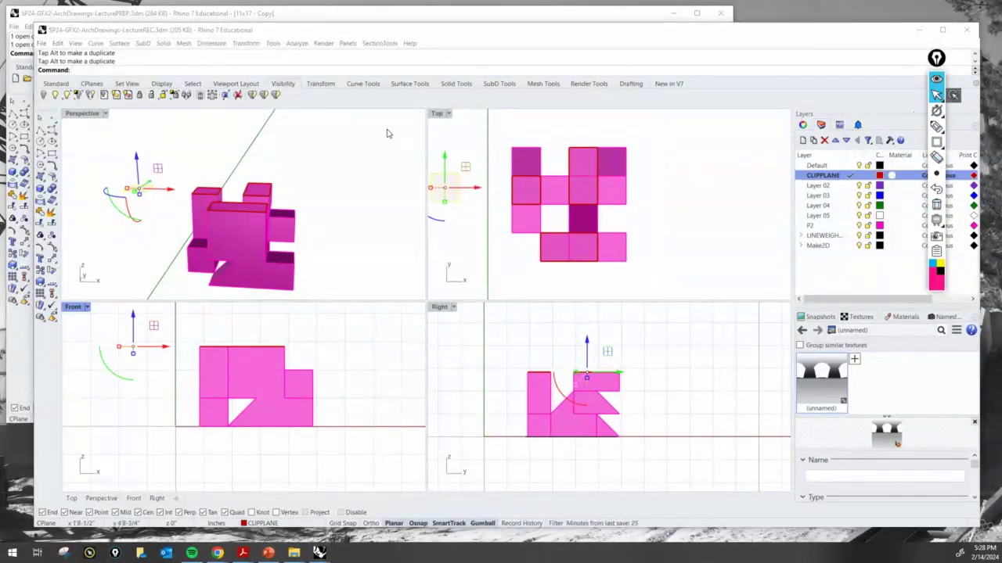
click(315, 187)
scroll(281, 192, down, 7)
right_drag(281, 194, 295, 250)
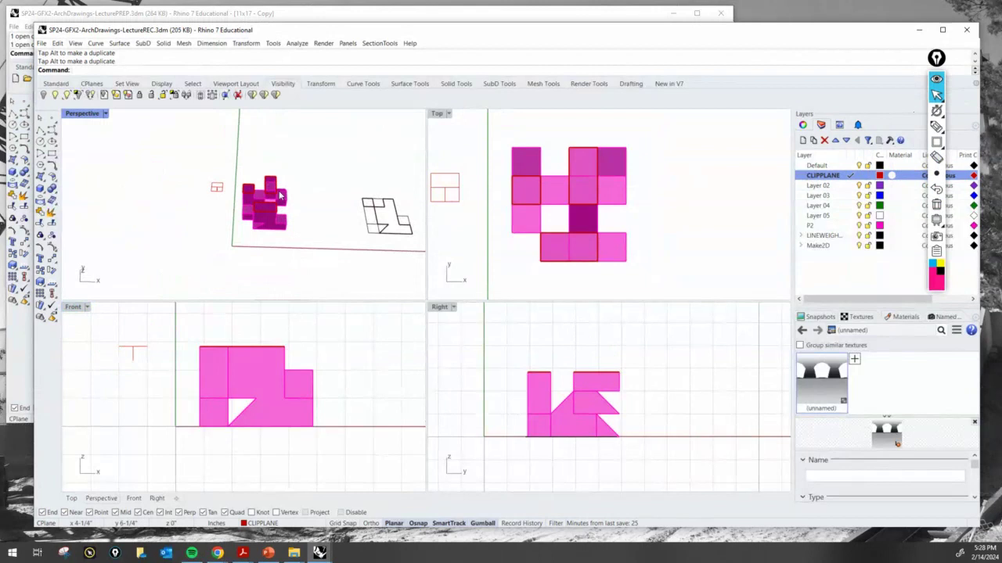
Step: Create a Make2D drawing of the clipped model from the Top view, using view projection and maintaining source layers
click(524, 201)
right_drag(524, 200, 503, 203)
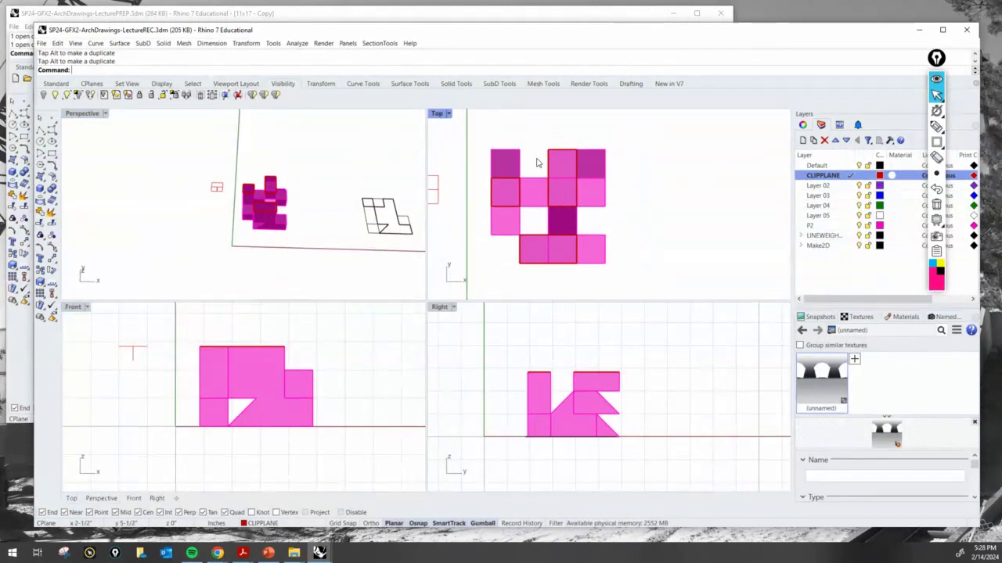
scroll(548, 223, up, 2)
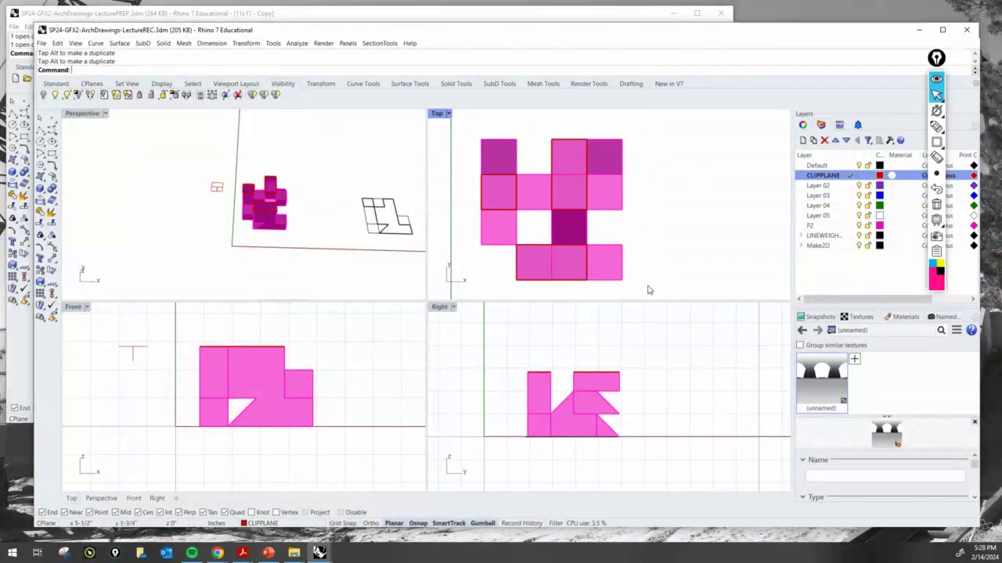
key(Return)
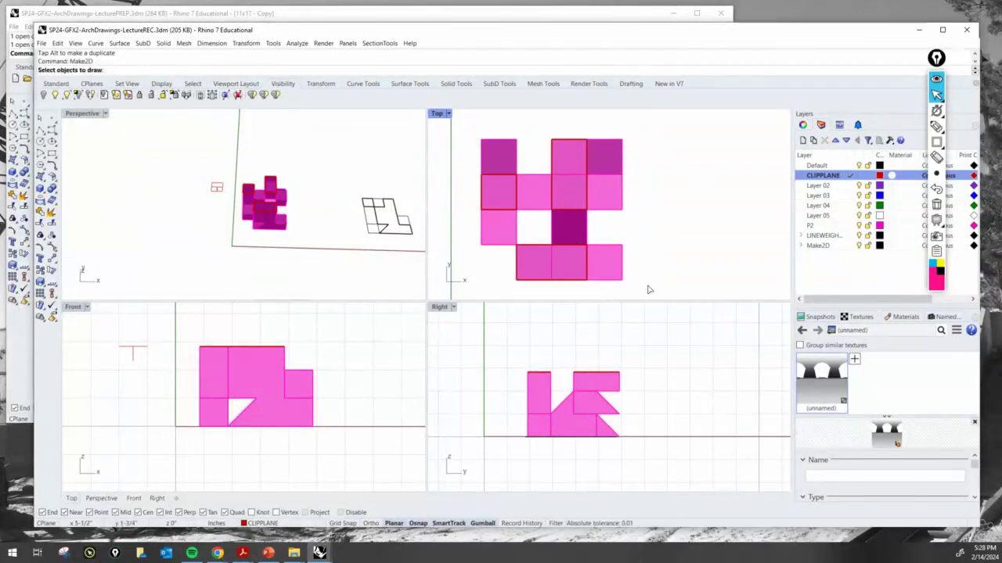
drag(648, 289, 475, 126)
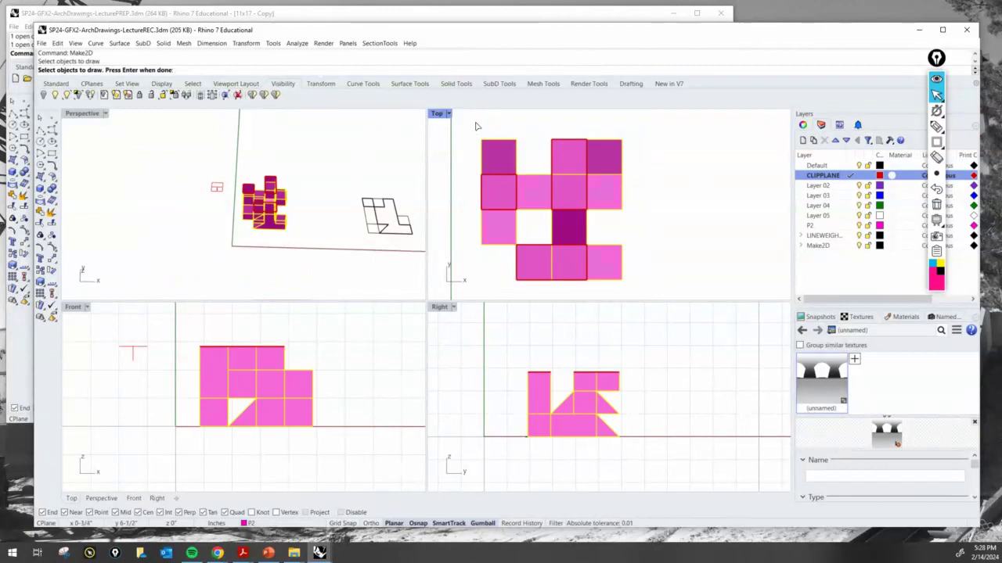
key(Return)
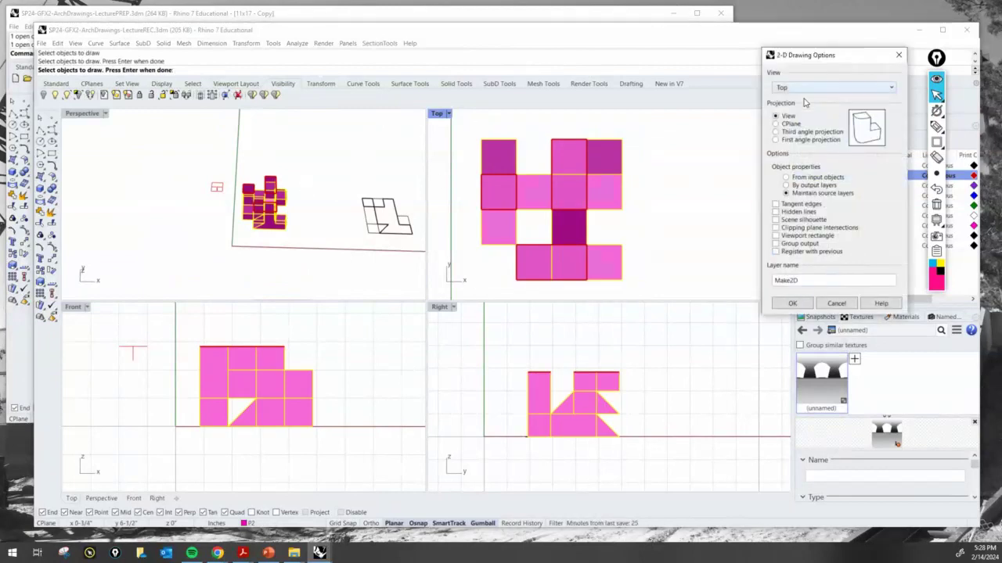
click(792, 303)
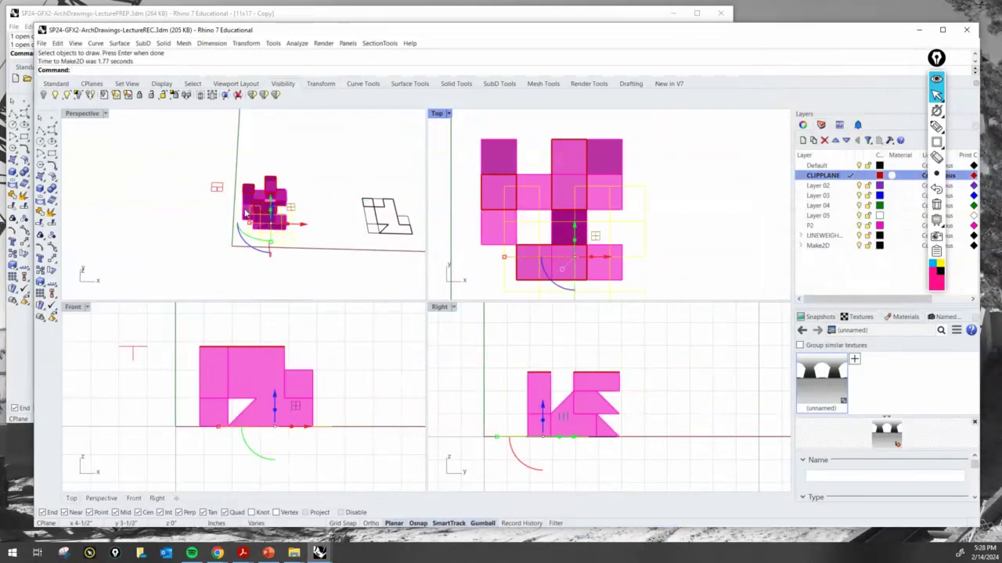
Step: Maximize the Top view, move the new 2D plan linework beside the existing black elevation drawing and deselect it
double_click(440, 115)
scroll(345, 240, down, 5)
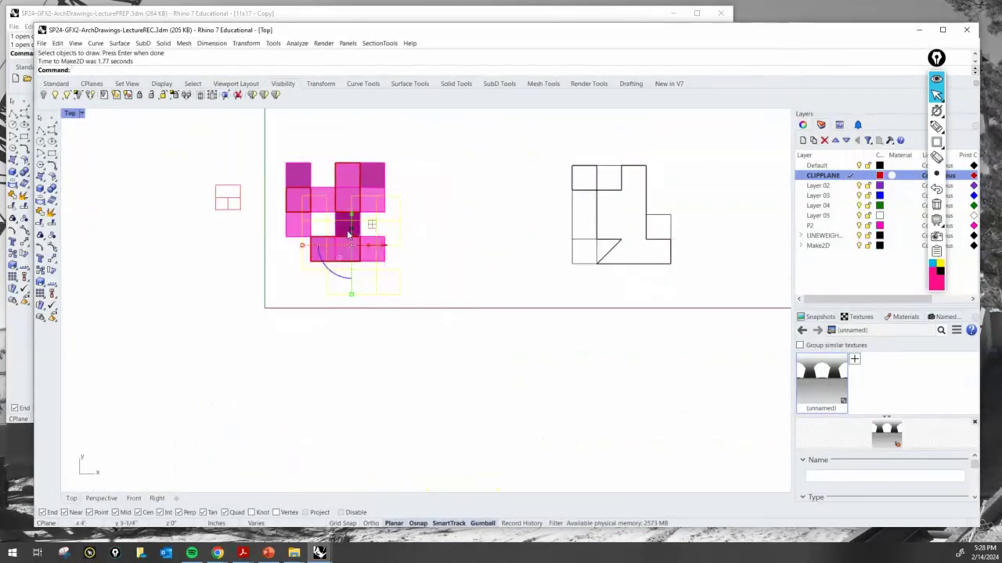
mouse_move(366, 241)
mouse_down()
mouse_move(576, 234)
mouse_move(554, 203)
mouse_up()
scroll(577, 235, up, 3)
click(516, 247)
scroll(540, 228, up, 3)
right_drag(548, 232, 601, 296)
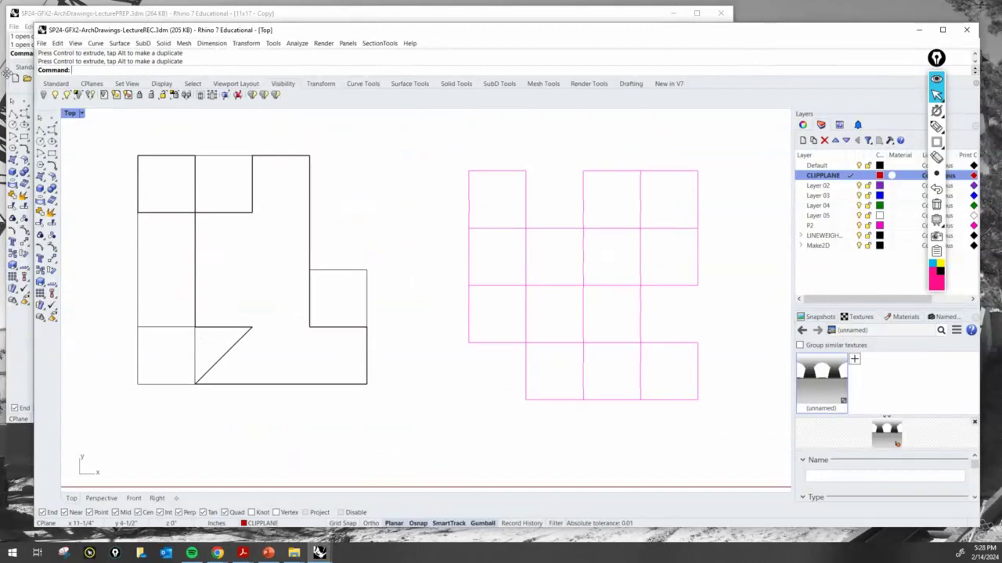
Step: Restore the four-viewport layout and examine the inside of the cut volumes in the Perspective view
double_click(70, 113)
right_drag(357, 203, 180, 206)
scroll(196, 200, up, 6)
right_drag(183, 208, 302, 253)
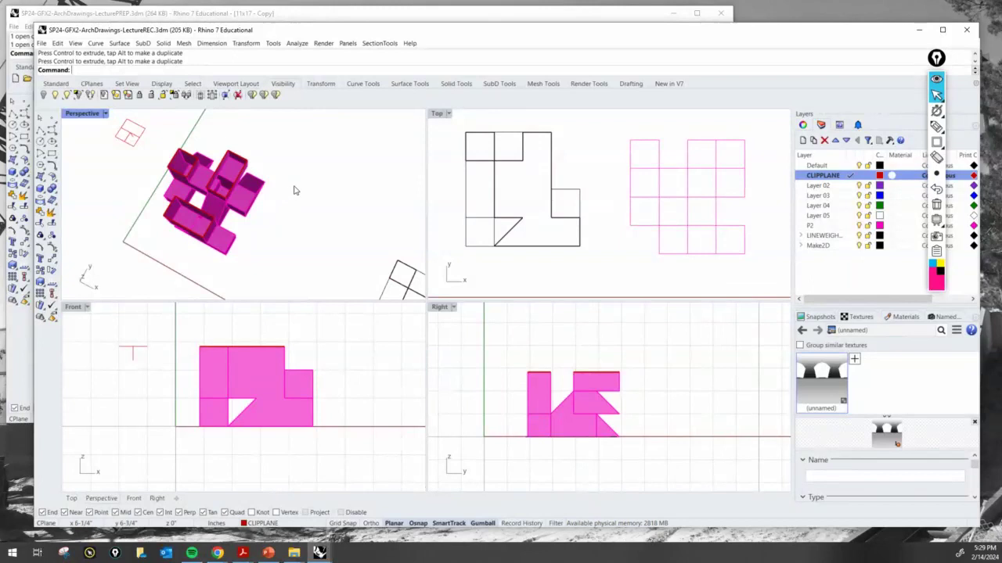
scroll(228, 167, up, 8)
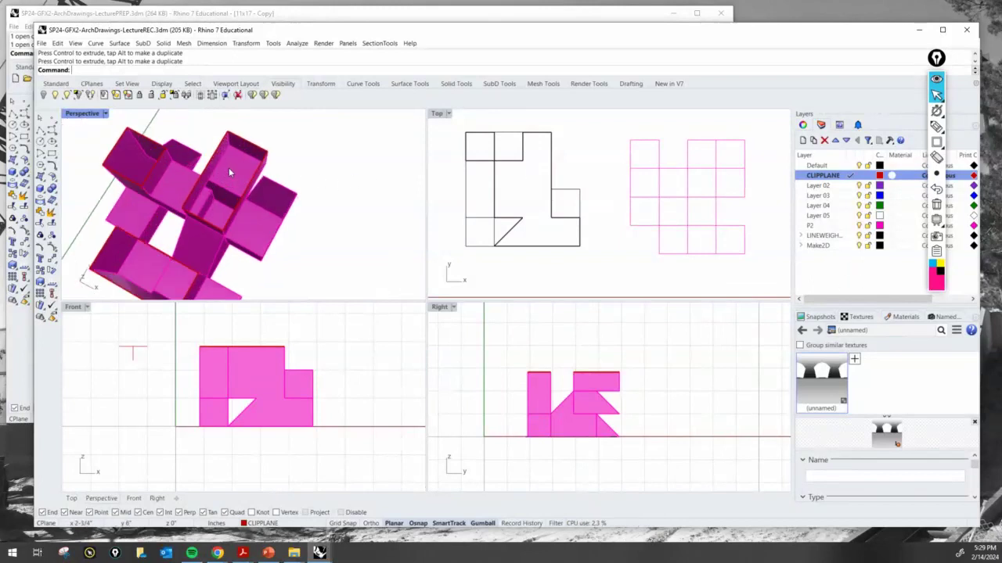
Step: Compare the plan with the model and select the short horizontal line crossing the upper-middle cut volume in the 2D plan
click(709, 188)
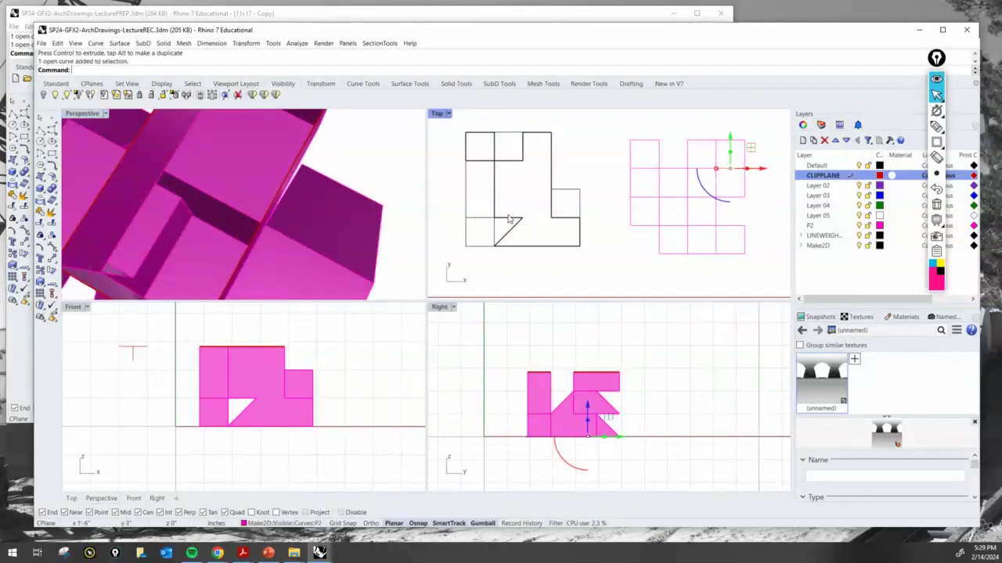
right_drag(336, 235, 313, 201)
scroll(315, 208, down, 5)
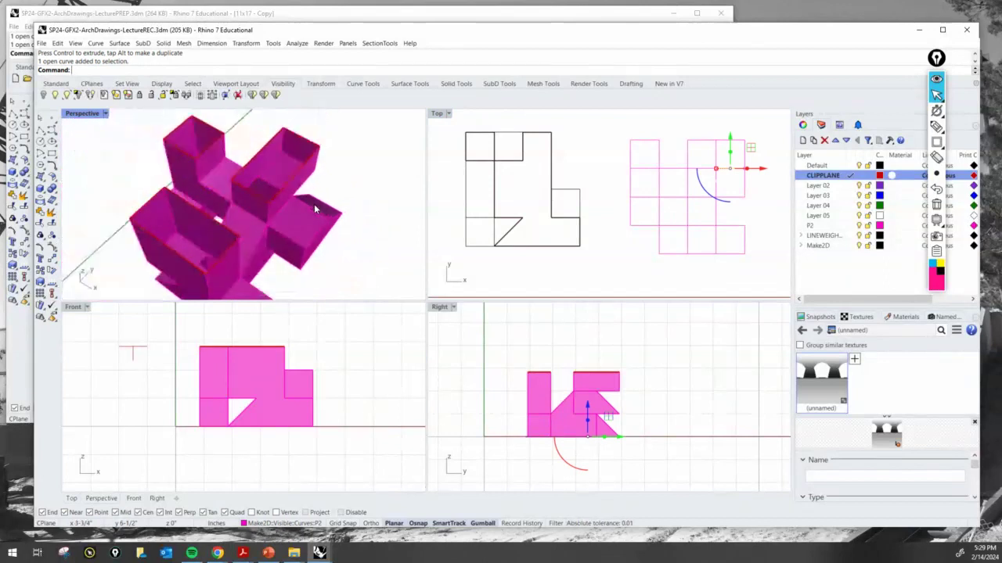
click(702, 157)
click(699, 167)
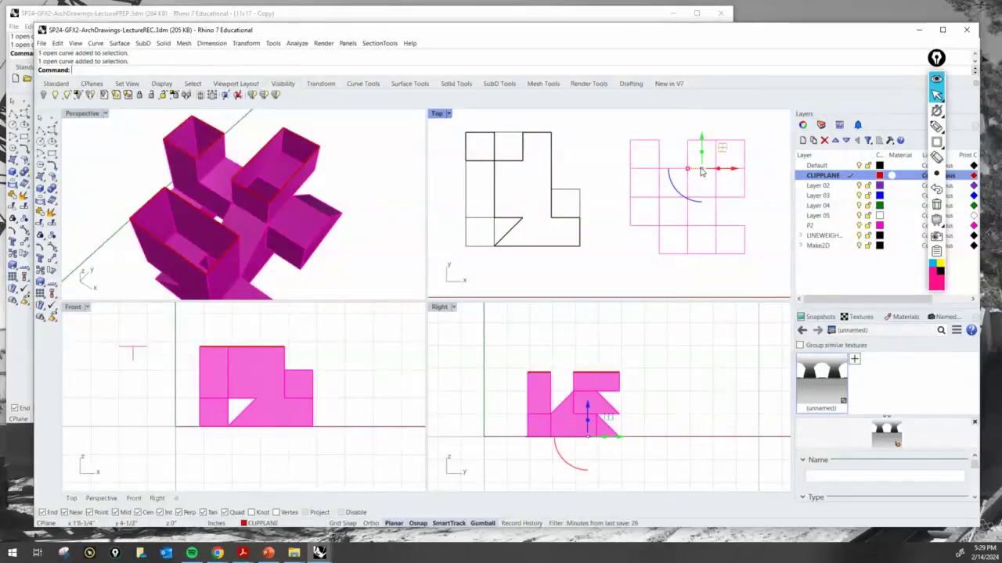
Step: Annotate the link between the selected plan line and its cut volume in Perspective with an arrow, and clear the markup
click(936, 125)
drag(706, 145, 707, 163)
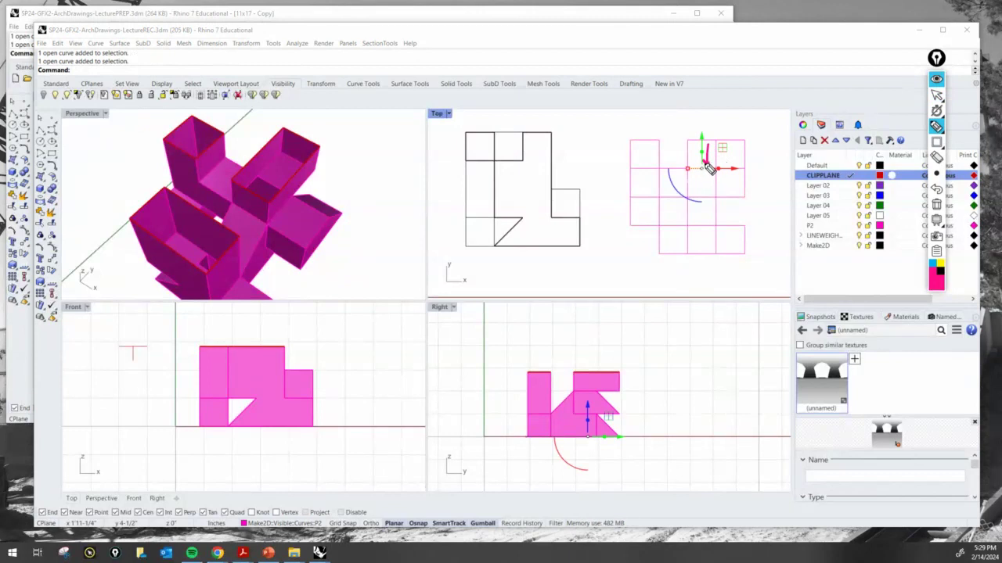
mouse_move(707, 168)
mouse_down()
mouse_move(501, 111)
mouse_move(307, 152)
mouse_move(275, 184)
mouse_up()
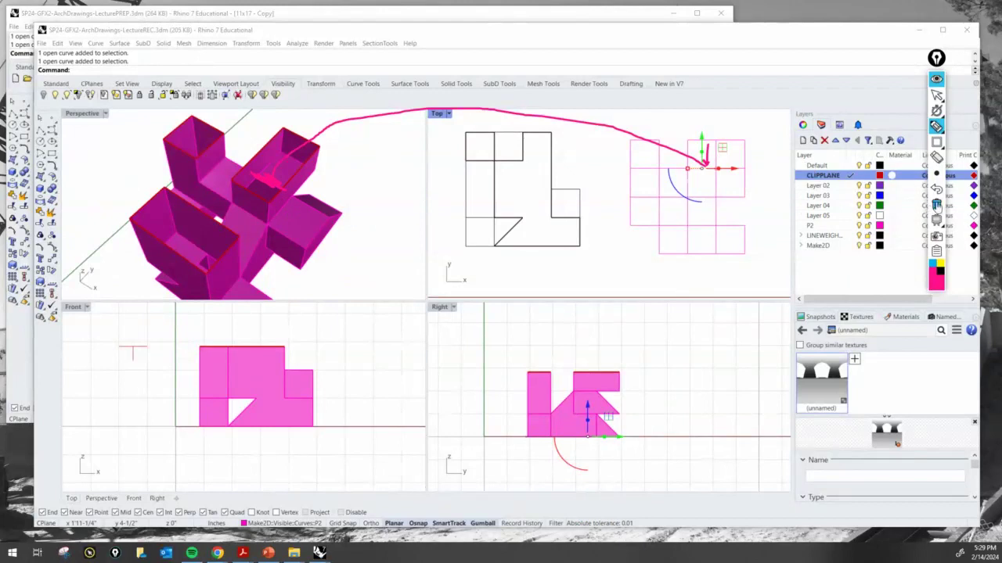
click(937, 208)
Step: Scribble shading over the three cut areas of the 2D plan and erase the annotation
mouse_move(690, 144)
mouse_down()
mouse_move(692, 177)
mouse_move(714, 159)
mouse_move(696, 196)
mouse_move(712, 188)
mouse_up()
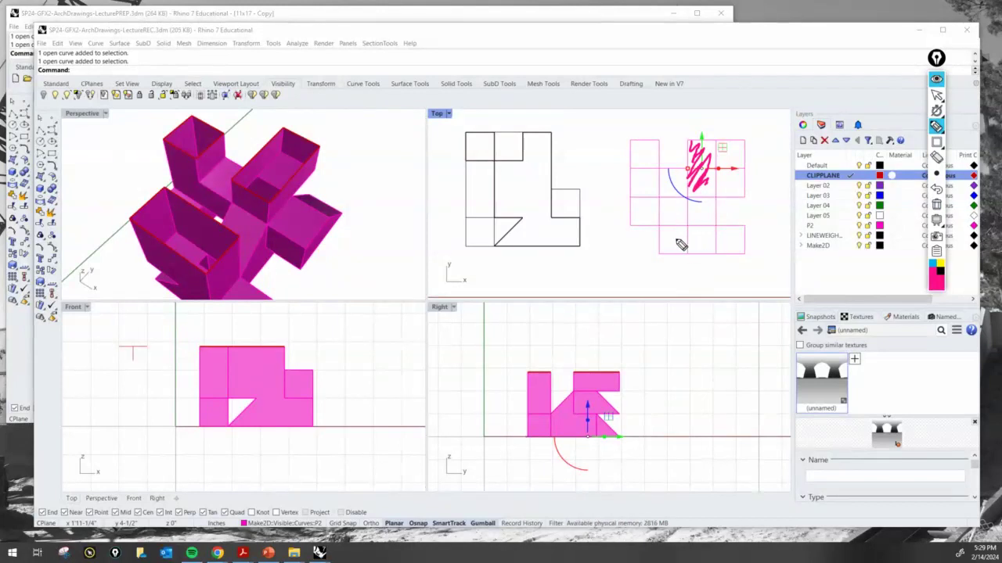
mouse_move(670, 233)
mouse_down()
mouse_move(711, 234)
mouse_move(710, 247)
mouse_up()
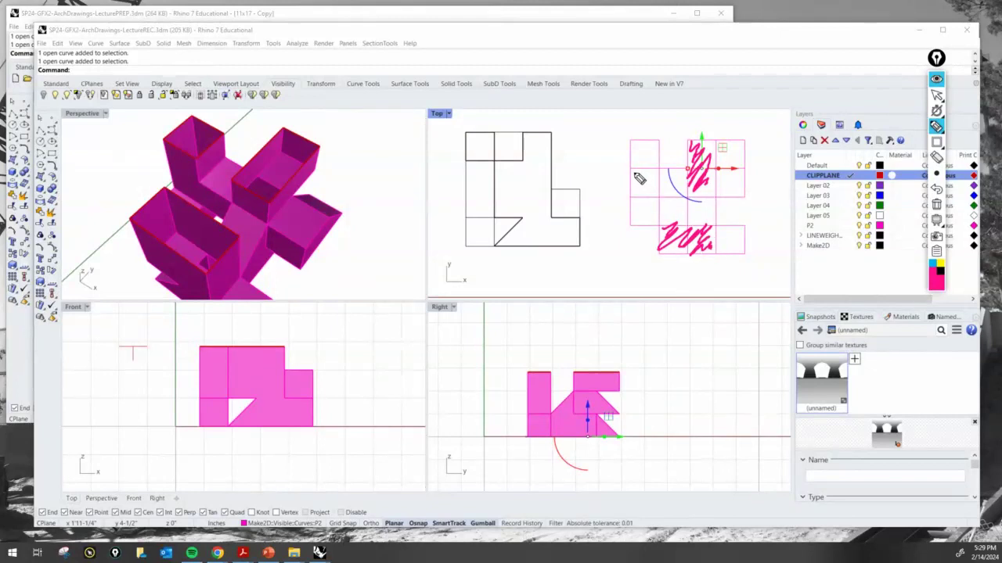
drag(638, 173, 656, 188)
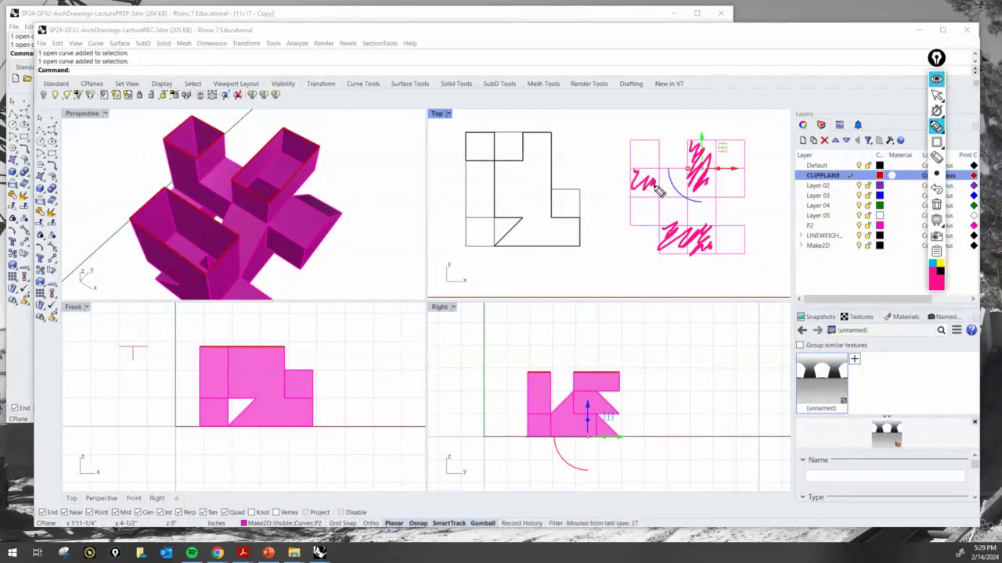
click(937, 204)
Step: Delete the horizontal line crossing the upper-middle cut volume in the 2D plan
click(937, 94)
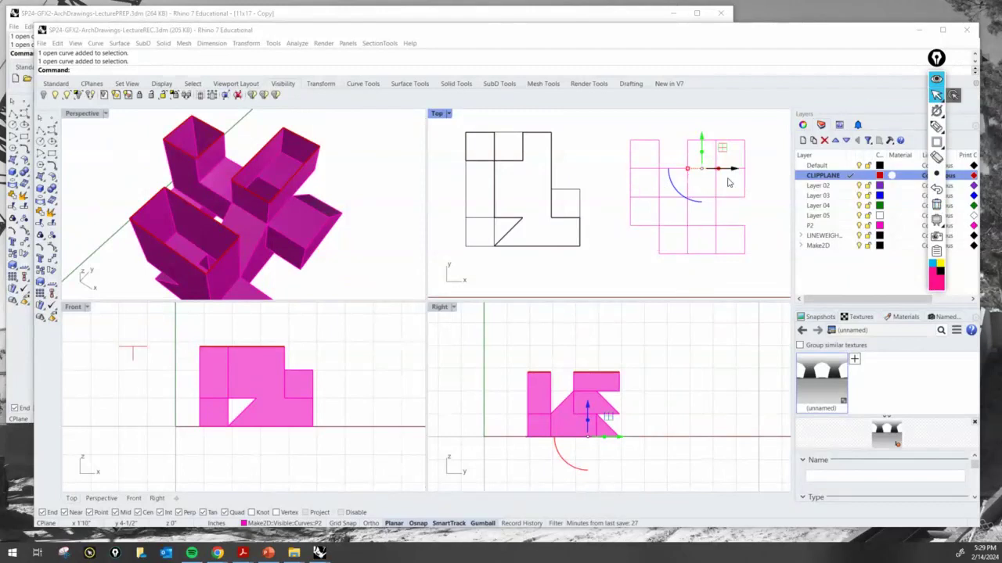
click(706, 191)
click(704, 169)
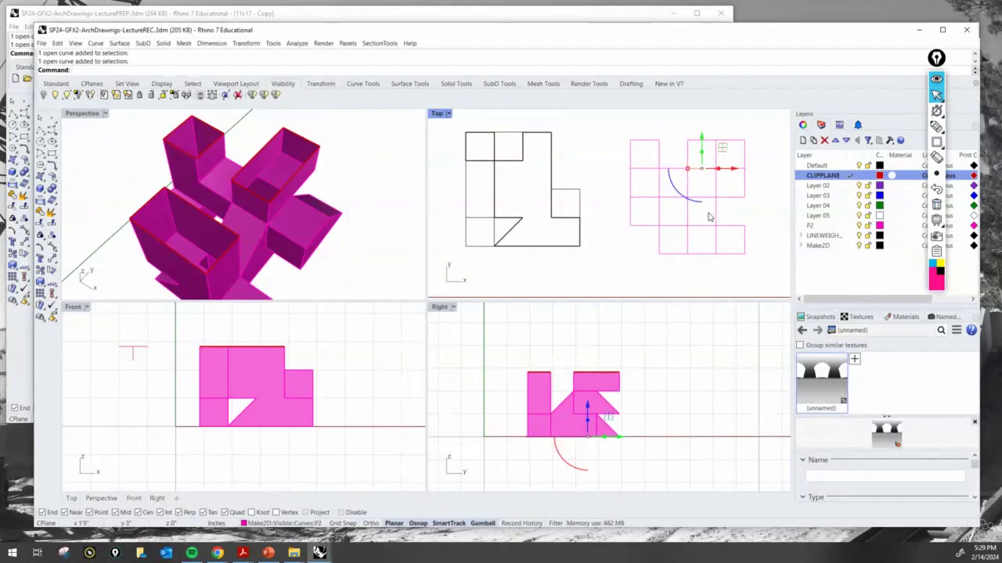
key(Delete)
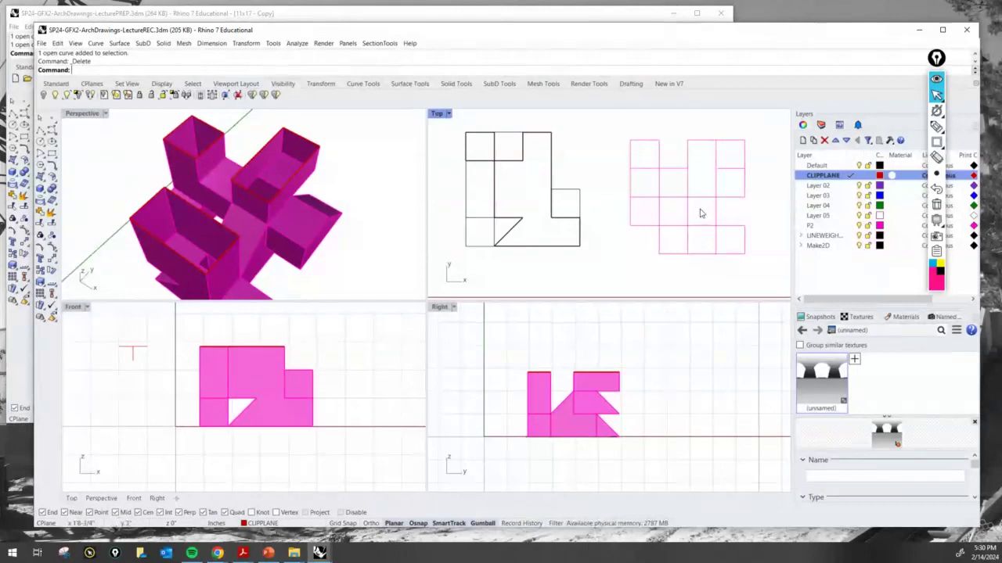
Step: Check the lower cut volume's inner edge in Perspective and delete the matching vertical line dividing that volume in the 2D plan
right_drag(169, 245, 222, 243)
ctrl+shift+click(227, 238)
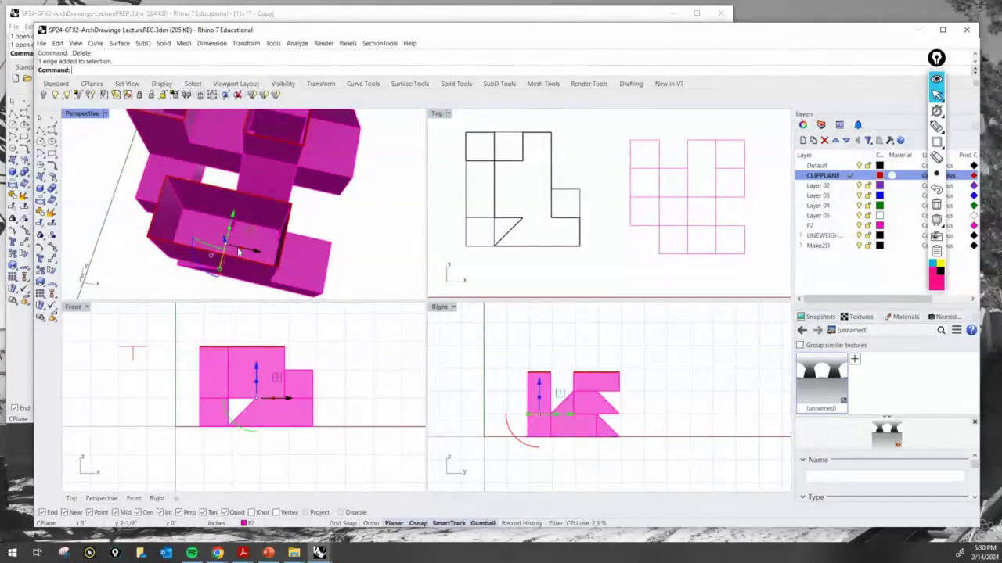
key(Escape)
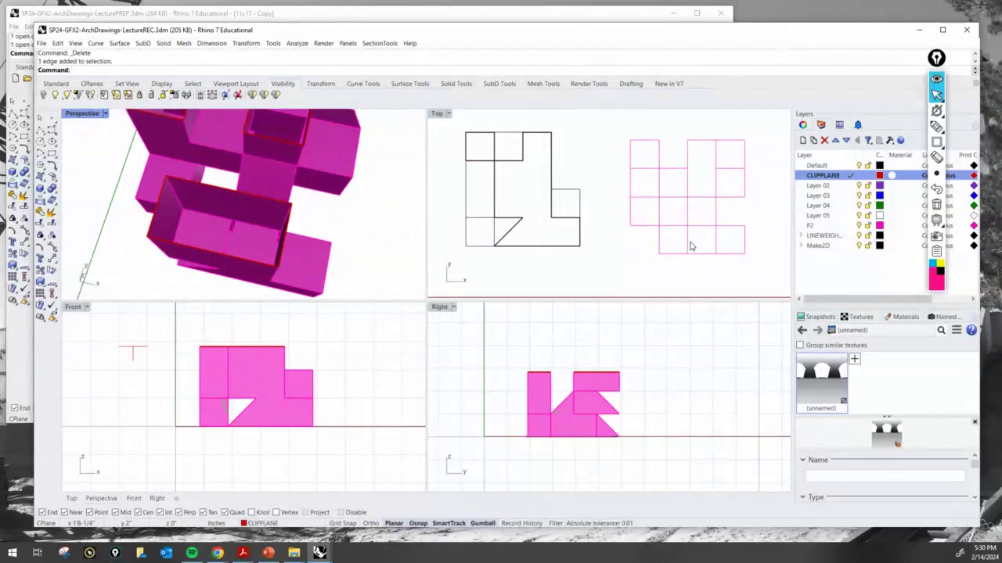
click(697, 249)
key(Delete)
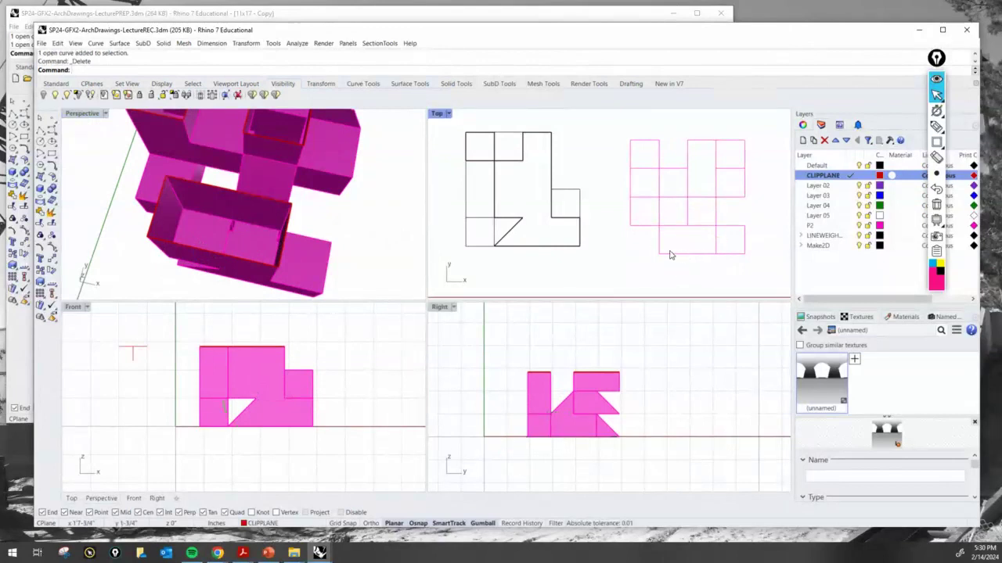
Step: Compare the cleaned 2D plan linework in the Top view with the cut model seen from above in Perspective
scroll(692, 232, down, 3)
scroll(744, 201, up, 3)
right_drag(687, 225, 634, 217)
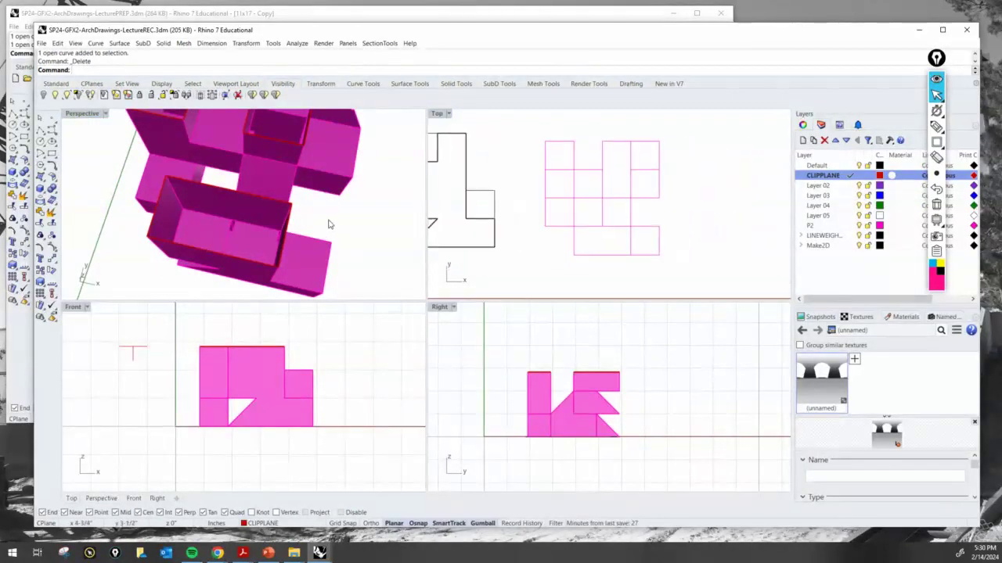
right_drag(328, 224, 281, 207)
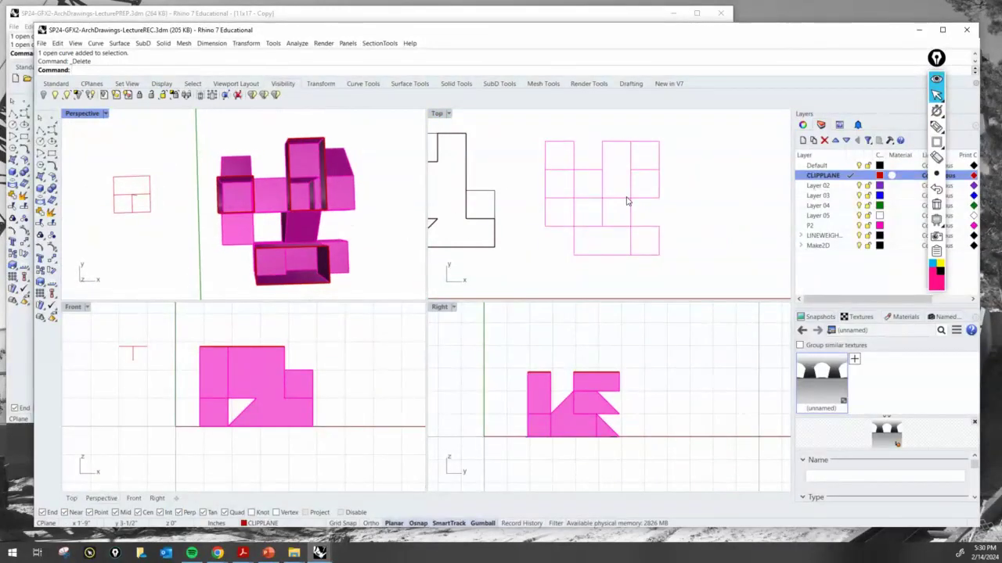
scroll(626, 201, up, 4)
scroll(642, 214, down, 3)
right_drag(646, 226, 624, 232)
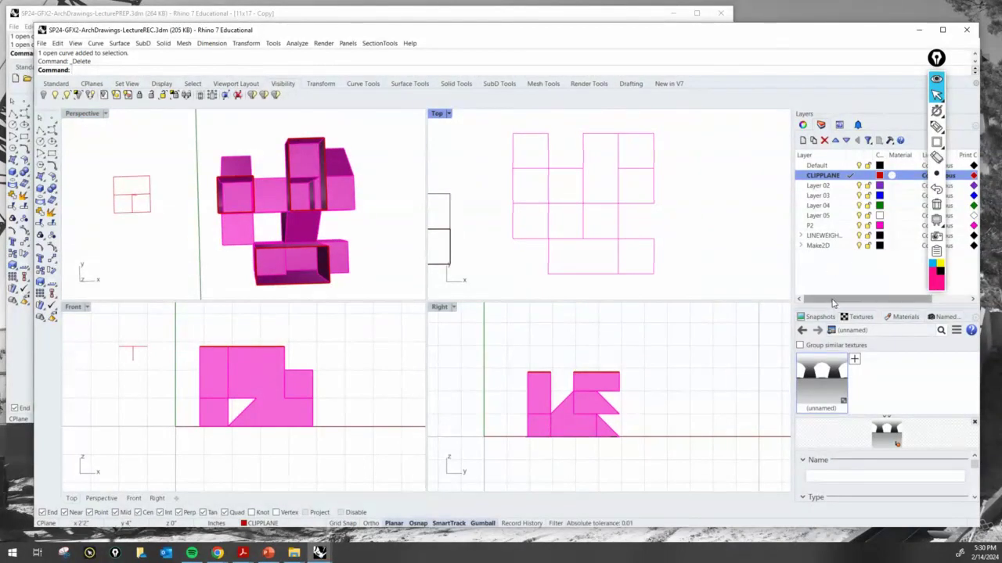
Step: Expand the LINEWEIGHTS layer group and add a new layer named FILL as one of its sublayers
click(806, 236)
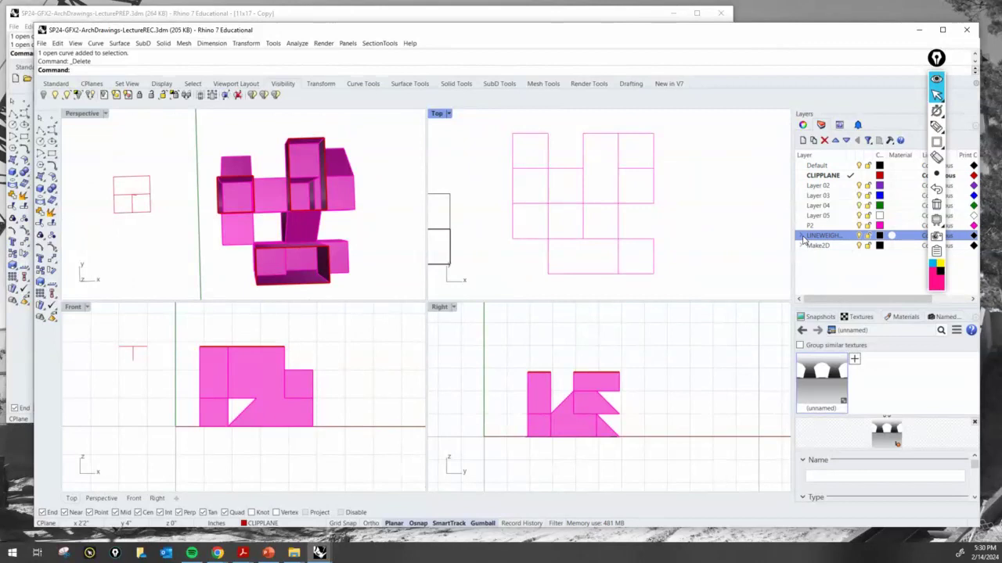
click(799, 236)
click(818, 237)
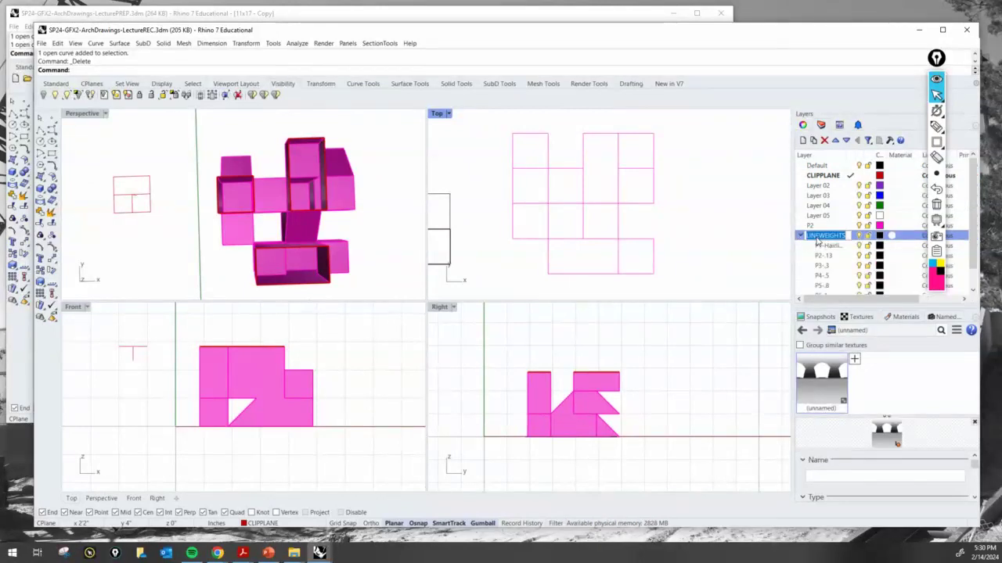
key(Escape)
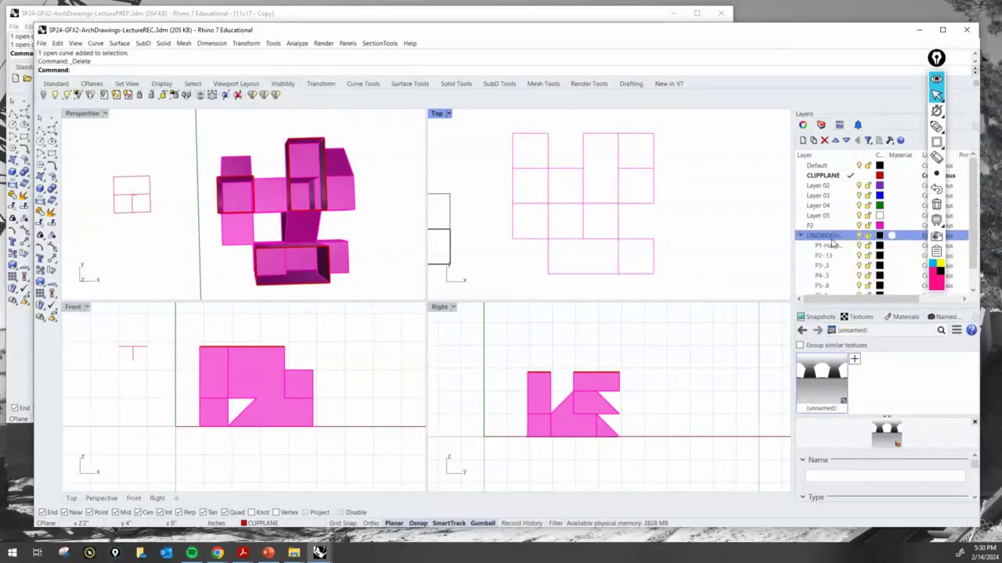
scroll(832, 244, down, 1)
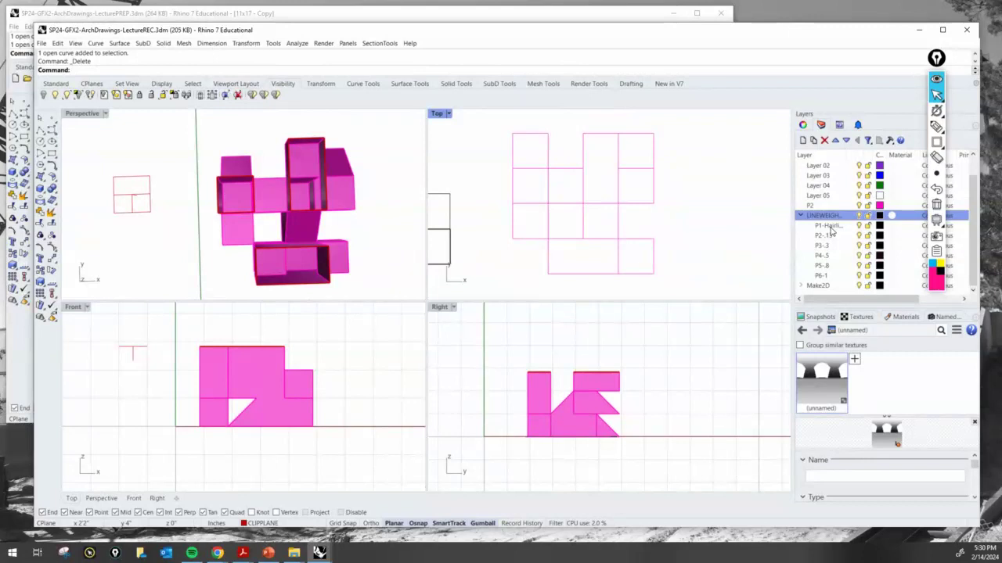
click(802, 140)
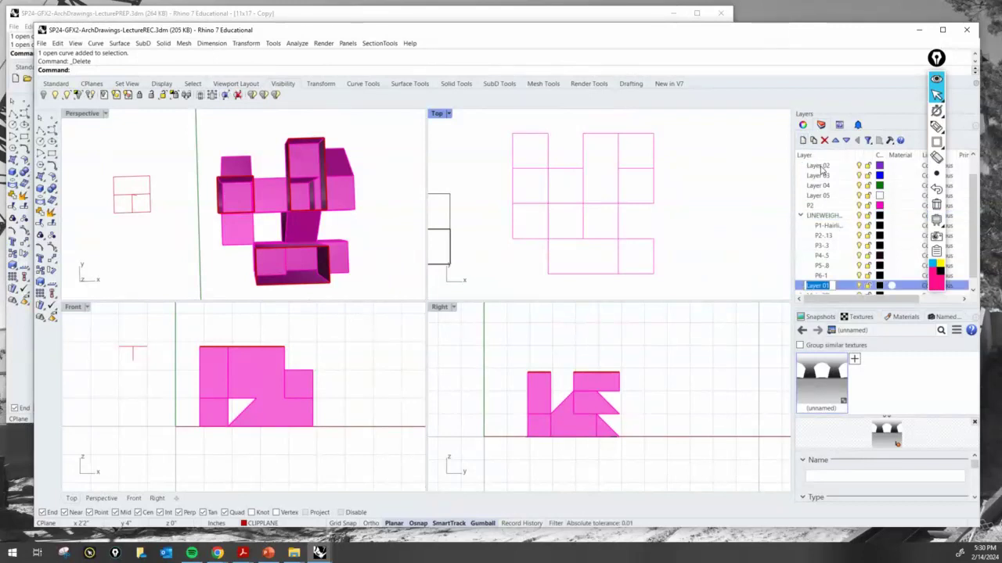
text(FILL)
key(Return)
scroll(841, 247, down, 1)
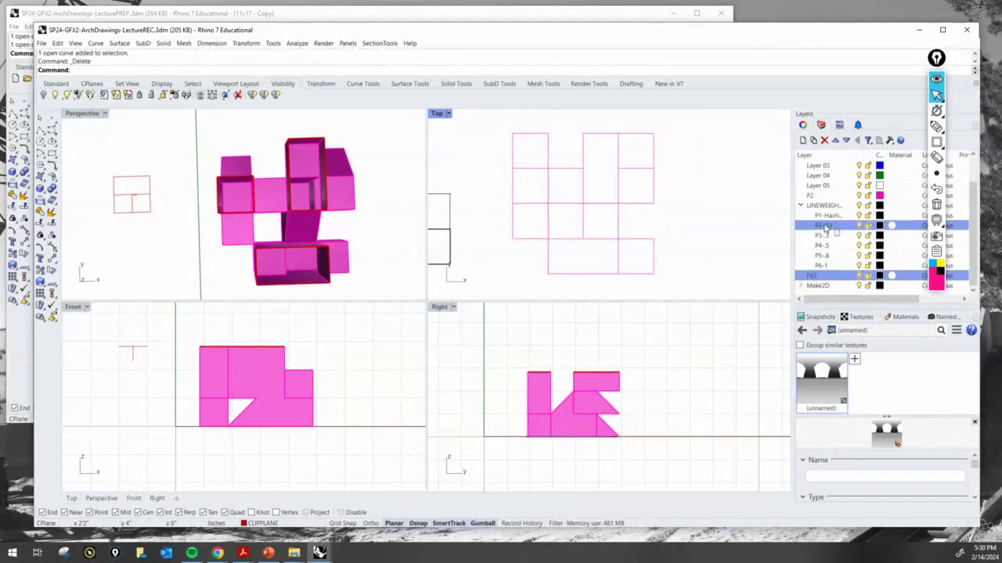
scroll(830, 277, up, 1)
scroll(831, 279, down, 1)
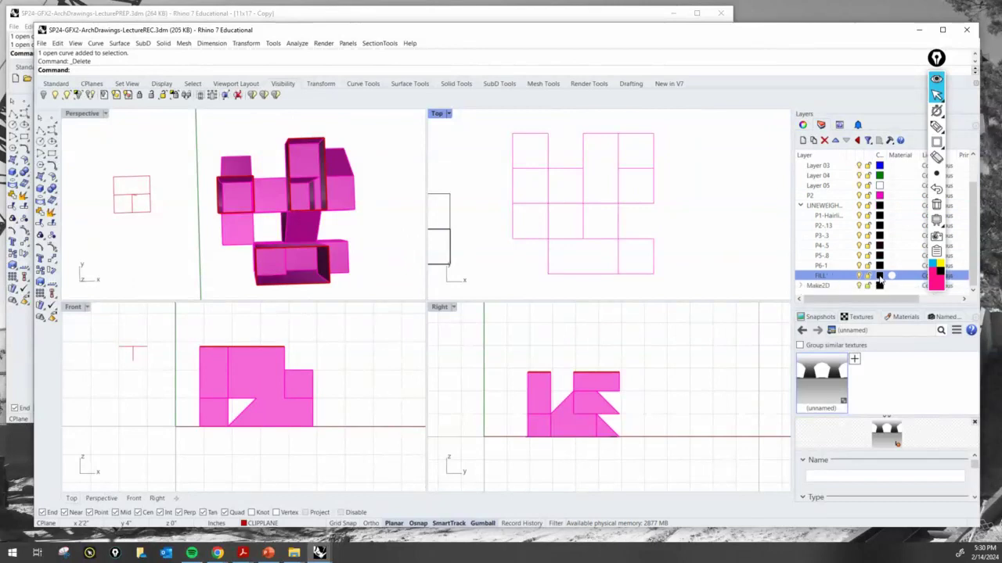
Step: Set the FILL layer's color to a dark gray with a V value of 27 and make it the current layer
click(878, 276)
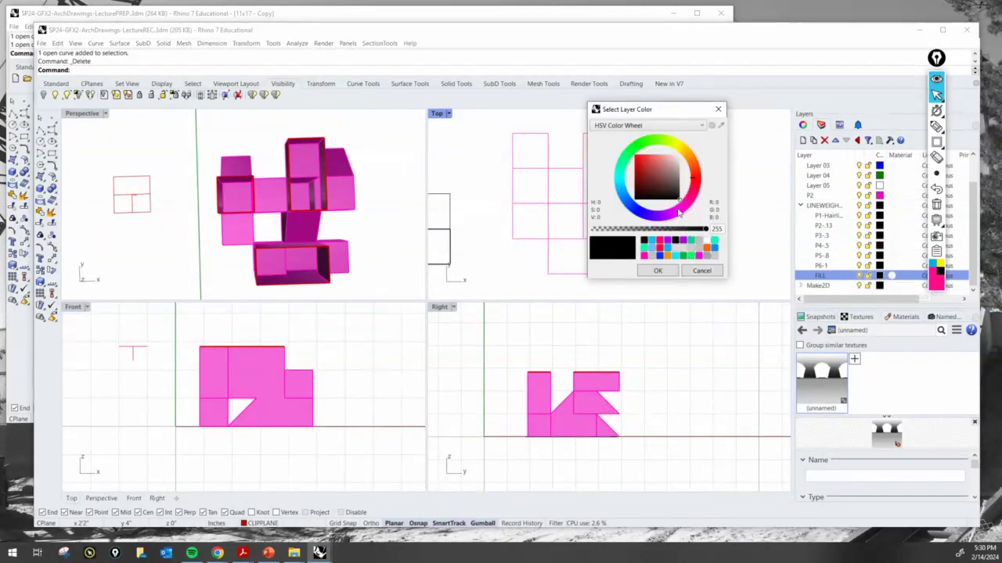
drag(674, 201, 691, 190)
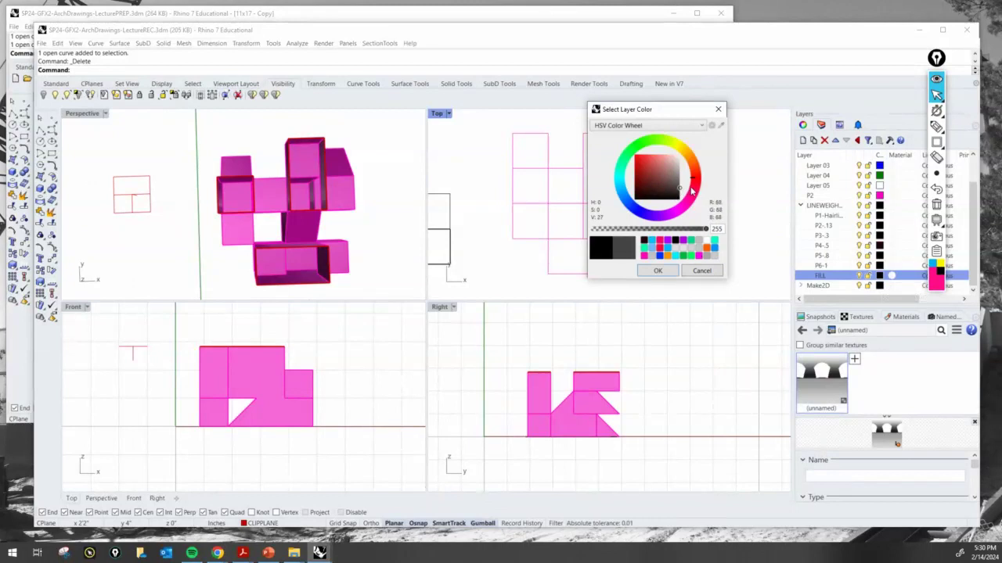
click(658, 270)
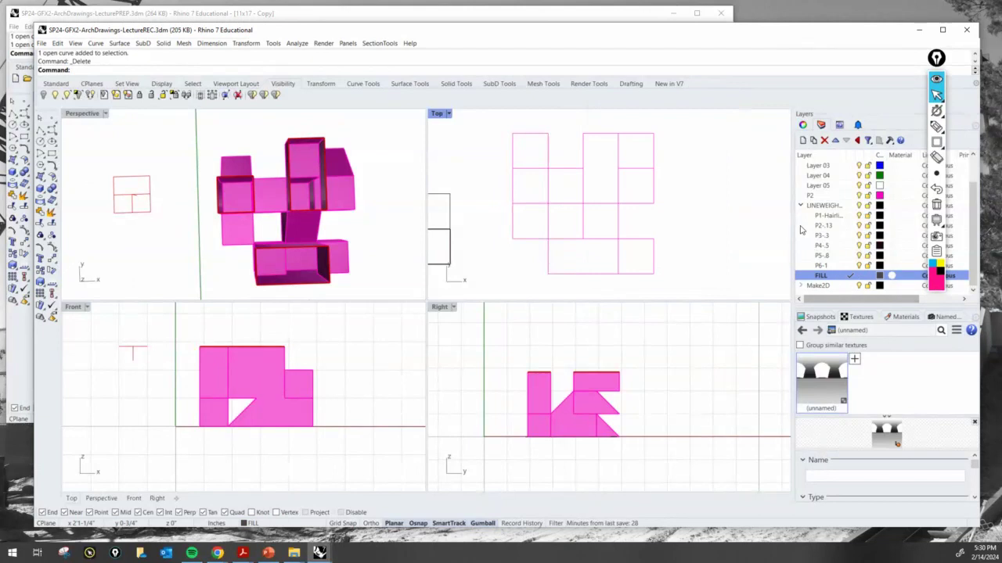
Step: Start a Hatch from the four lines enclosing the upper-middle cut volume in the 2D plan
scroll(623, 181, up, 4)
right_drag(628, 190, 643, 185)
scroll(638, 185, down, 4)
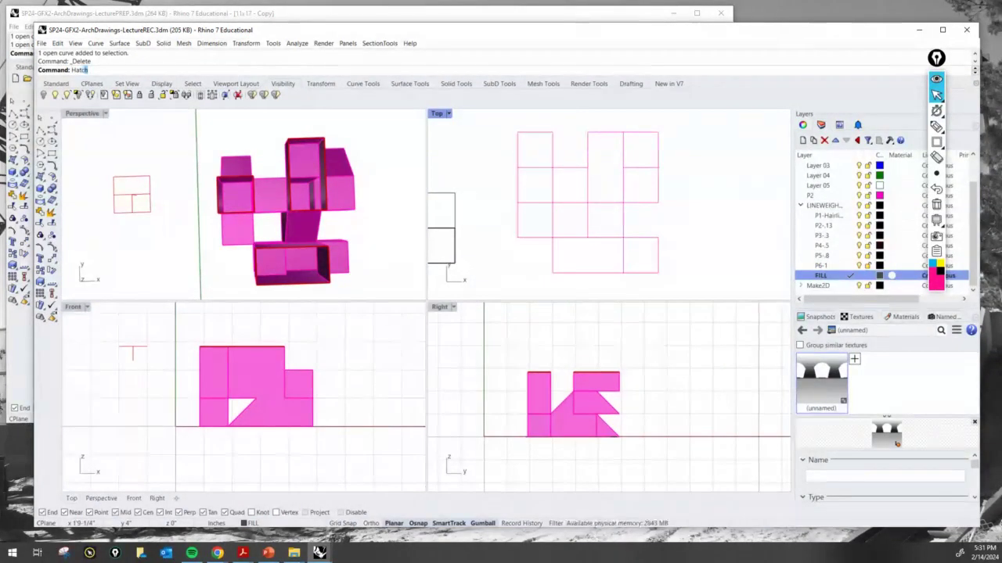
key(Return)
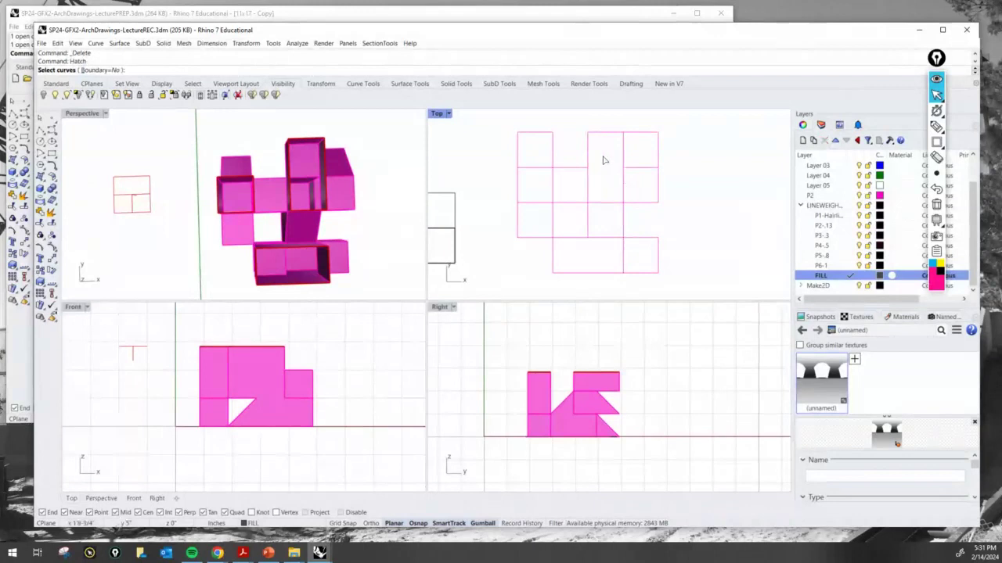
scroll(604, 161, up, 2)
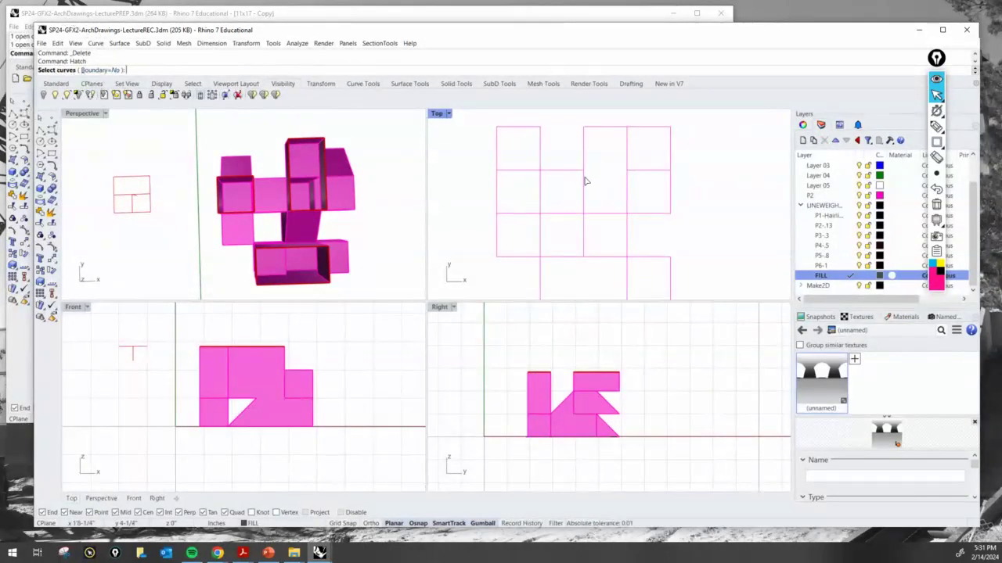
click(591, 128)
click(584, 141)
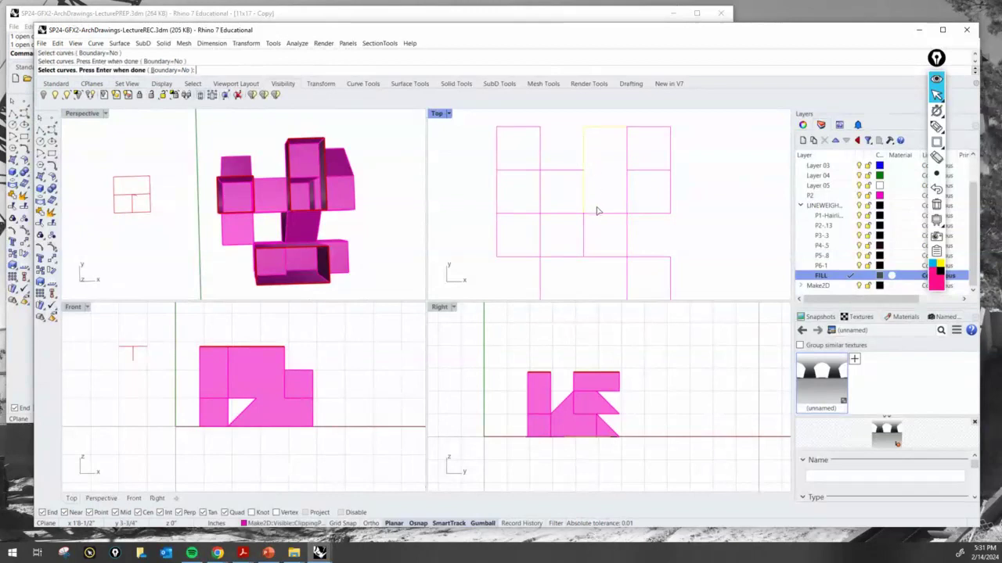
click(594, 213)
click(627, 168)
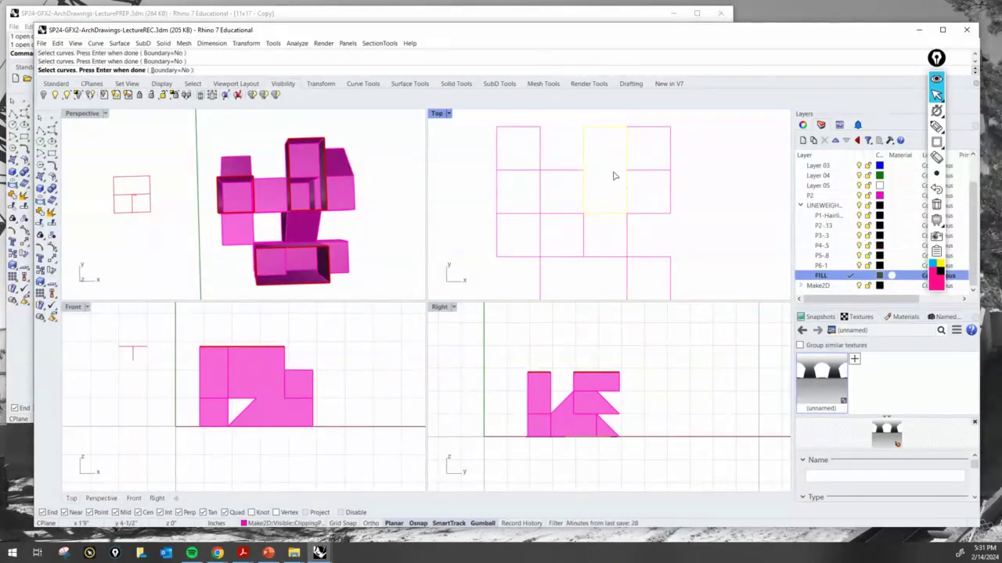
right_click(612, 181)
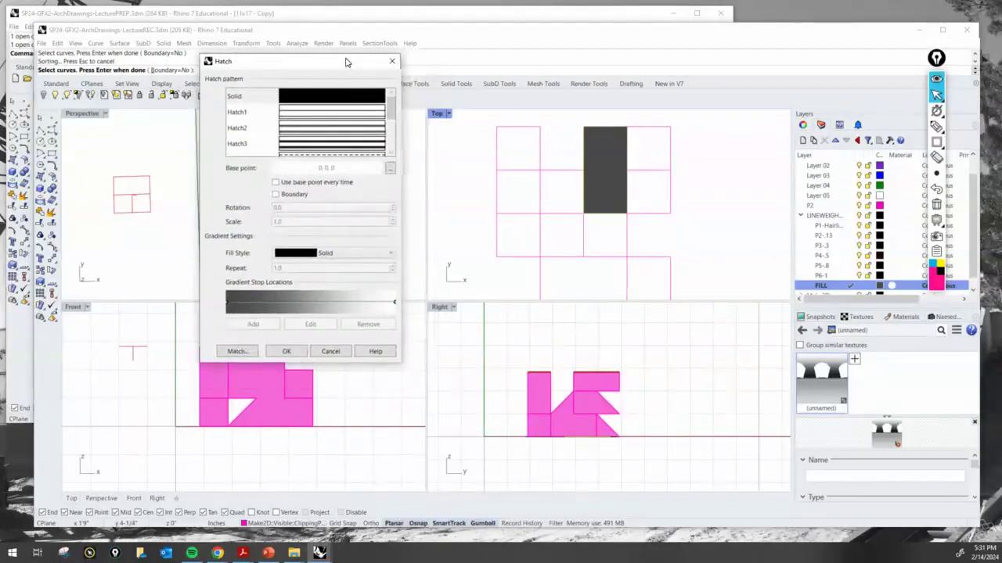
Step: Review the fill styles and hatch patterns, and apply the Solid pattern to the upper-middle cut volume
click(320, 96)
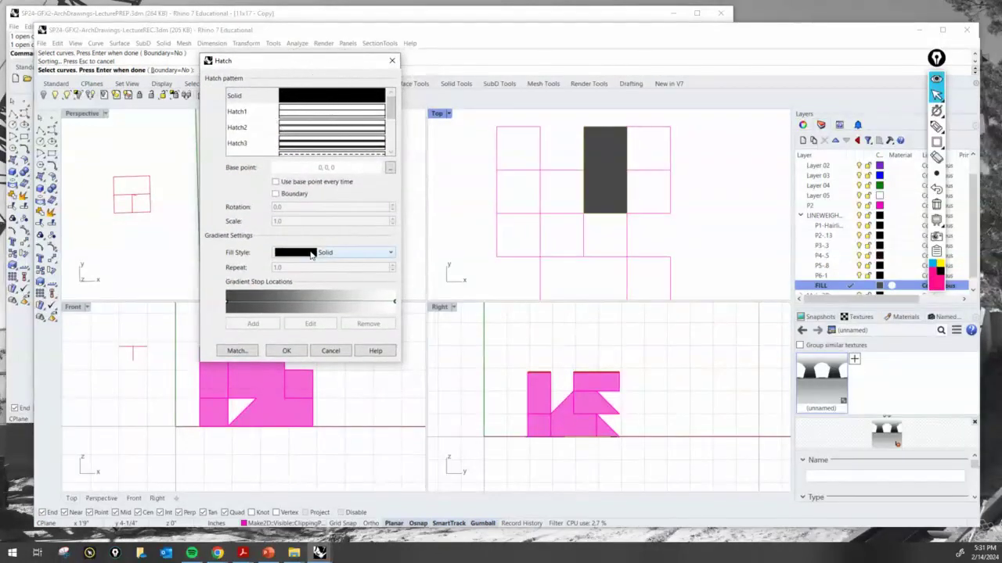
click(337, 253)
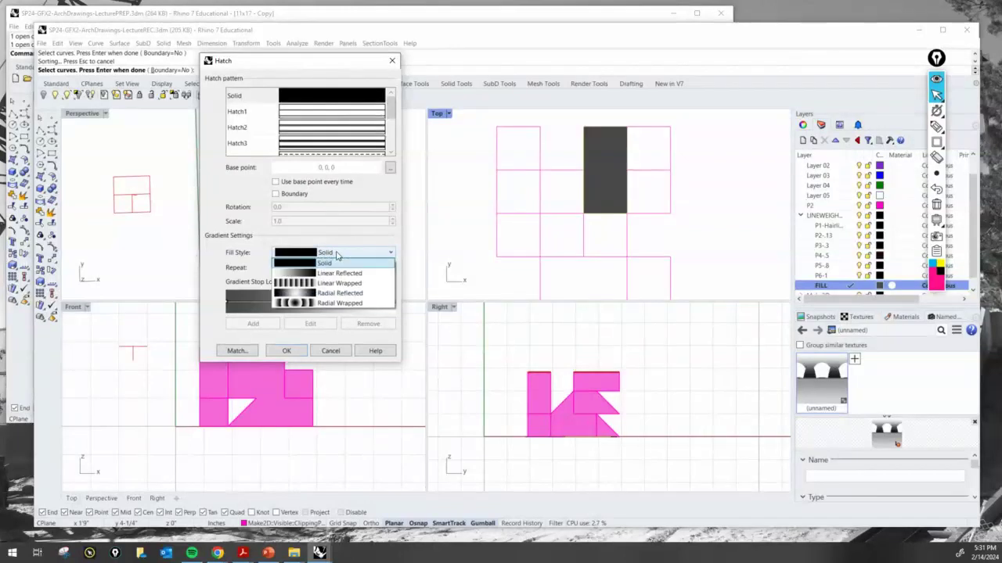
click(337, 254)
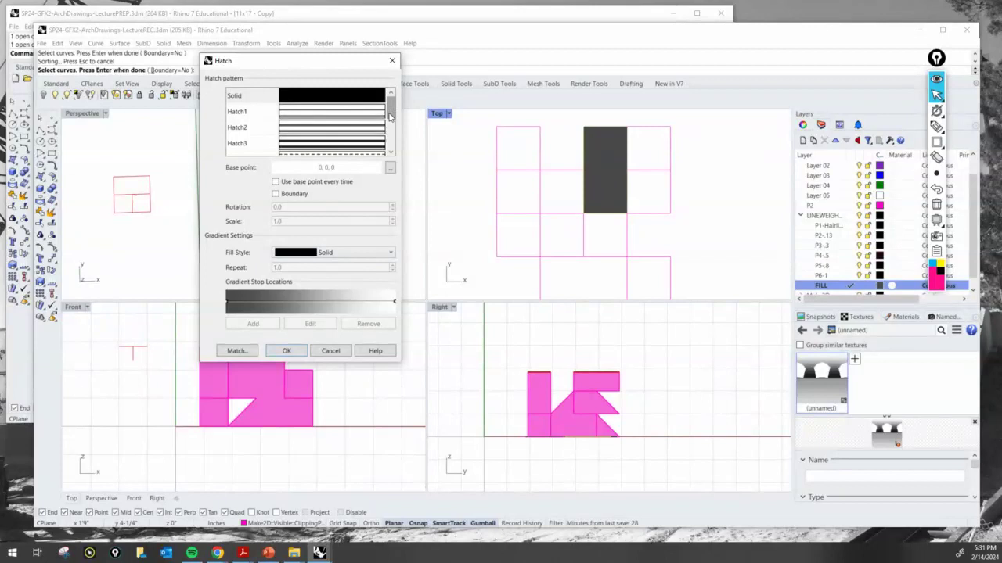
drag(391, 113, 391, 146)
scroll(390, 147, up, 2)
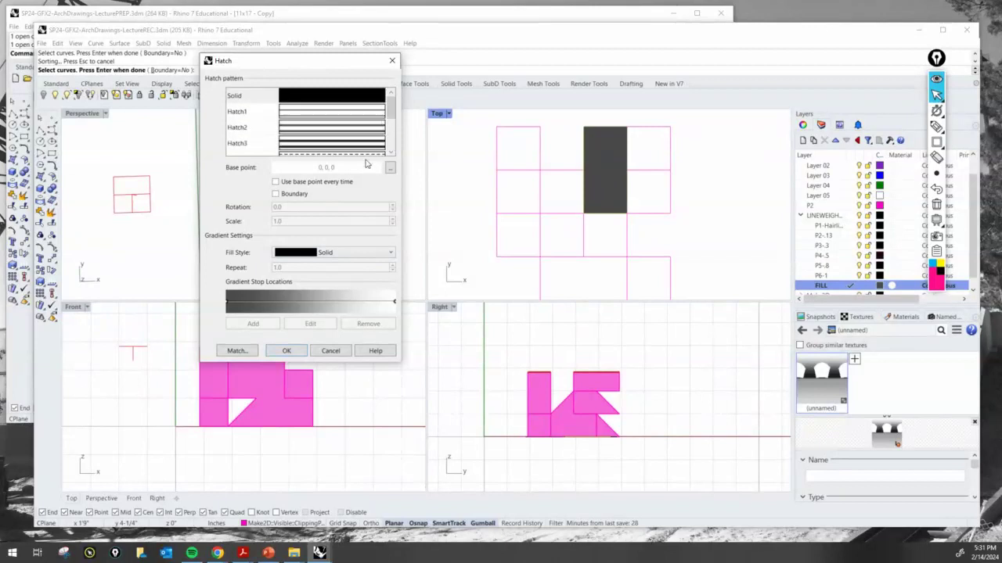
click(287, 351)
Step: Check the lower cut volume in Perspective and fill its outline in the 2D plan with a Solid hatch
right_drag(692, 240, 675, 219)
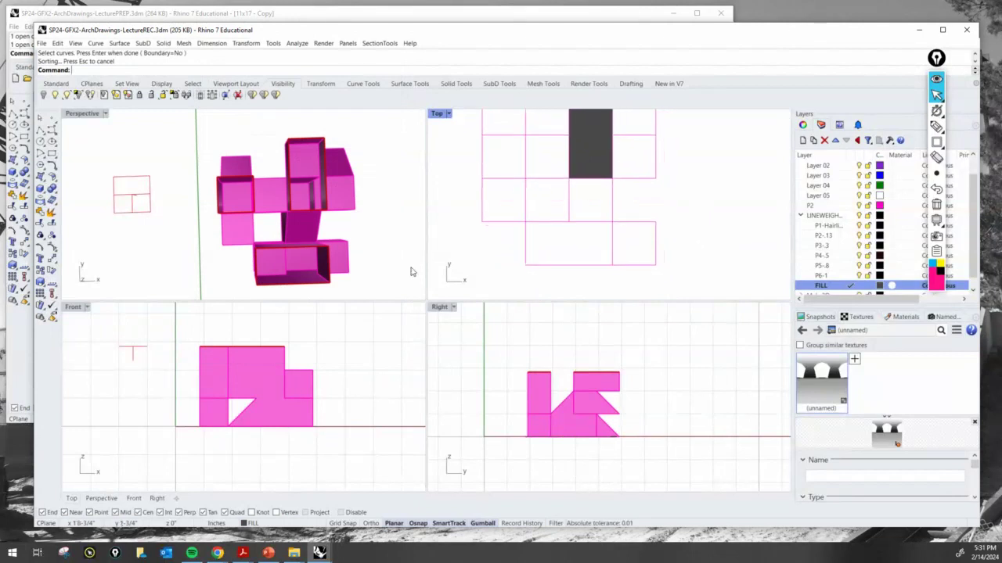
right_drag(321, 254, 248, 189)
right_drag(613, 252, 626, 272)
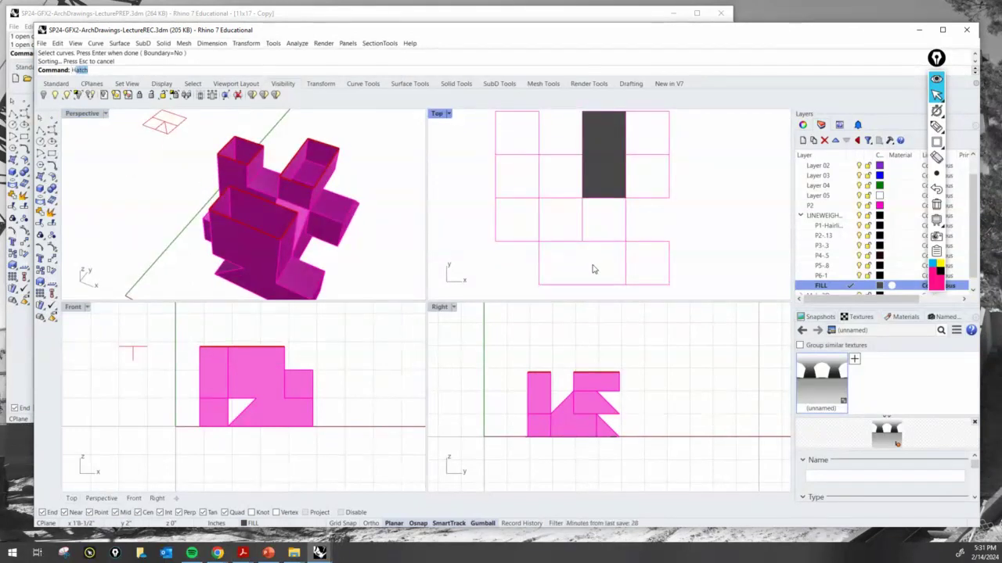
text(Hatch)
key(Return)
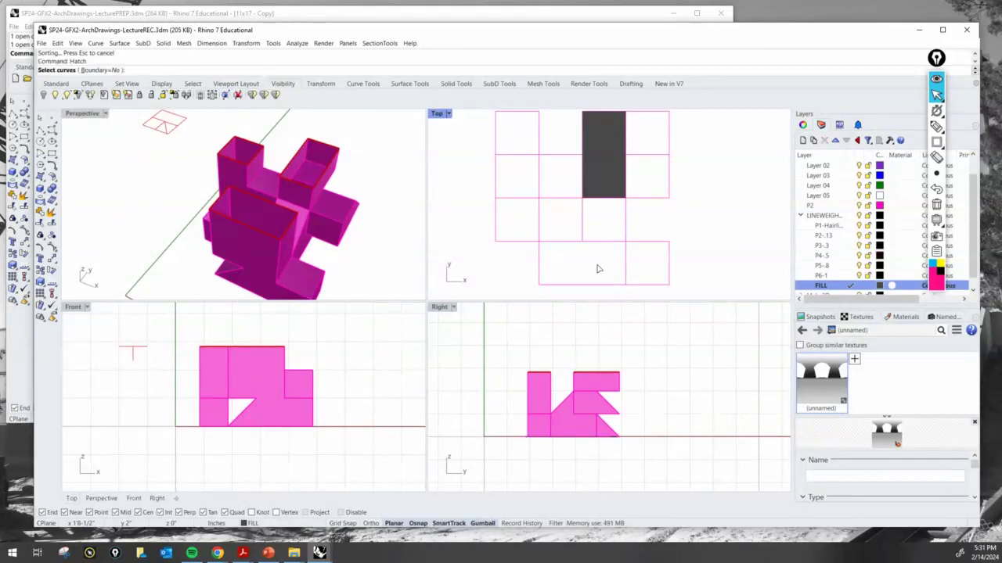
click(607, 243)
click(624, 258)
click(587, 284)
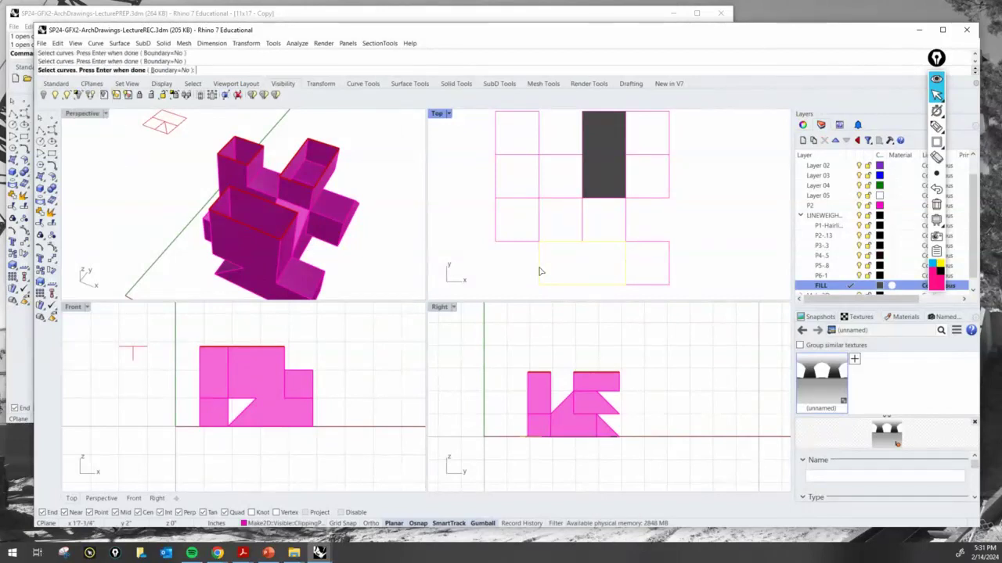
key(Return)
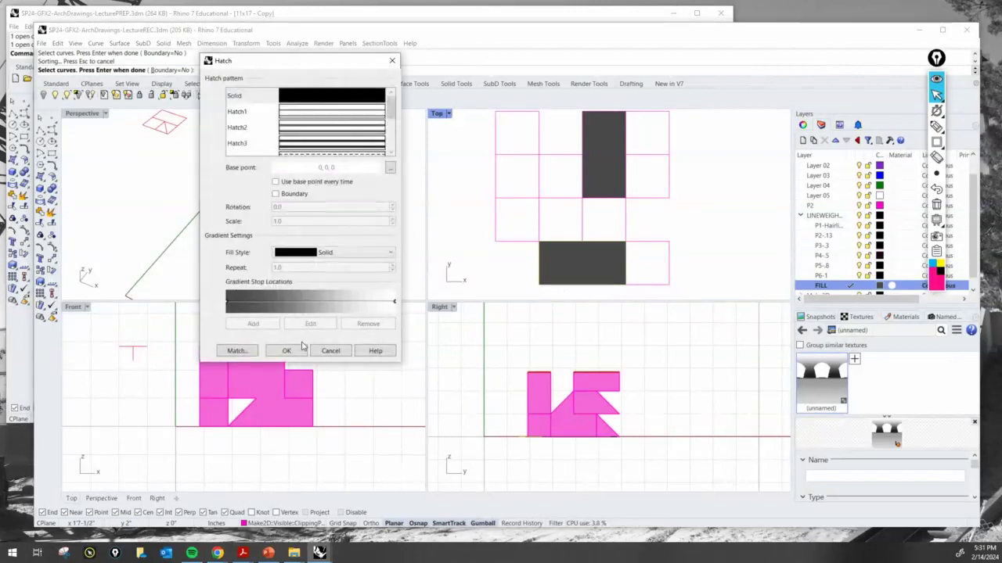
click(288, 350)
Step: Fill the square cut volume on the plan's left side with a Solid hatch from its boundary lines
click(501, 166)
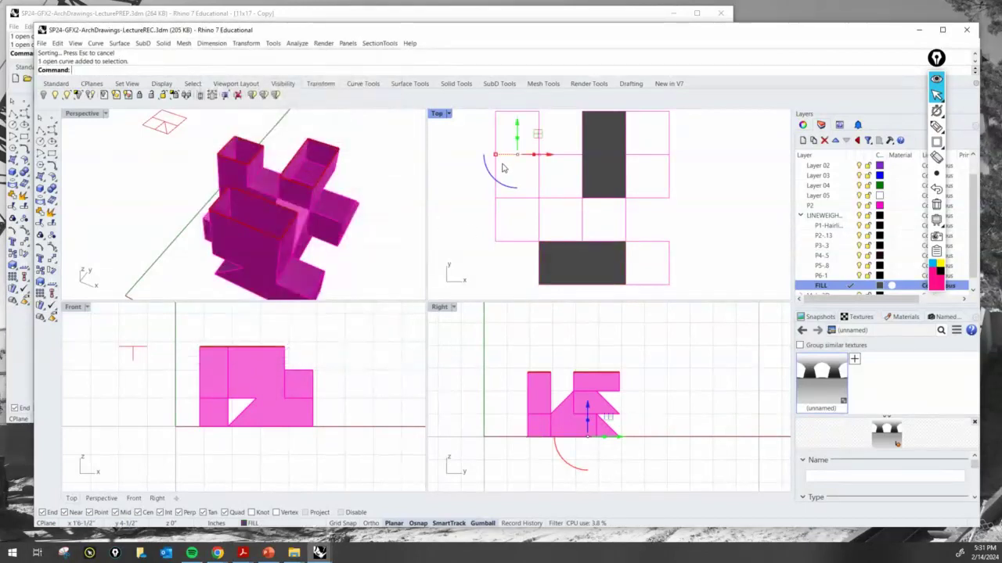
shift+click(496, 170)
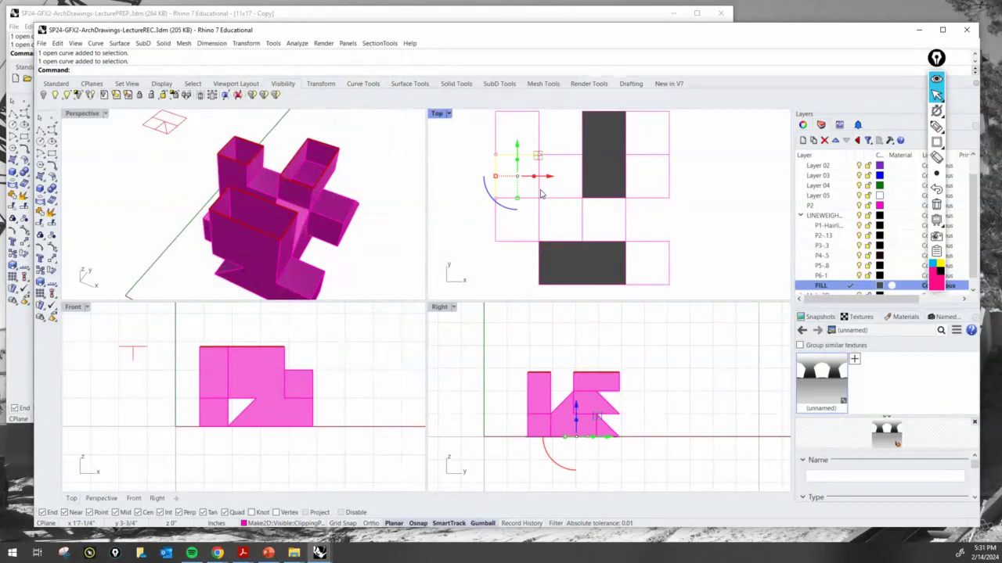
key(Return)
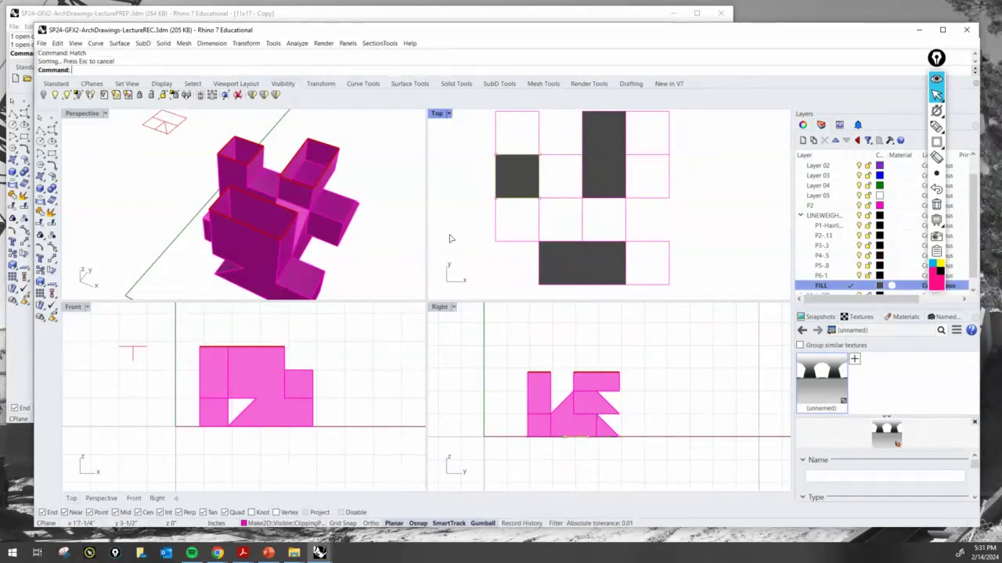
click(303, 352)
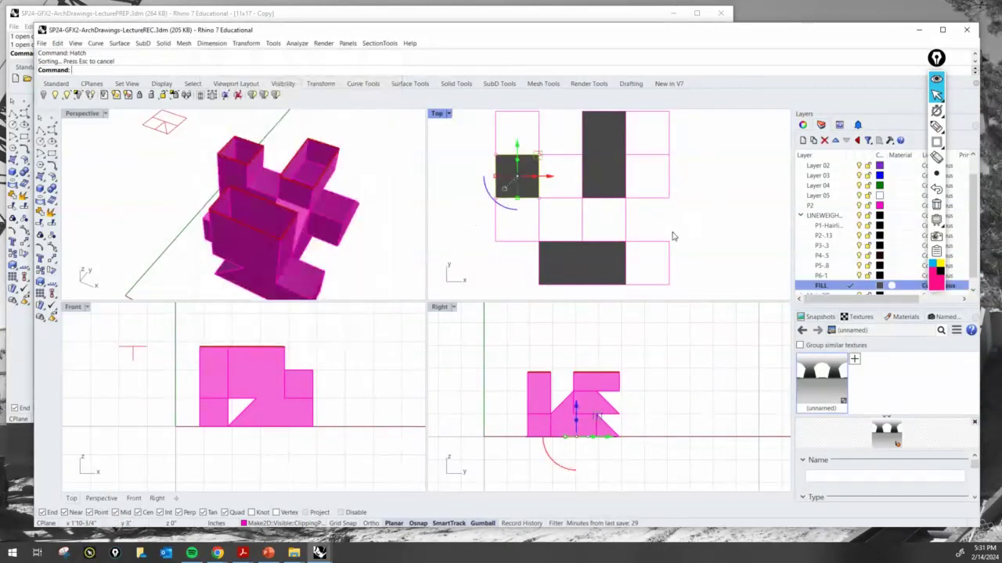
Step: Compare the filled cut areas in the Top view with the open cut volumes of the model in Perspective
scroll(368, 247, down, 2)
right_drag(368, 246, 221, 235)
scroll(195, 223, up, 3)
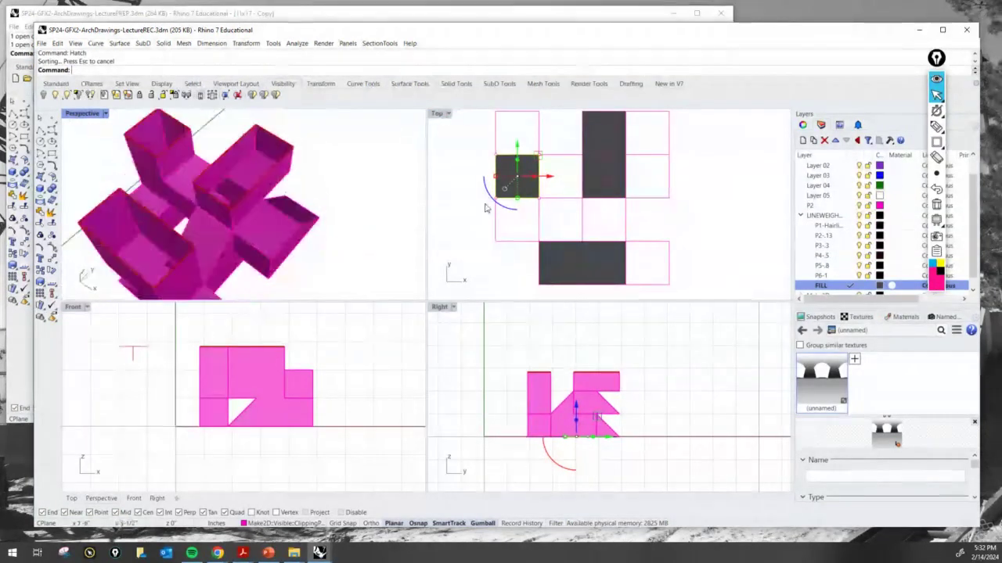
right_drag(716, 204, 757, 242)
click(756, 242)
scroll(674, 219, down, 6)
mouse_move(671, 229)
right_down()
mouse_move(627, 211)
mouse_move(666, 226)
mouse_move(659, 189)
mouse_move(658, 202)
right_up()
scroll(634, 219, up, 4)
right_drag(288, 202, 299, 217)
right_drag(289, 220, 232, 205)
scroll(637, 174, up, 5)
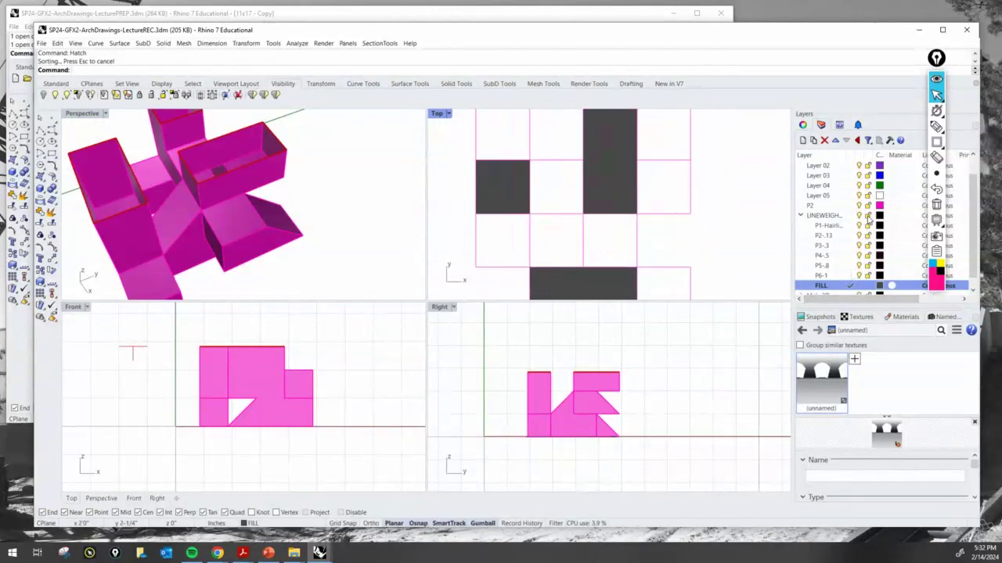
Step: Make P2 the current layer and hide the FILL layer
scroll(863, 227, up, 2)
click(850, 226)
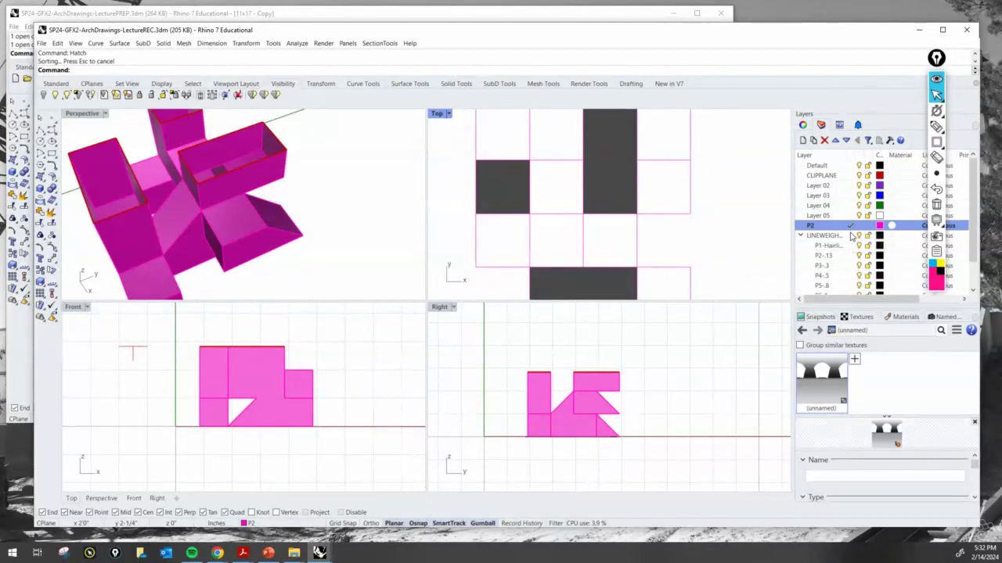
scroll(840, 244, down, 1)
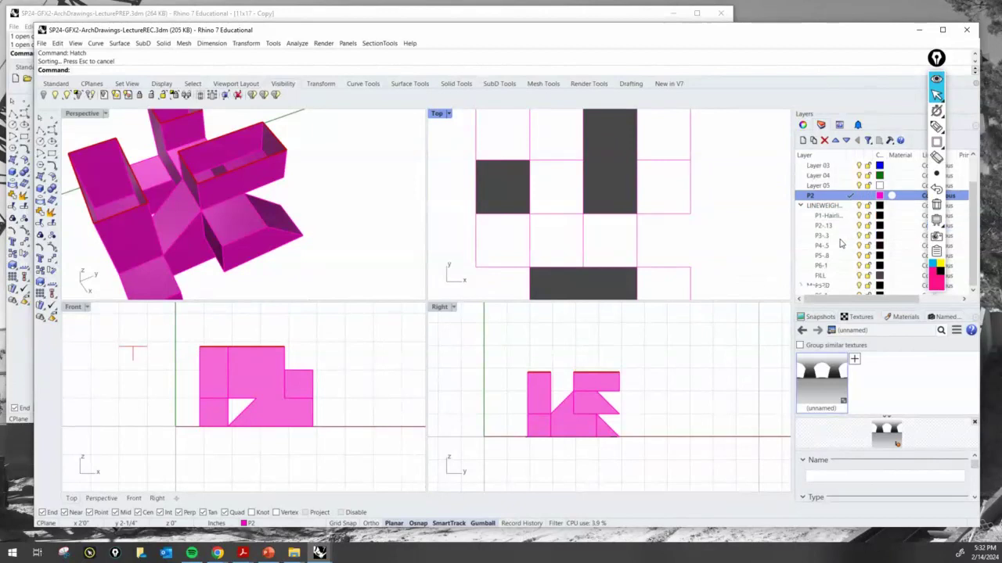
click(859, 276)
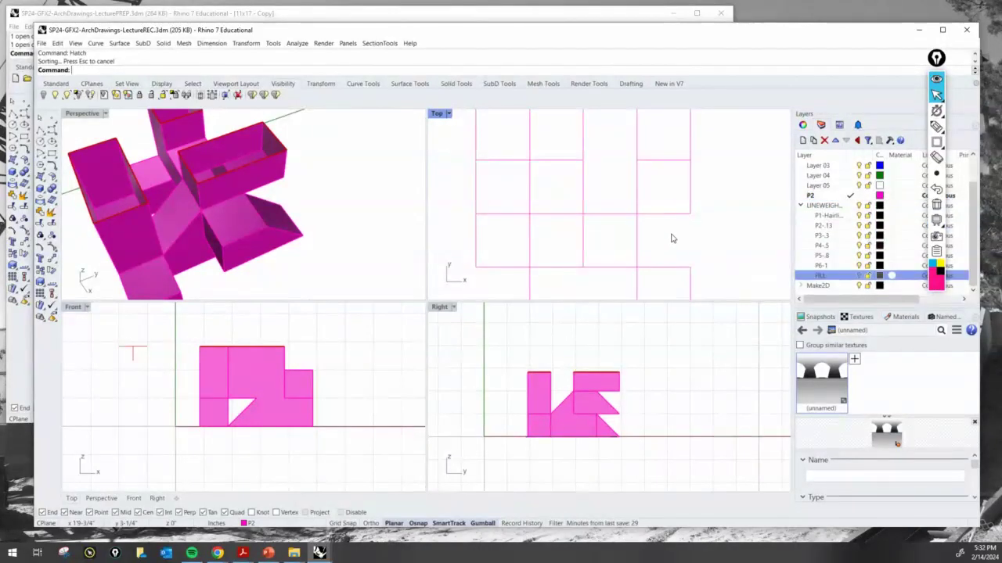
scroll(670, 238, down, 2)
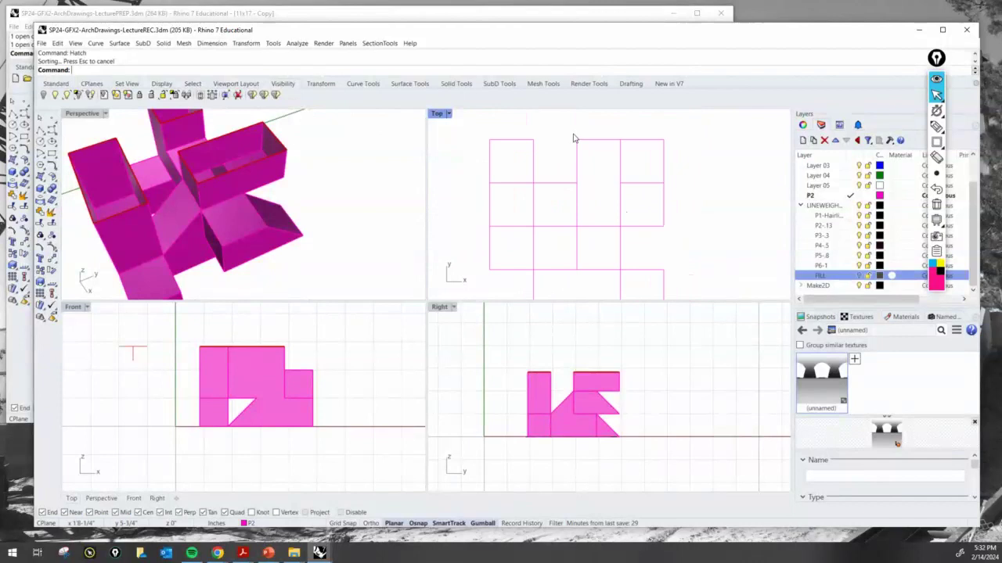
Step: Assign the four outline curves of the tall rectangular cut area in the Top plan to layer P5-.8
drag(573, 138, 627, 236)
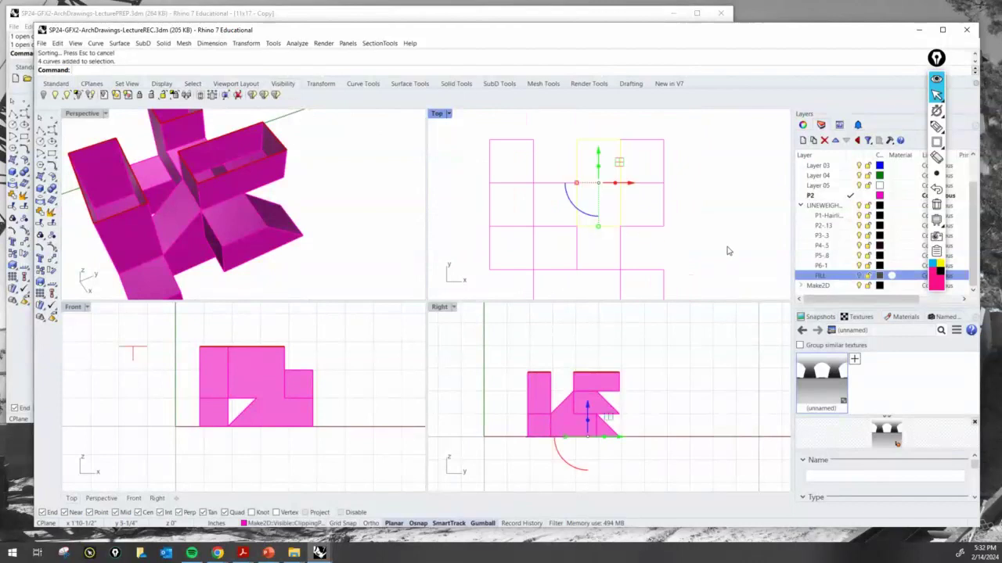
click(319, 523)
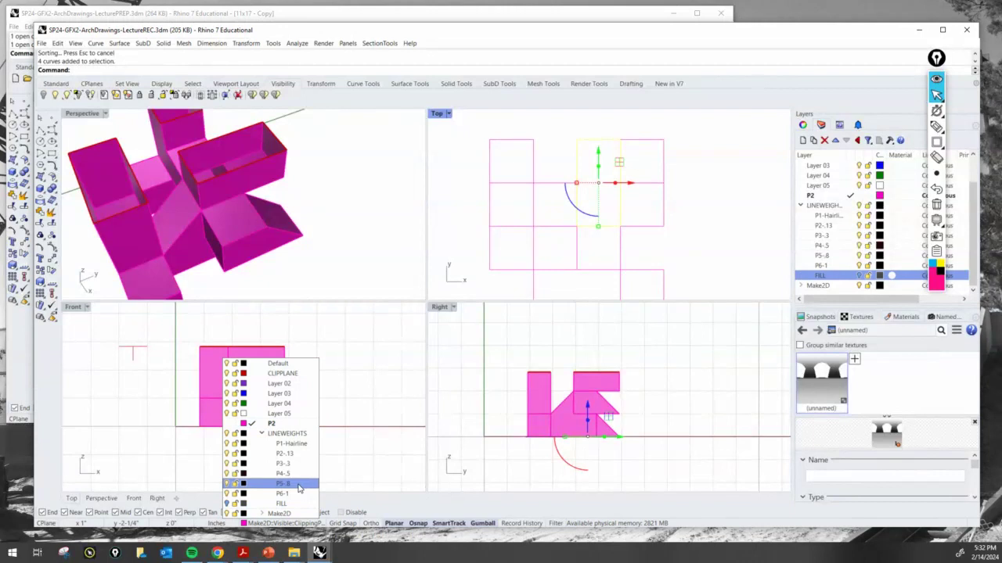
click(294, 486)
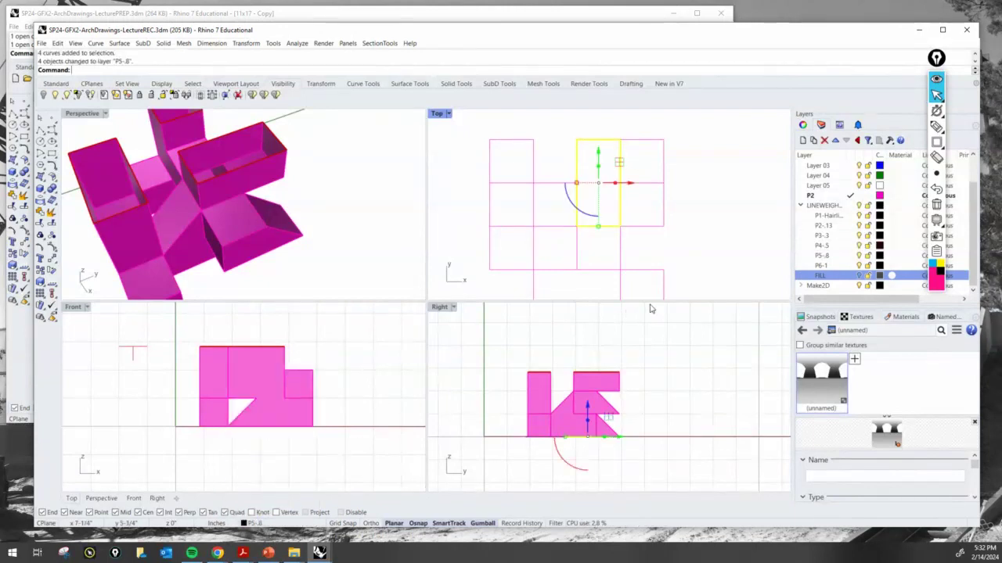
key(Escape)
Step: Assign the outline of the square cut area on the plan's left side to layer P5-.8
scroll(619, 206, up, 2)
scroll(619, 205, down, 3)
right_drag(619, 205, 614, 219)
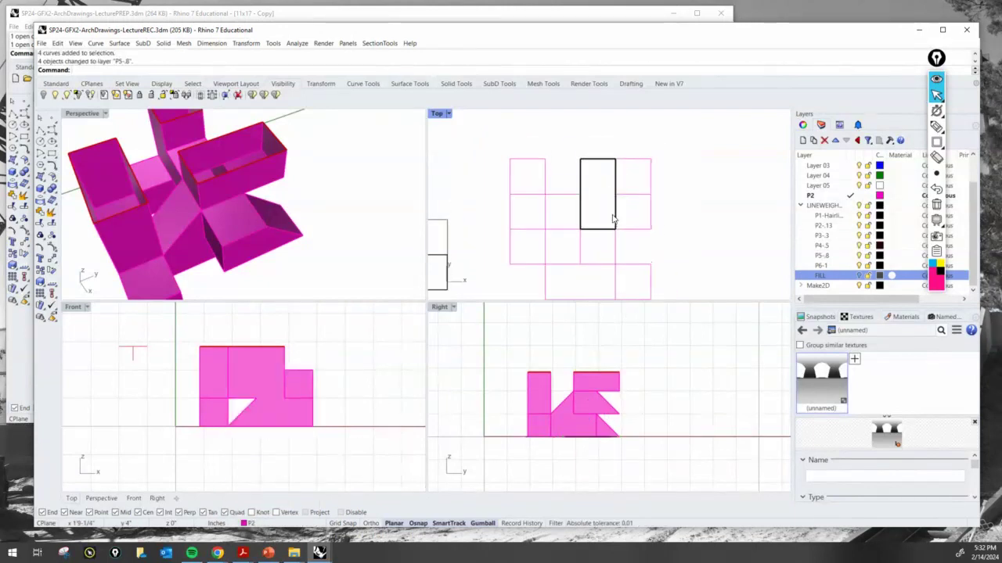
drag(513, 206, 550, 237)
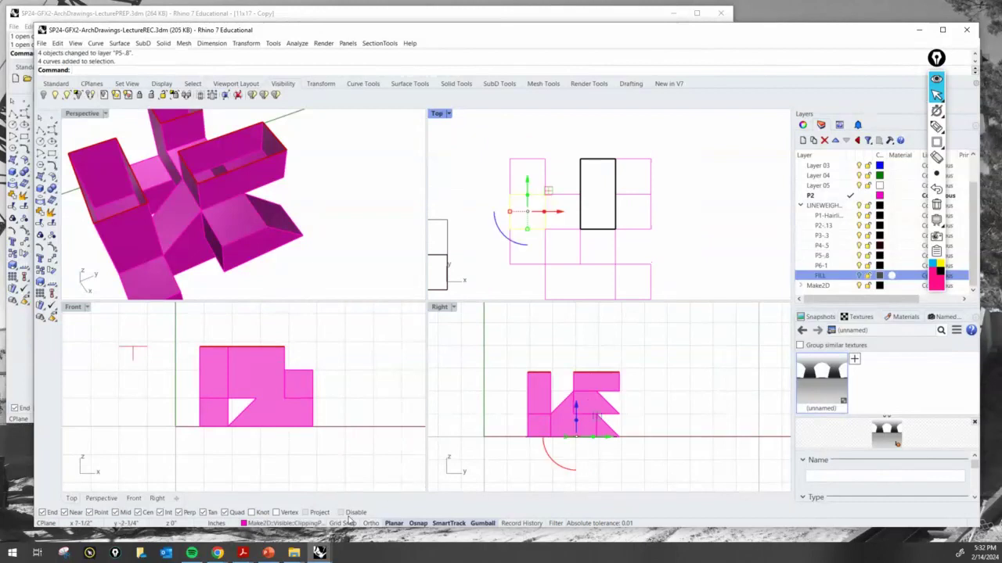
click(313, 527)
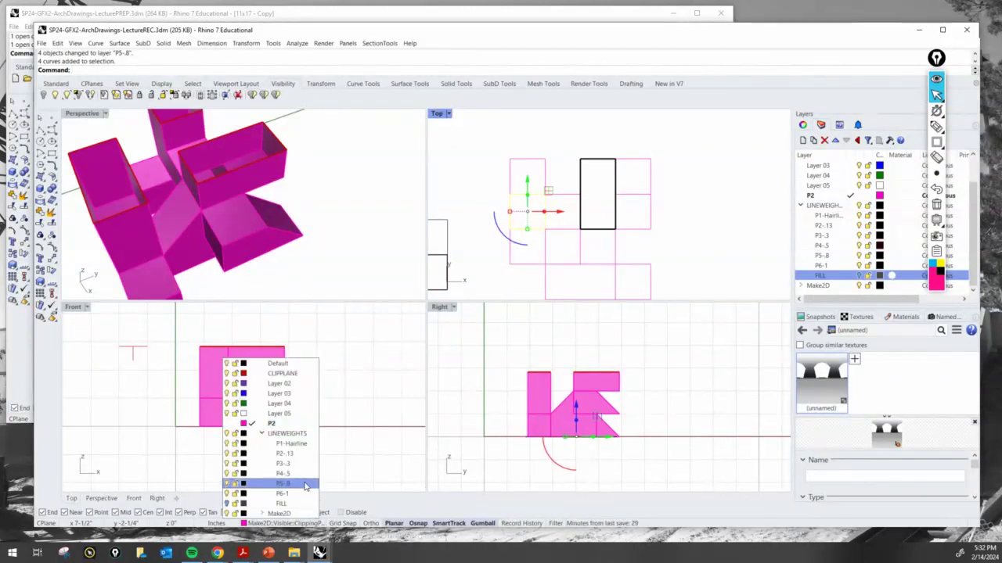
click(274, 484)
Step: Assign the outline of the wide rectangular cut area at the bottom of the plan to layer P5-.8
right_drag(537, 258, 520, 224)
drag(518, 254, 607, 197)
click(306, 528)
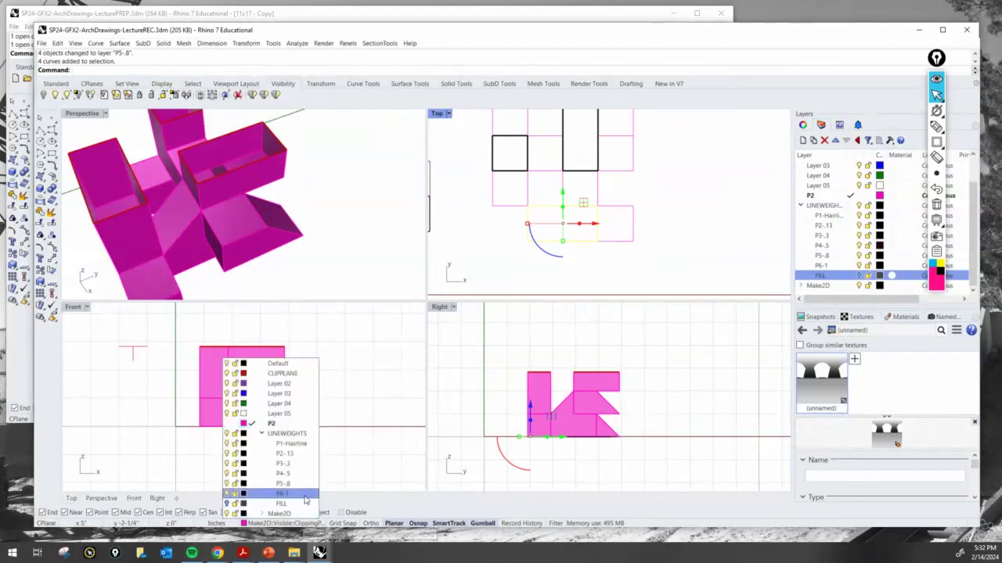
click(298, 484)
key(Escape)
right_drag(677, 186, 685, 226)
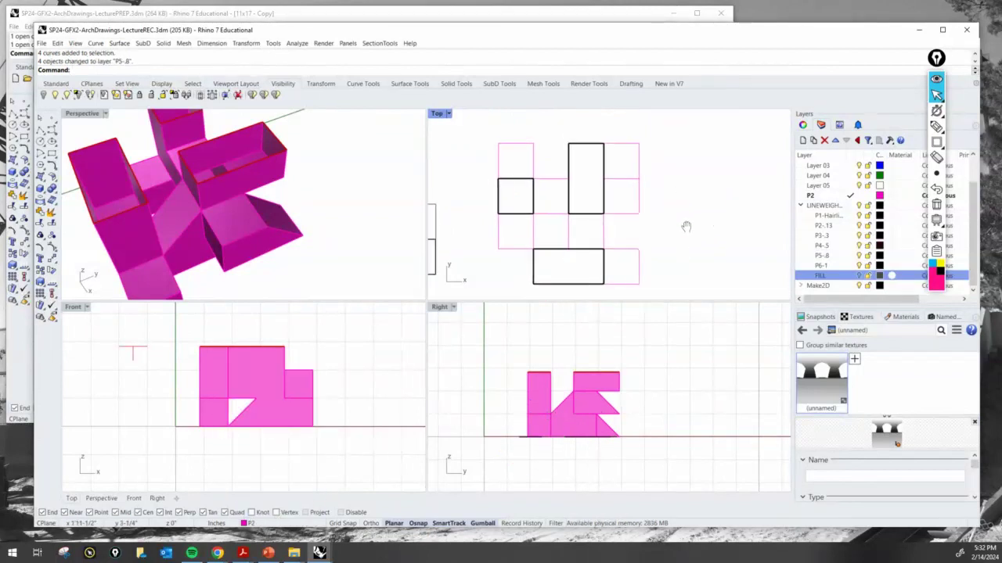
Step: Turn the FILL layer back on and check the cut outlines against their solid fills in the plan
click(859, 279)
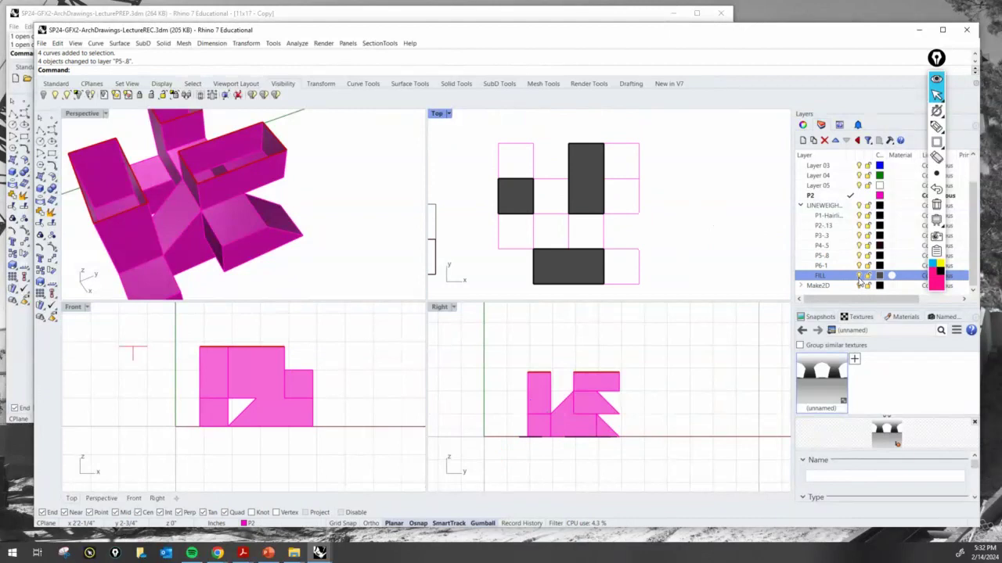
click(858, 278)
click(859, 278)
click(858, 279)
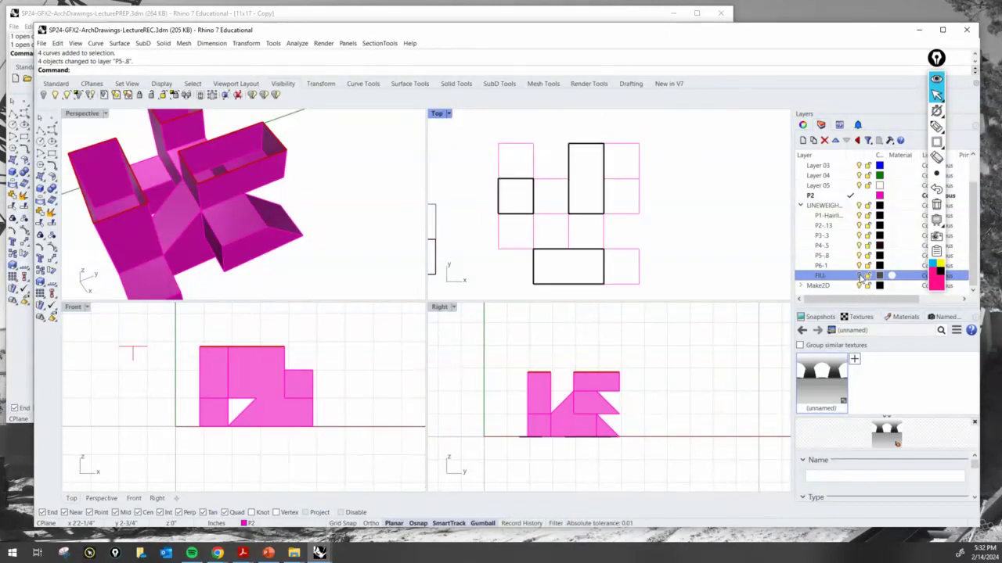
click(858, 279)
scroll(603, 152, up, 5)
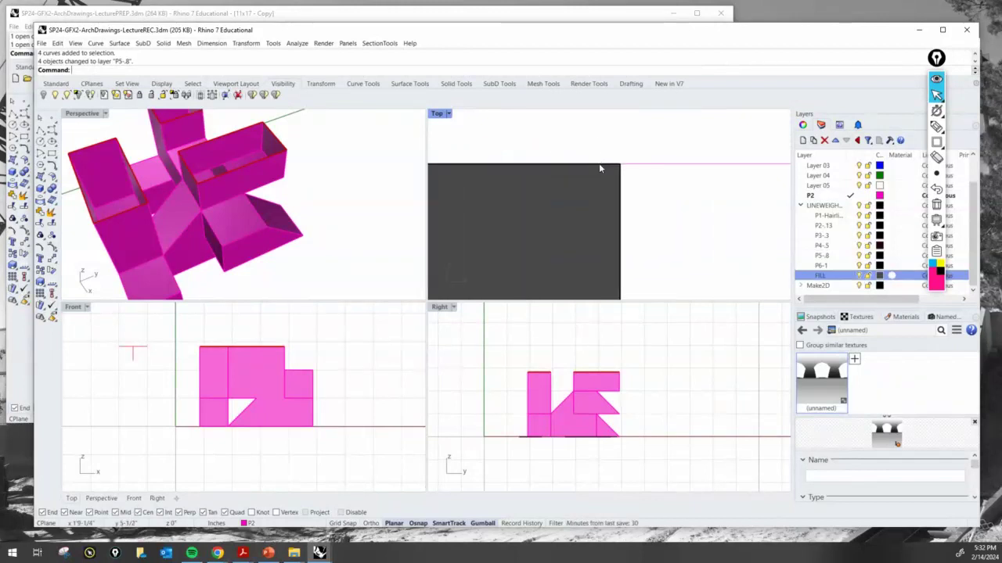
scroll(618, 172, down, 2)
scroll(650, 178, down, 6)
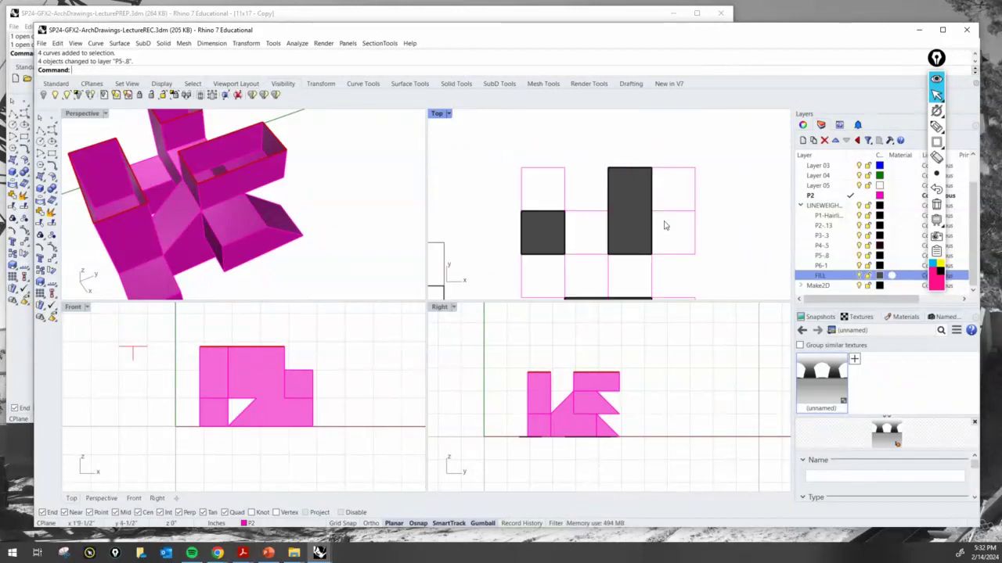
Step: Compare the plan with the model in Perspective and assign the edges of the two squares flanking the tall cut area to layer P4-.5
right_drag(417, 237, 313, 218)
scroll(277, 170, up, 4)
scroll(312, 205, down, 4)
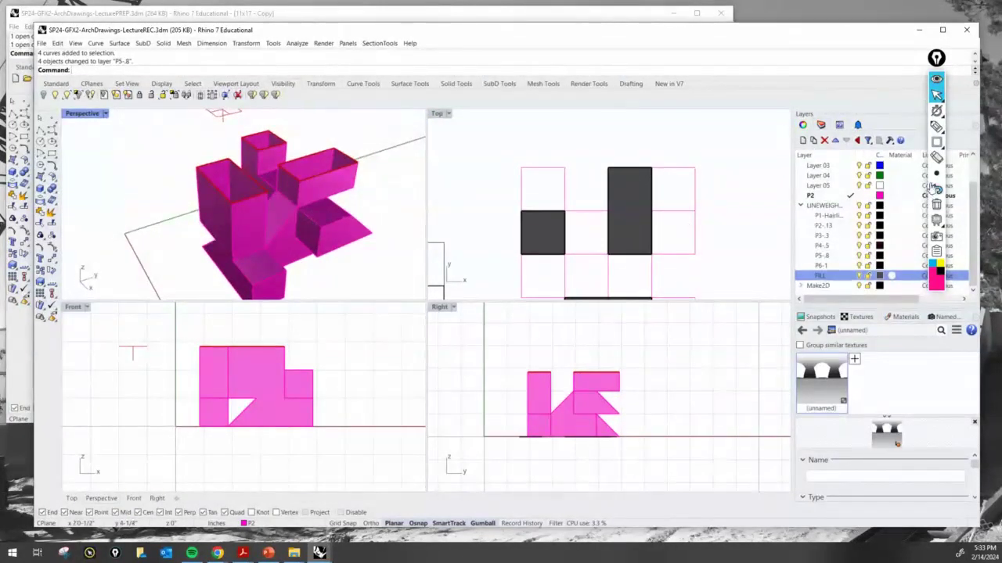
click(937, 124)
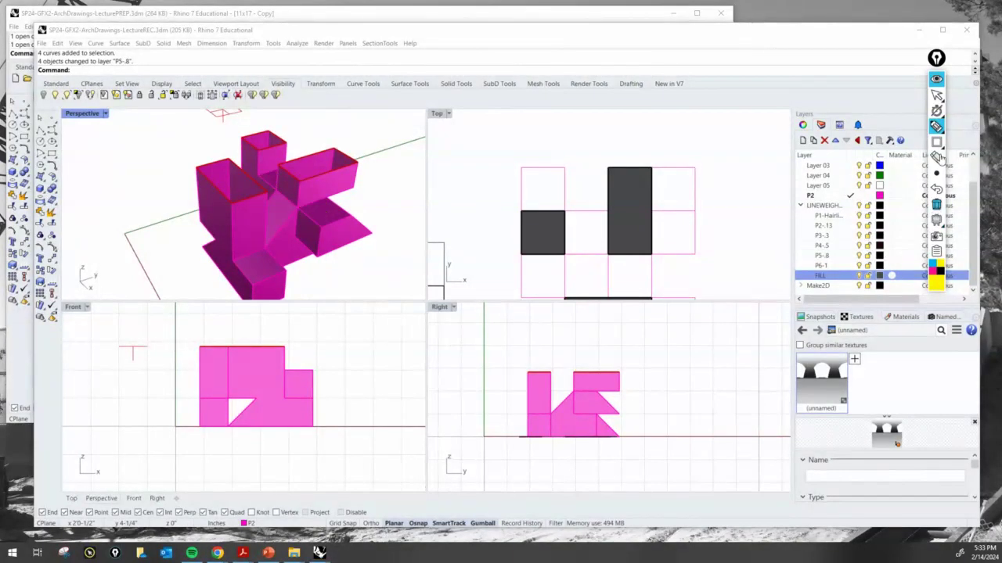
click(937, 95)
right_drag(337, 199, 327, 242)
right_drag(591, 218, 552, 189)
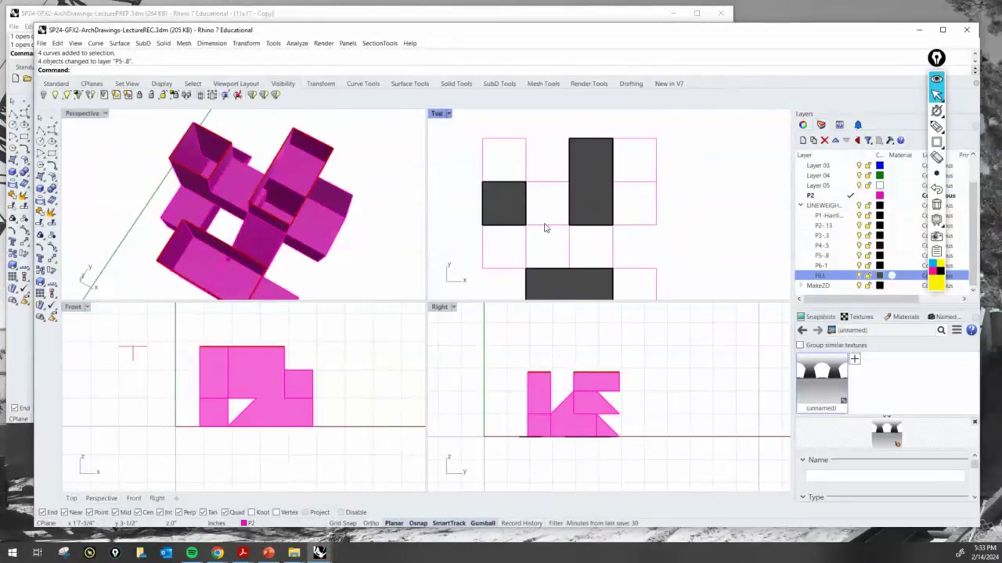
click(546, 226)
click(539, 186)
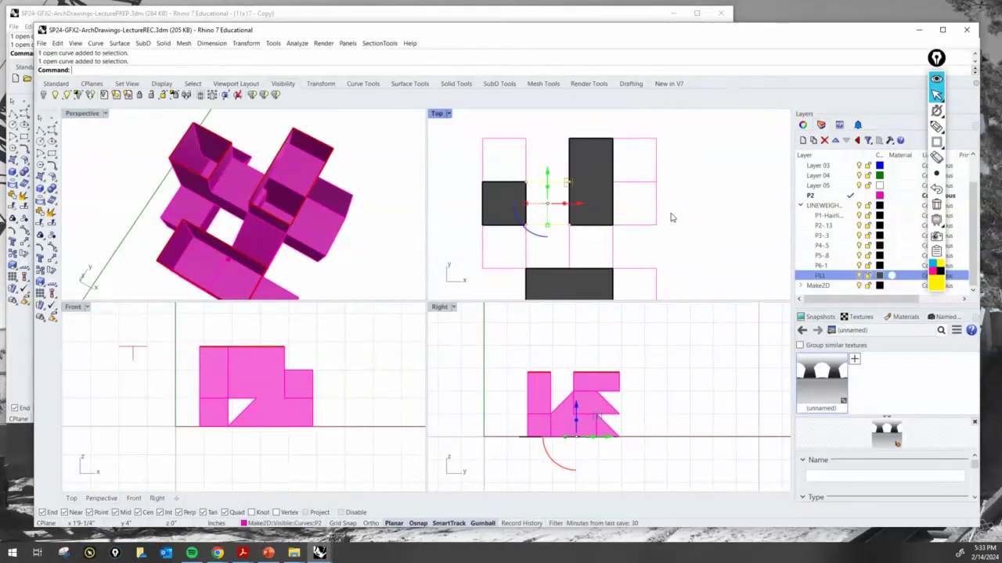
click(645, 225)
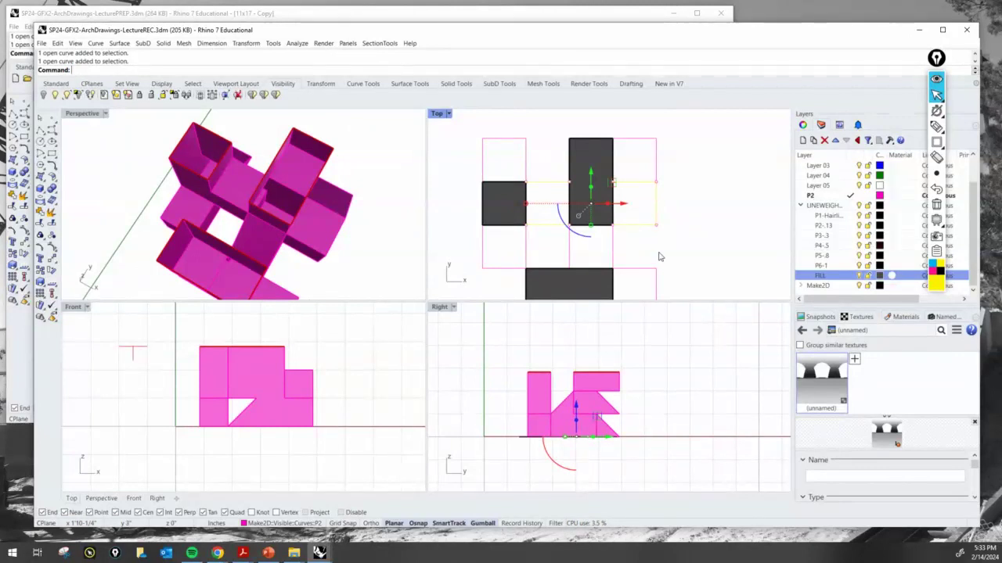
click(301, 525)
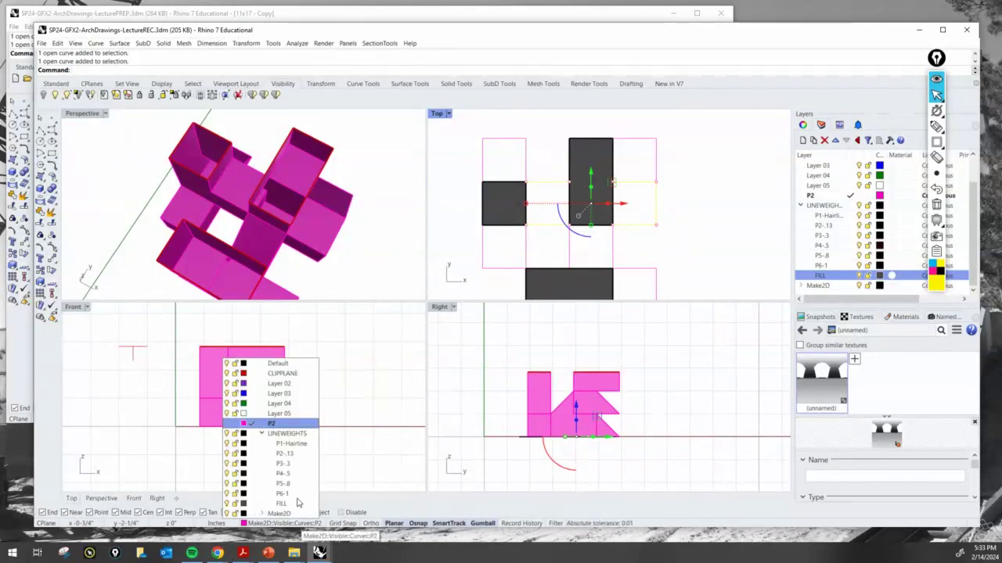
click(294, 475)
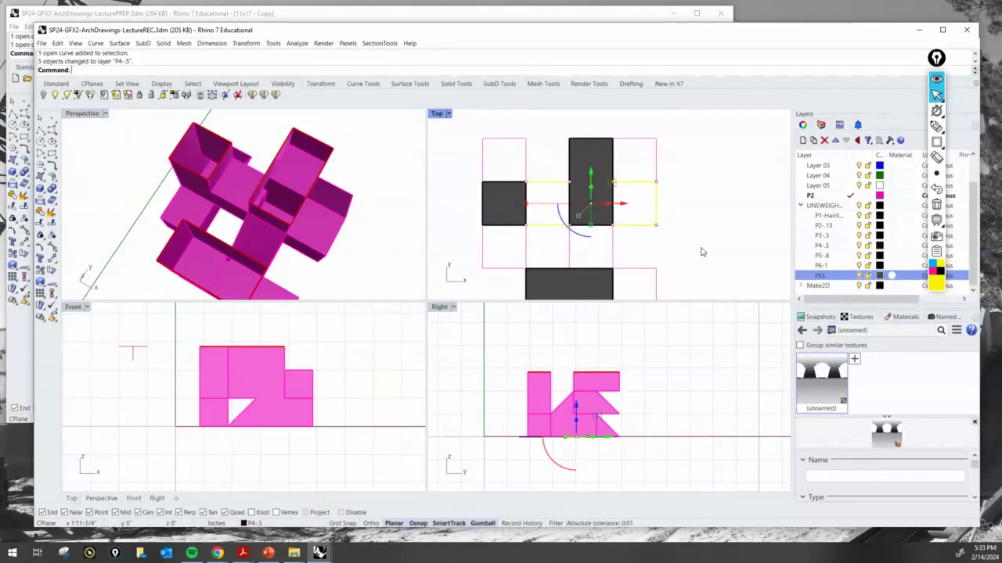
click(699, 252)
Step: Check the sloped volume in Perspective and assign the remaining edges of the plan's upper-right square to layer P3-.3
scroll(618, 227, up, 2)
right_drag(620, 227, 631, 211)
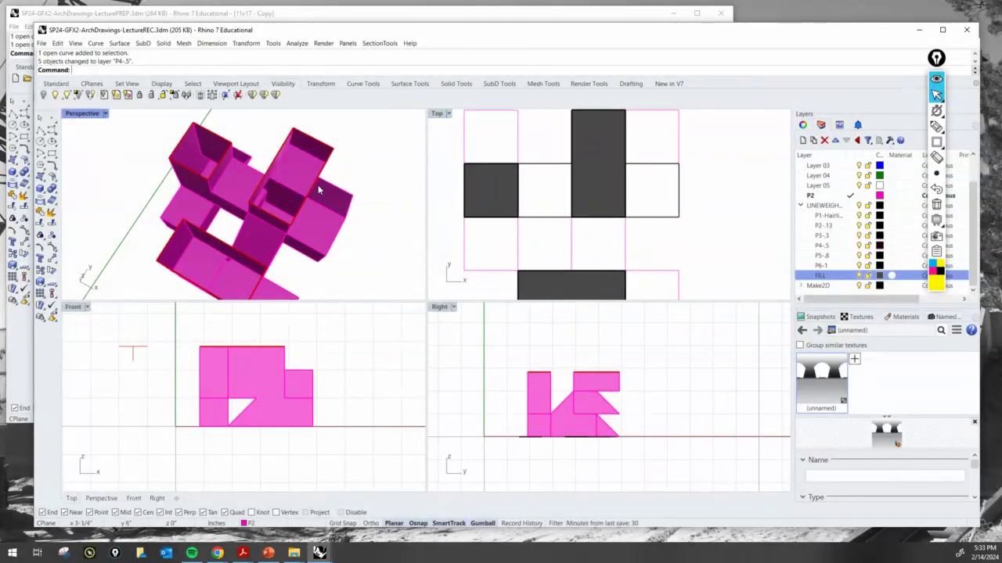
scroll(316, 184, down, 4)
mouse_move(313, 184)
right_down()
mouse_move(239, 152)
mouse_move(188, 162)
mouse_move(162, 144)
mouse_move(117, 152)
mouse_move(242, 149)
mouse_move(235, 141)
mouse_move(225, 158)
mouse_move(235, 168)
right_up()
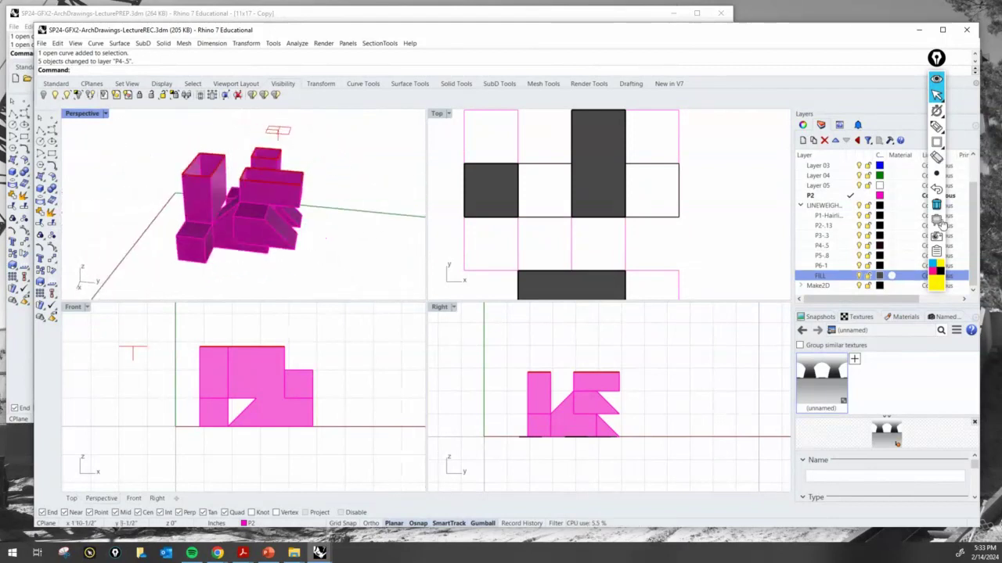
click(935, 127)
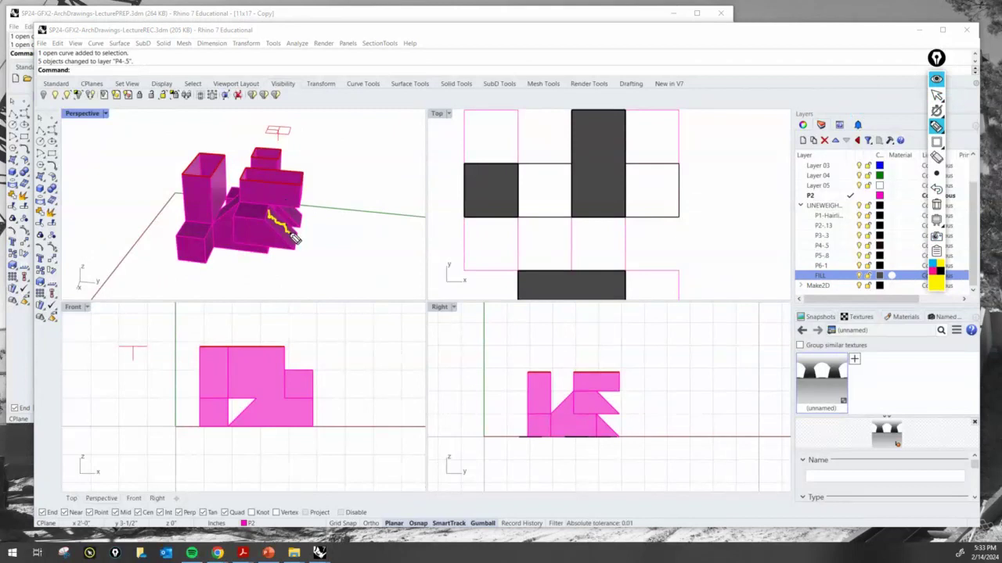
click(937, 94)
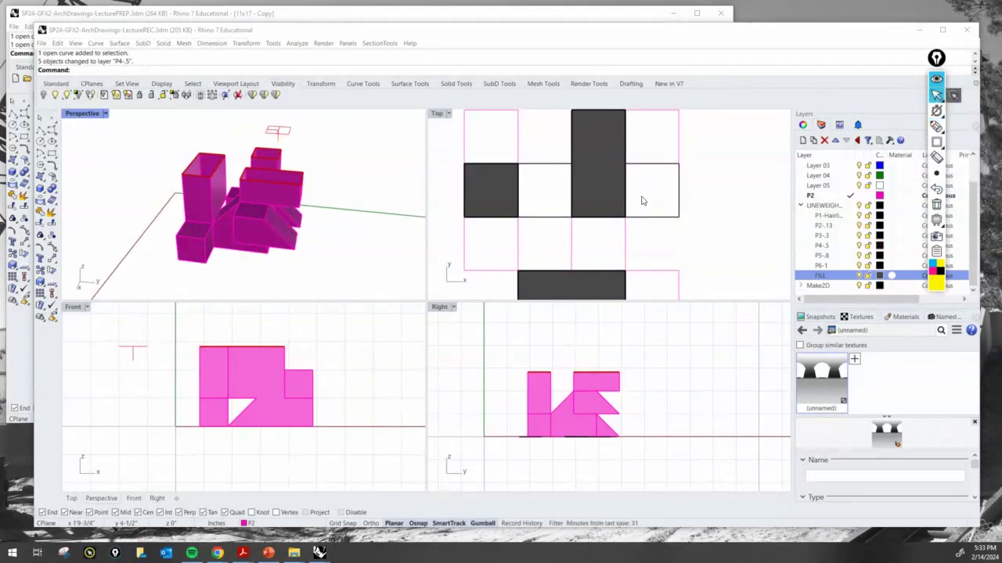
scroll(655, 227, down, 4)
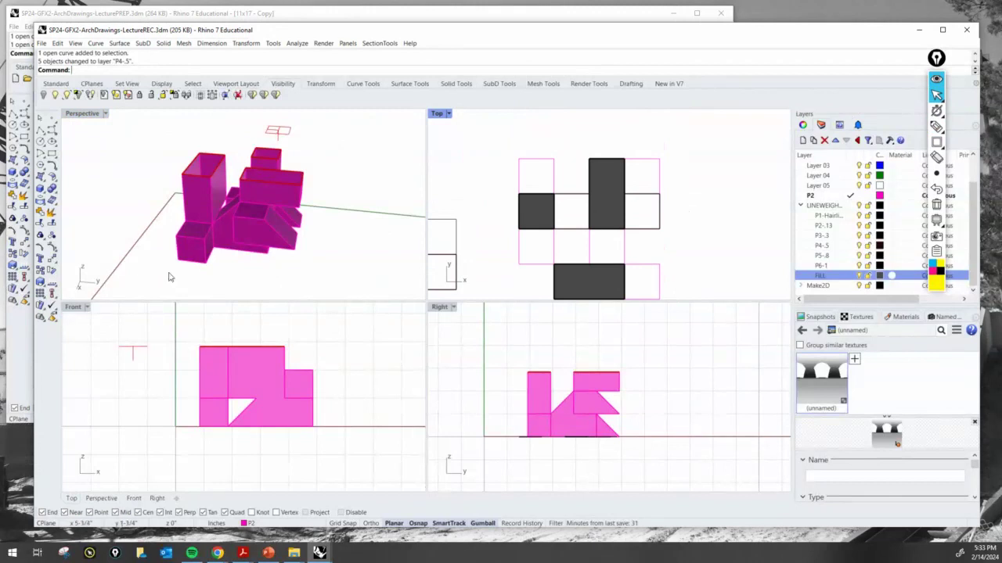
right_drag(169, 277, 316, 280)
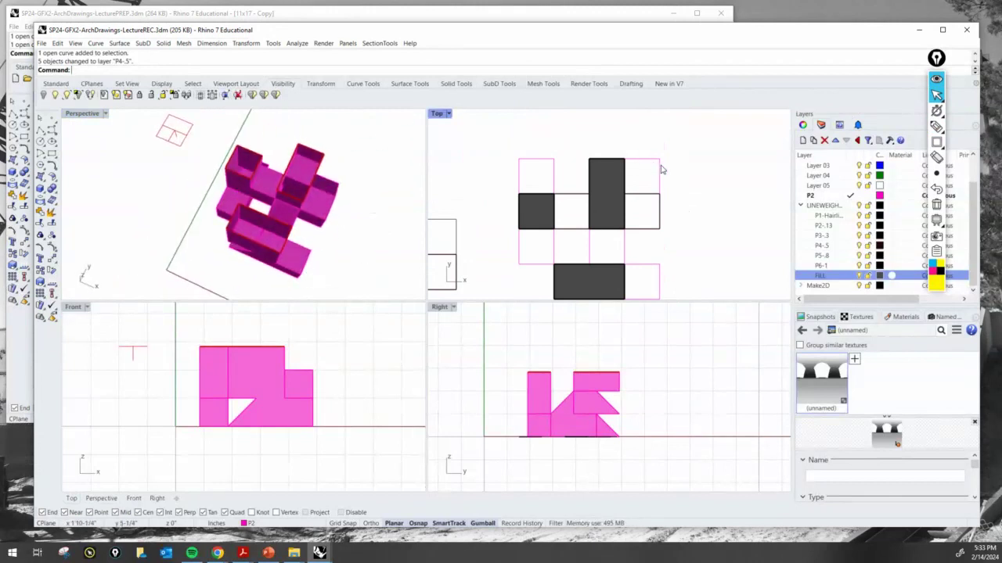
scroll(662, 169, up, 2)
click(652, 226)
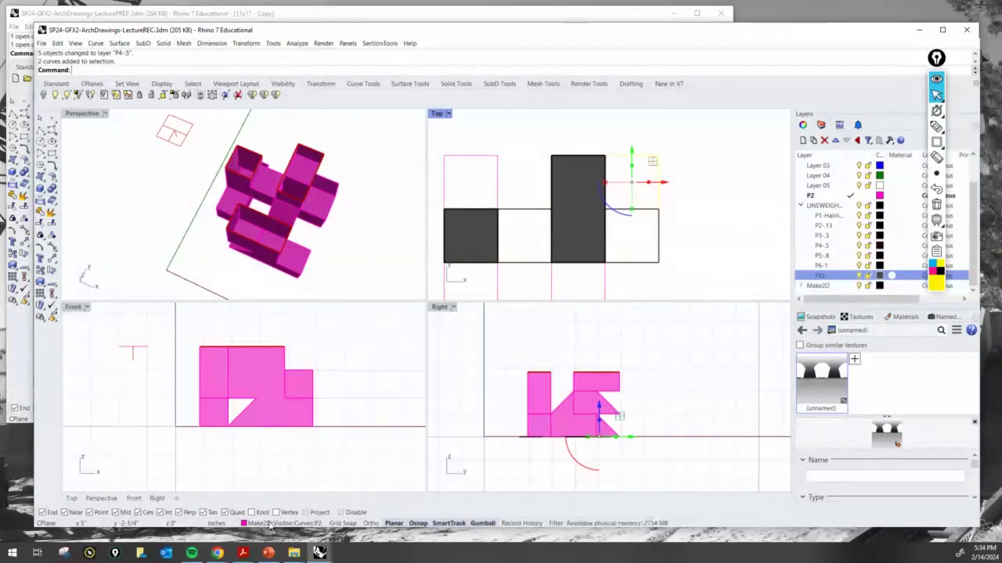
click(270, 522)
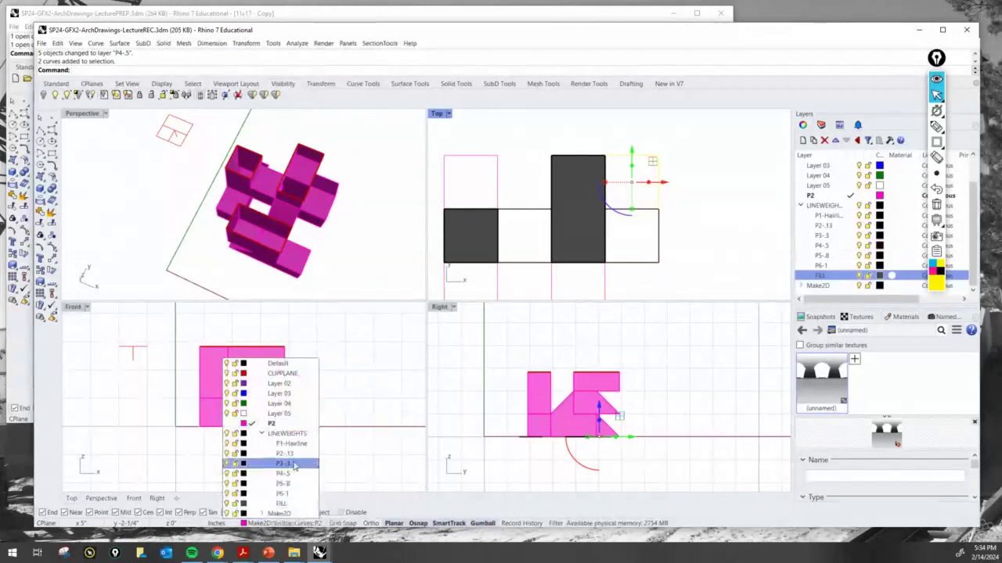
click(295, 466)
click(740, 223)
Step: Examine the sloped surfaces below the cut volumes in Perspective to compare their depth
right_drag(515, 208, 571, 191)
right_drag(279, 196, 251, 201)
scroll(251, 202, up, 2)
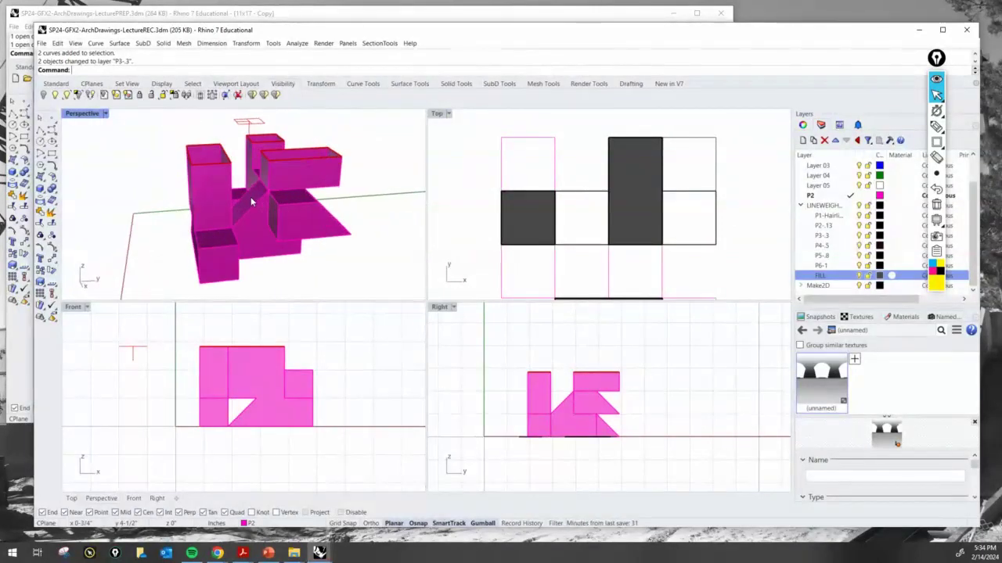
click(251, 197)
click(282, 221)
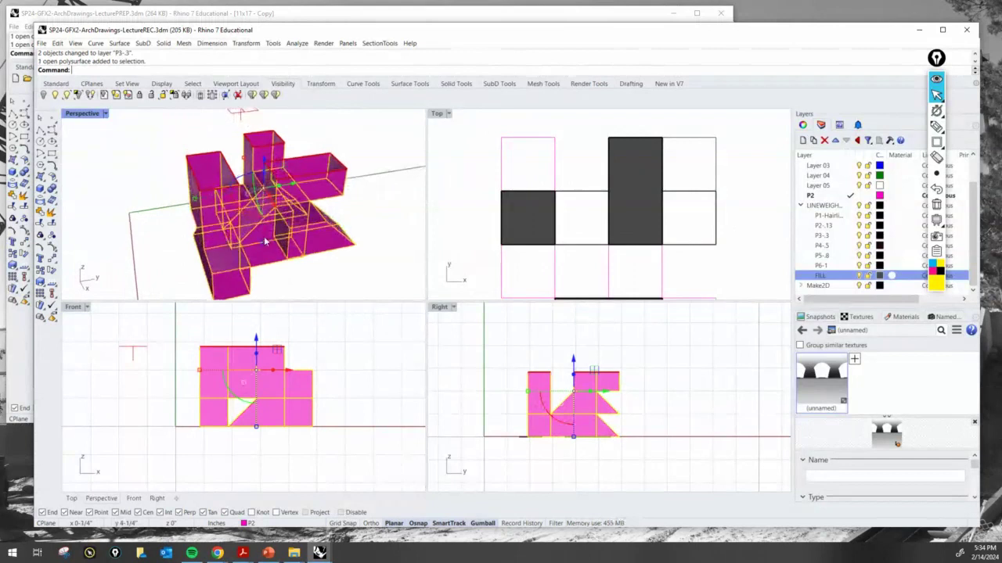
key(Escape)
click(252, 216)
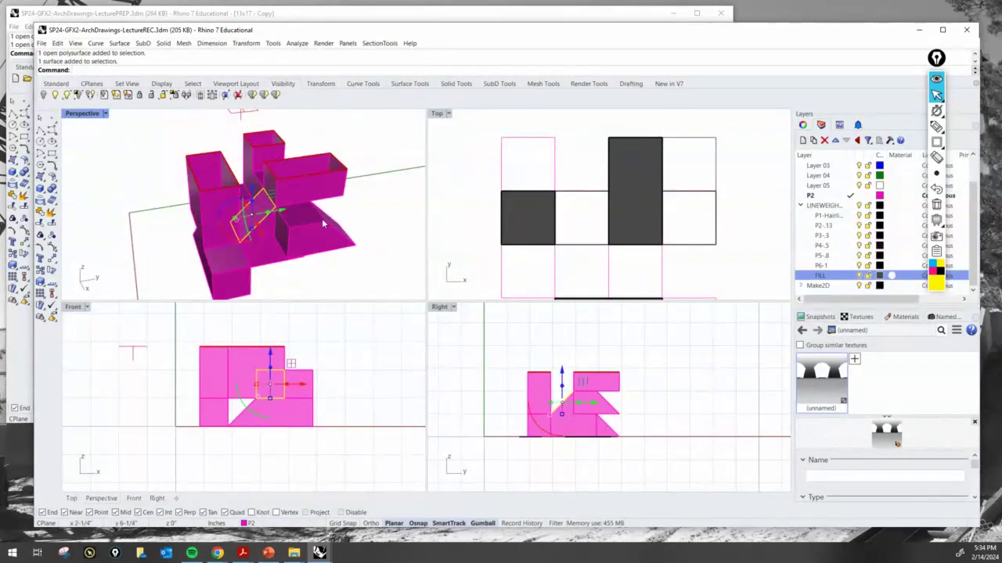
right_drag(321, 218, 276, 227)
click(276, 227)
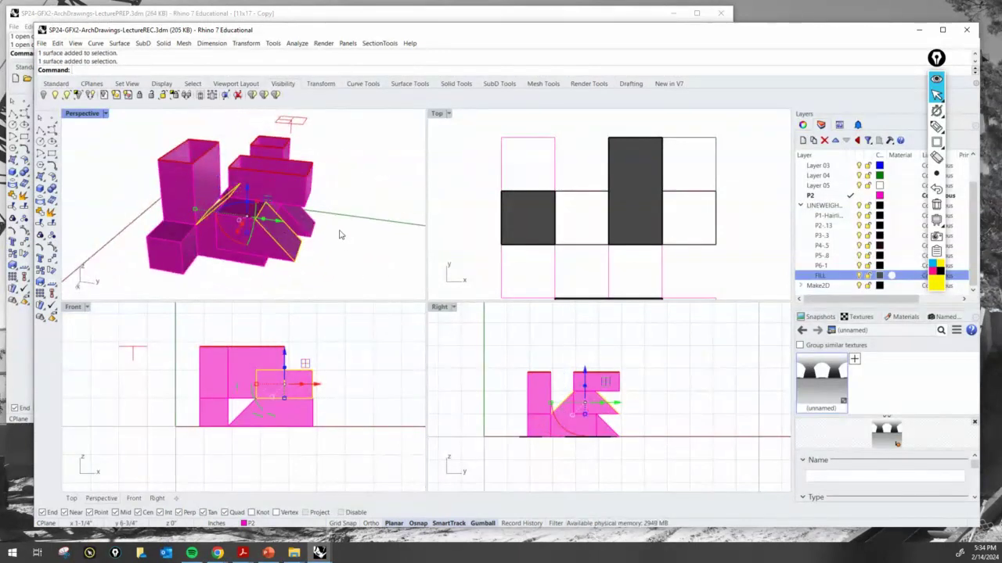
right_drag(350, 226, 359, 245)
key(Escape)
Step: Assign the two vertical lines between the tall cut area and the bottom cut area in the plan to layer P3-.3
scroll(537, 226, down, 4)
right_drag(600, 253, 591, 233)
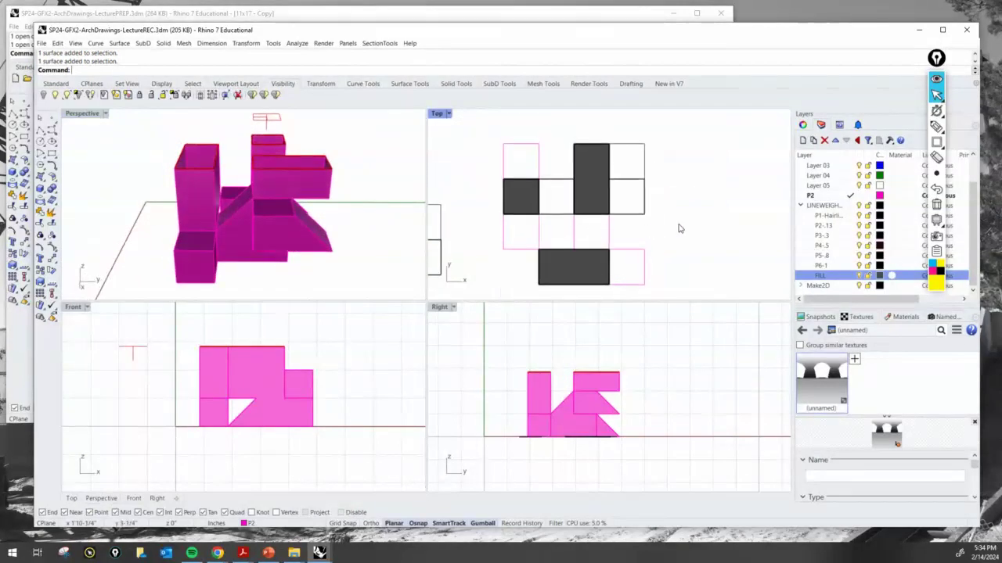
scroll(641, 237, up, 2)
drag(546, 233, 547, 233)
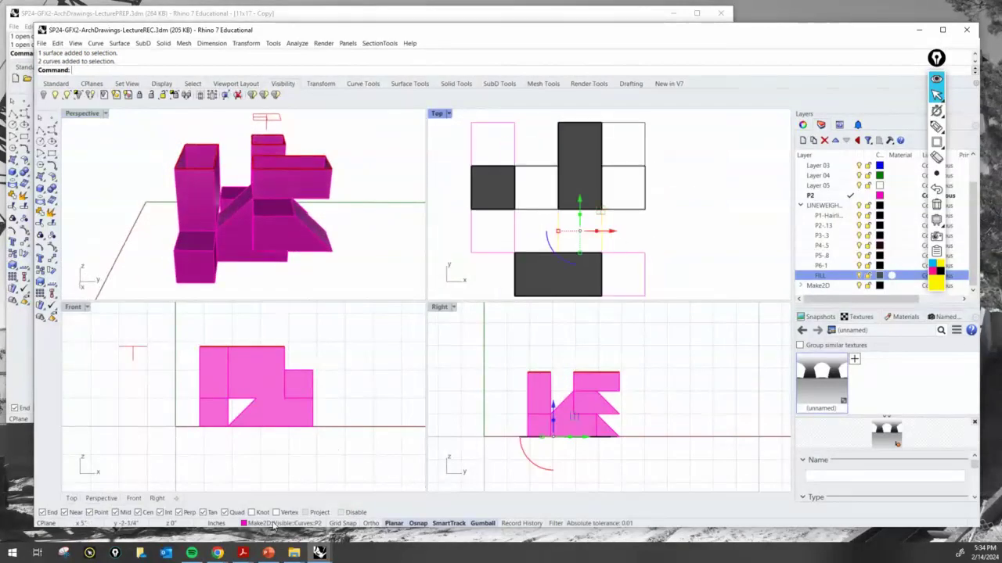
click(273, 527)
click(279, 463)
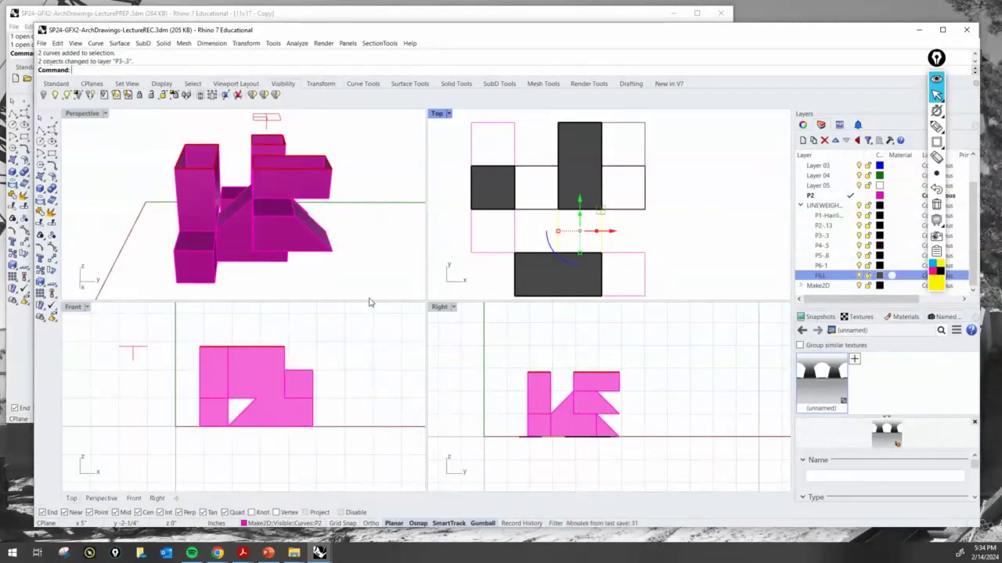
click(387, 279)
right_drag(150, 186, 224, 227)
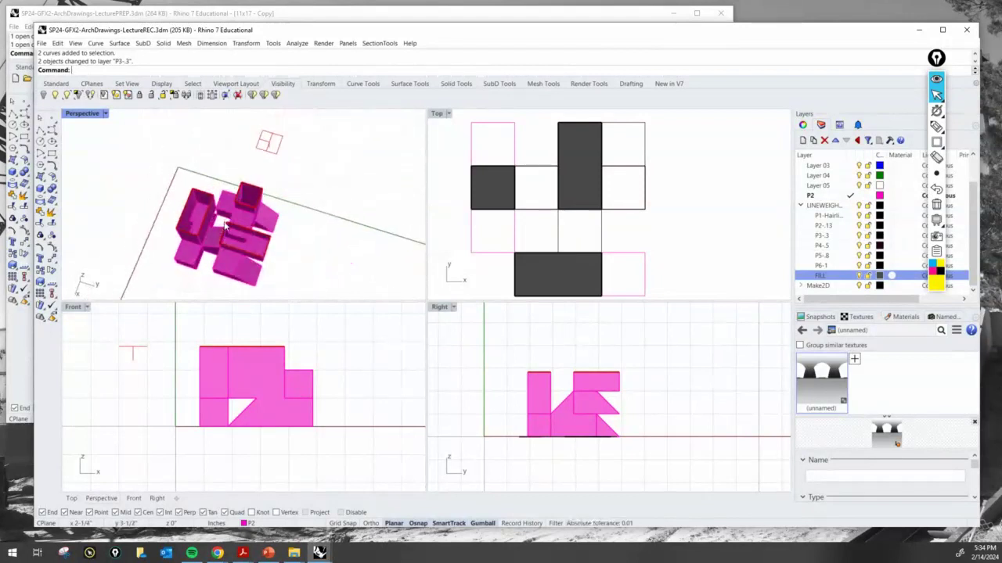
Step: Pick out the three low surfaces in Perspective that lie farthest below the cut
scroll(165, 270, up, 3)
click(165, 263)
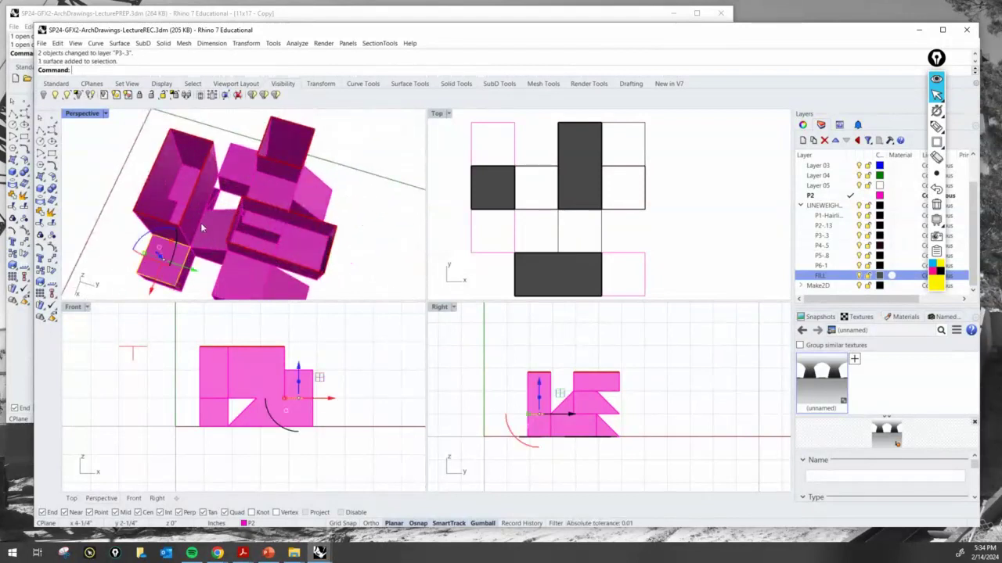
shift+click(238, 166)
shift+click(309, 200)
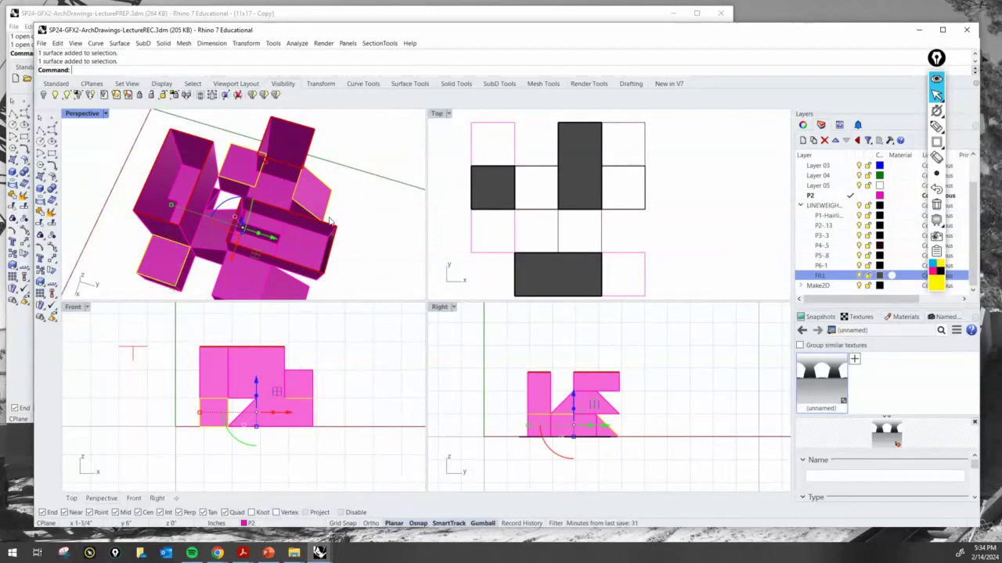
click(372, 260)
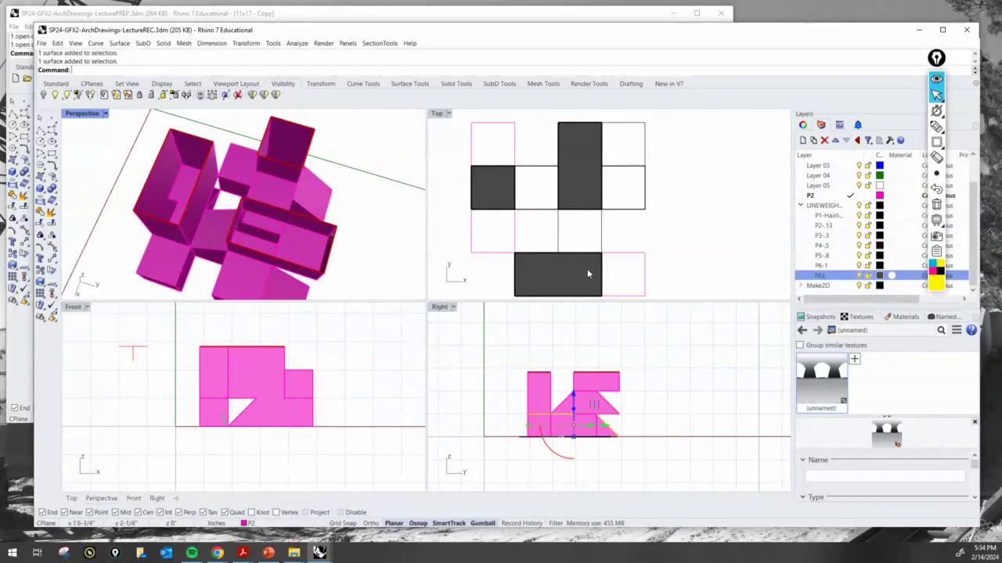
Step: Assign the remaining magenta edges of the plan's upper-left, lower-left and lower-right squares to layer P2-.13
right_drag(637, 223, 634, 209)
drag(651, 281, 625, 235)
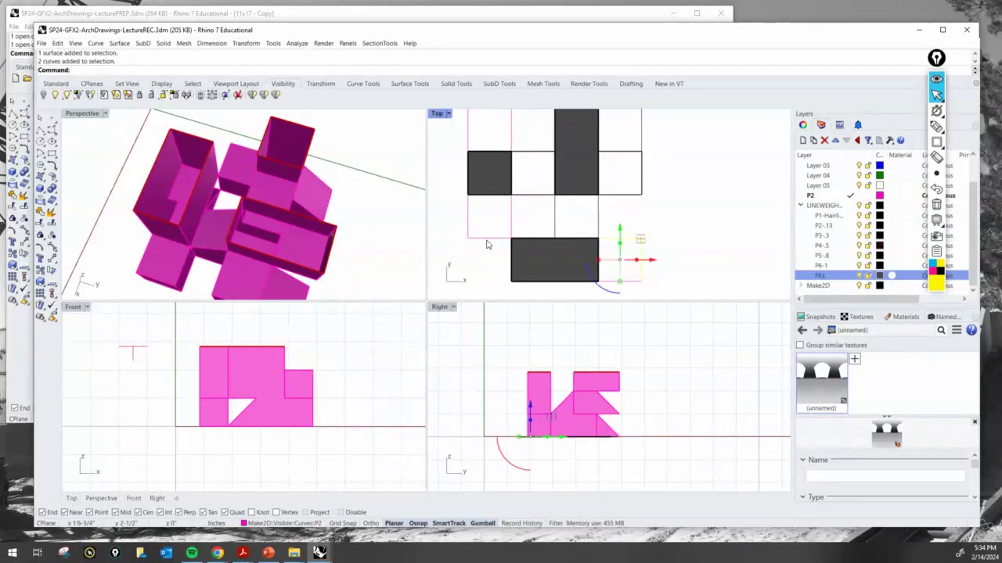
shift+click(477, 238)
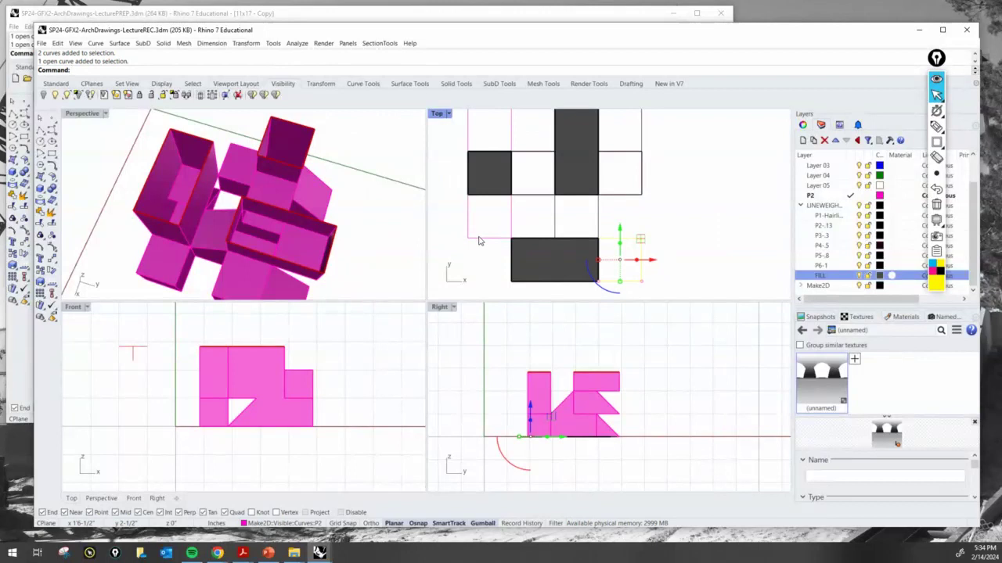
shift+click(479, 238)
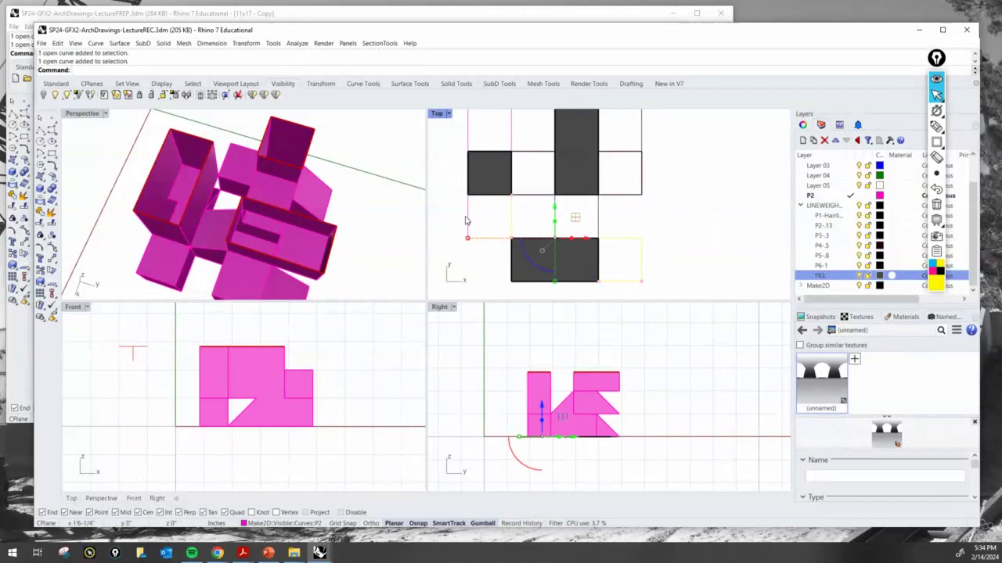
scroll(490, 218, down, 2)
right_drag(506, 155, 503, 209)
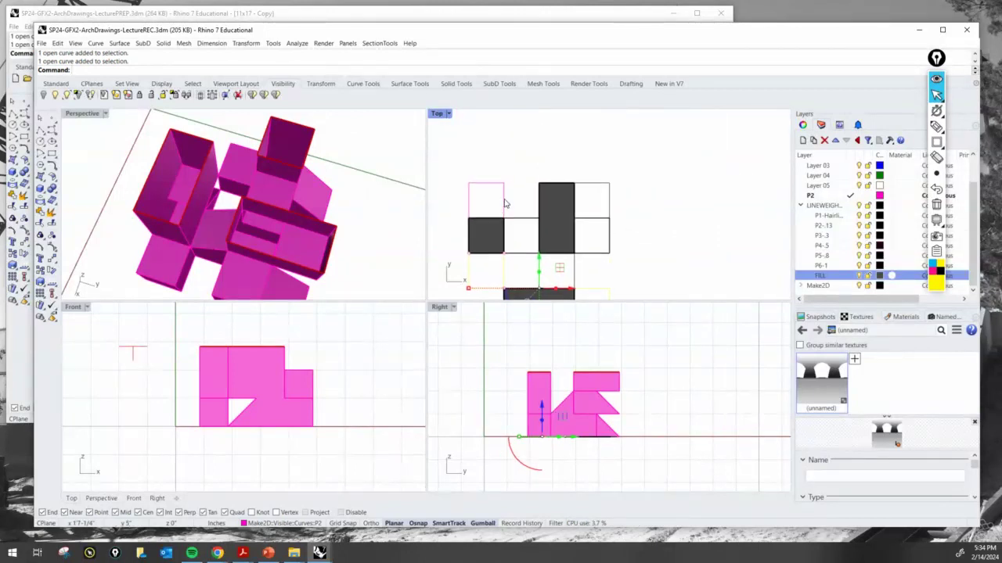
shift+click(505, 203)
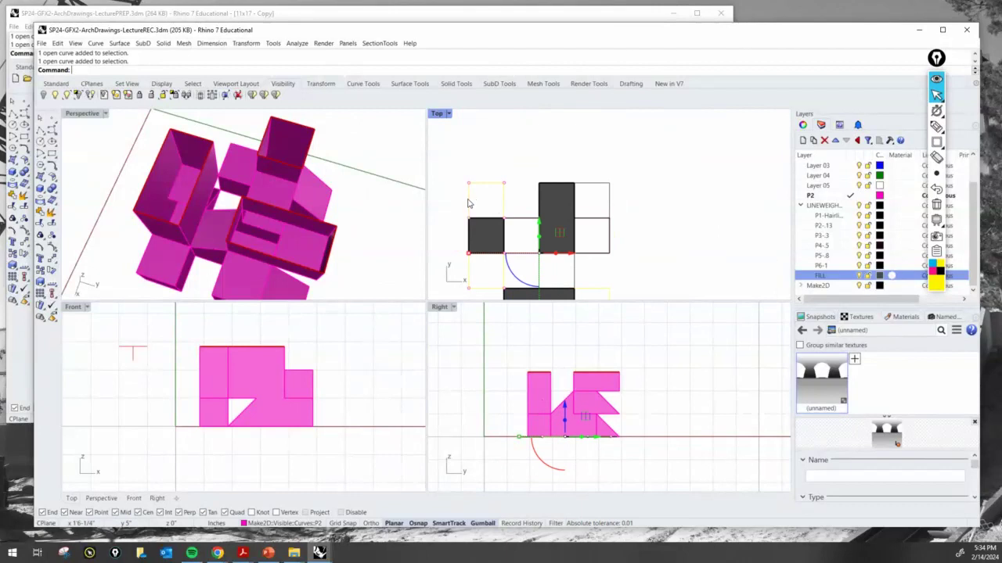
click(289, 523)
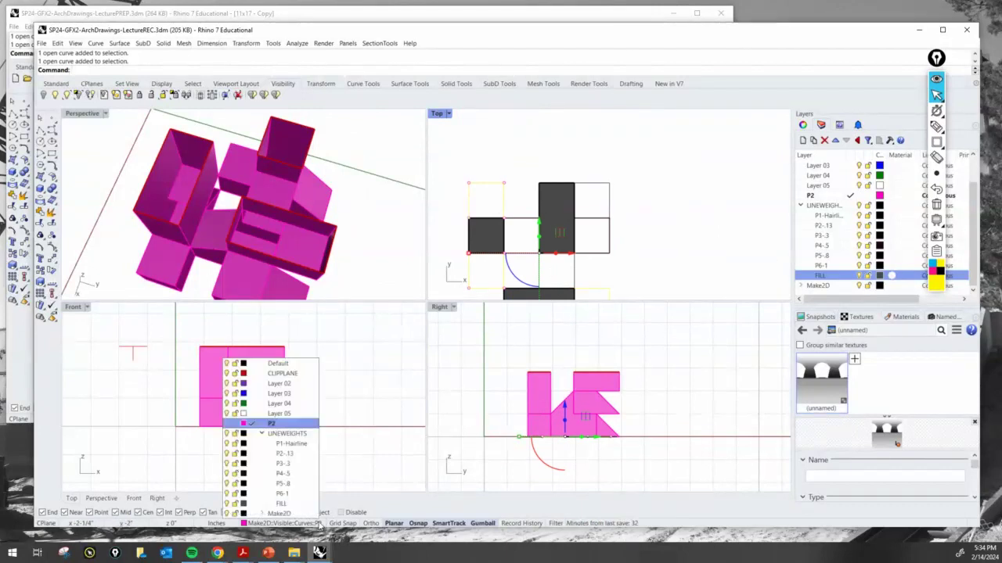
click(284, 454)
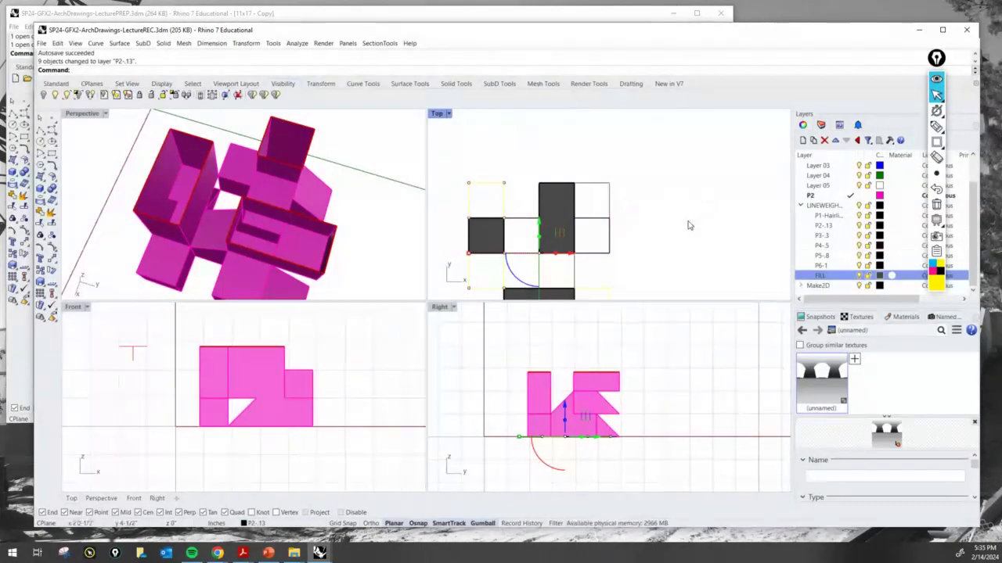
right_drag(686, 224, 687, 190)
click(631, 243)
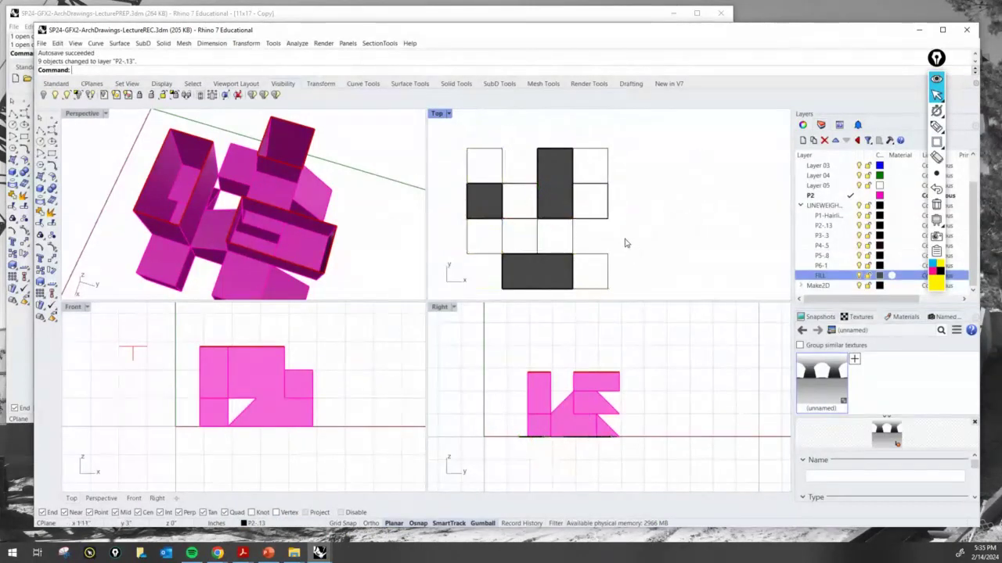
Step: Check the layers of the plan's upper-right square and the two vertical lines above the bottom cut area against the model
scroll(608, 174, up, 2)
click(607, 178)
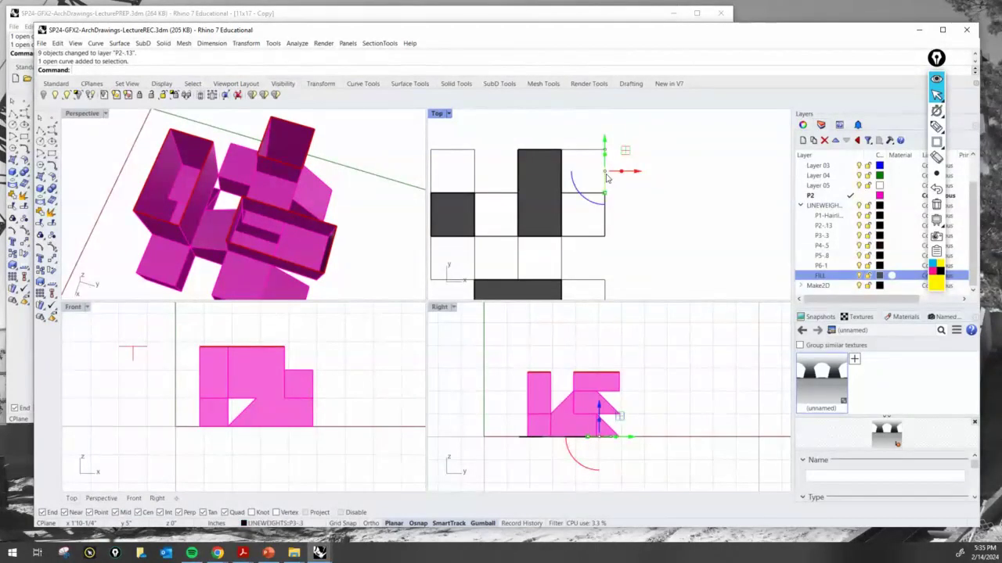
drag(604, 172, 562, 260)
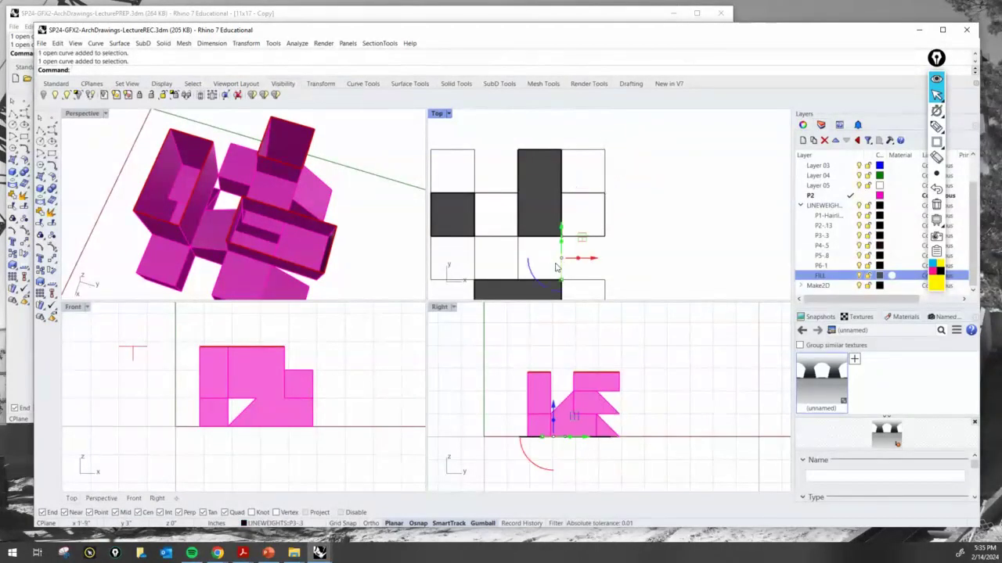
click(517, 256)
right_drag(583, 248, 612, 210)
right_drag(298, 237, 332, 191)
right_drag(539, 218, 545, 232)
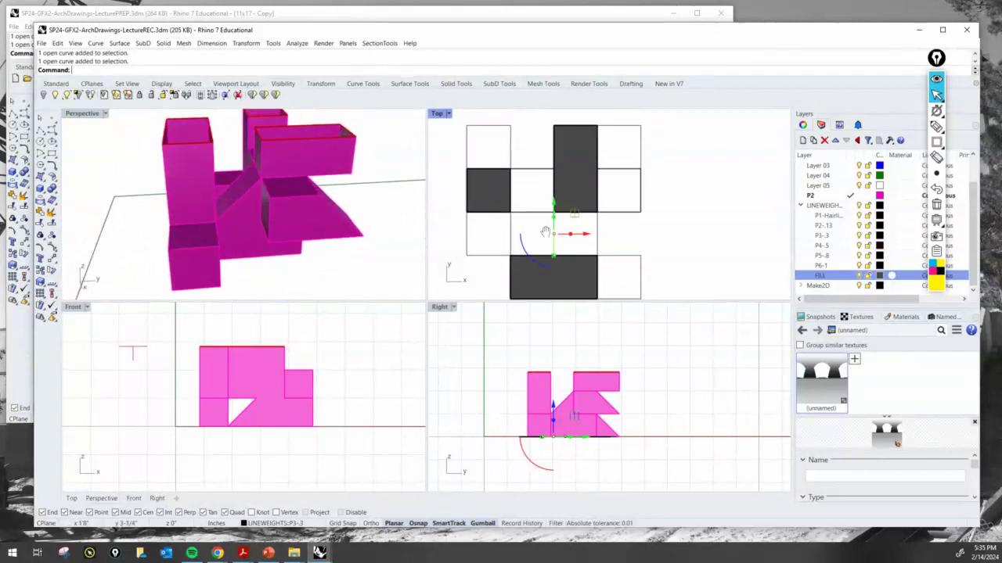
click(655, 246)
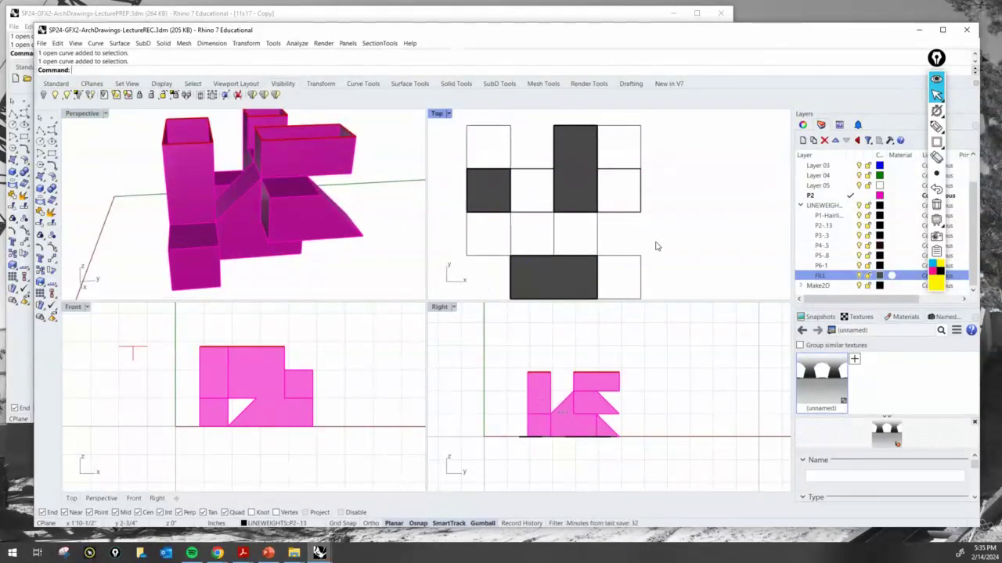
Step: Check the layer of the lower-right square's outer edge and review the line hierarchy across the whole plan
right_drag(656, 223, 636, 207)
scroll(621, 257, up, 5)
click(622, 249)
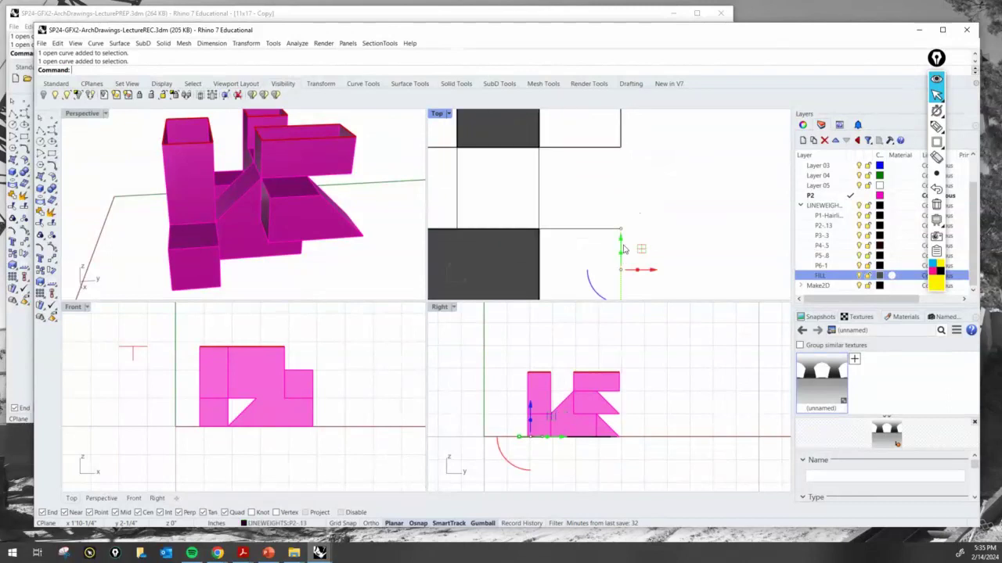
click(686, 188)
scroll(686, 190, down, 6)
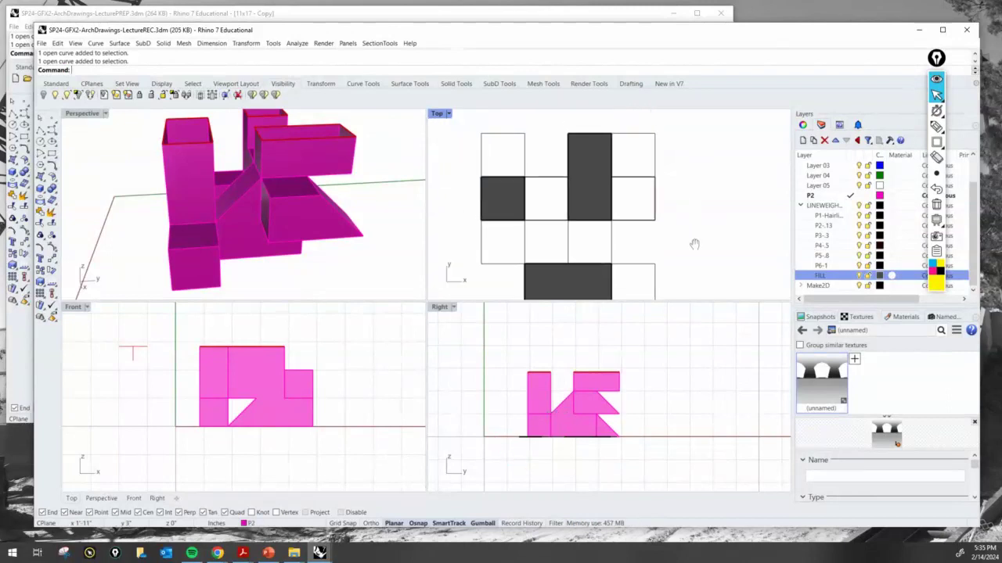
scroll(673, 214, down, 3)
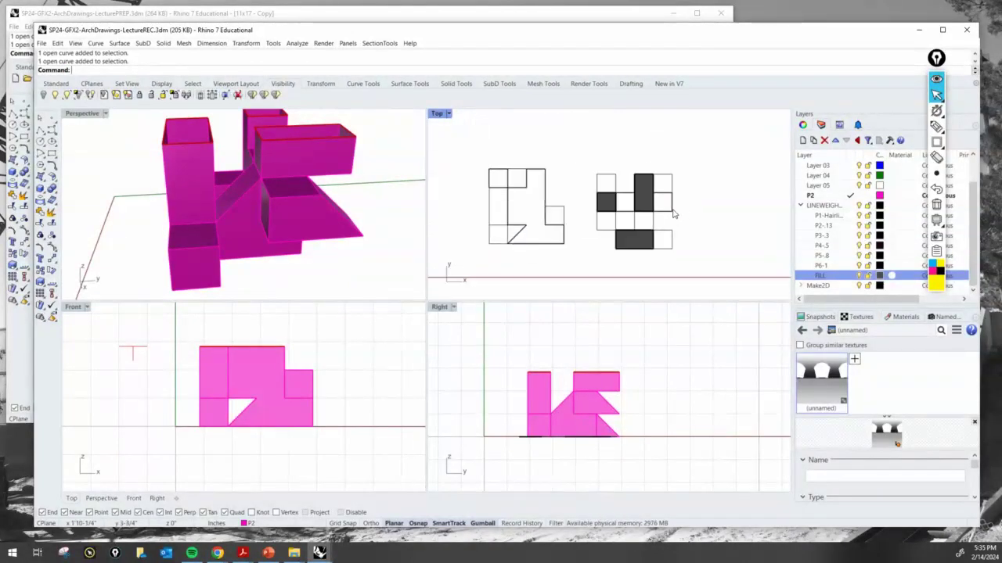
right_drag(680, 217, 653, 209)
scroll(652, 208, up, 3)
scroll(634, 207, down, 2)
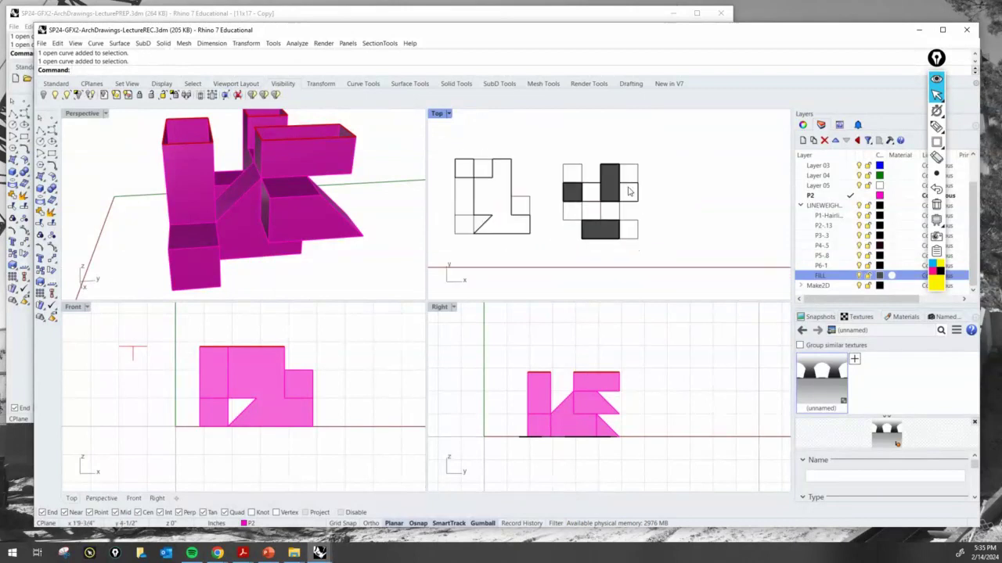
scroll(570, 223, down, 2)
scroll(579, 219, up, 3)
mouse_move(594, 242)
right_down()
mouse_move(599, 219)
mouse_move(616, 204)
right_up()
scroll(604, 220, up, 2)
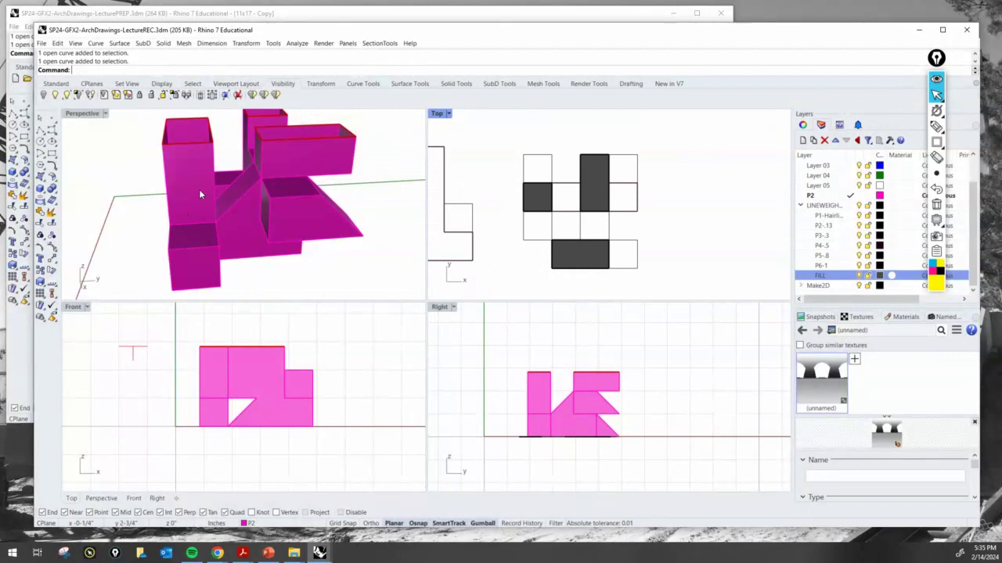
Step: Disable the horizontal clipping plane in Perspective and inspect the volumes above the cut
scroll(259, 161, down, 4)
scroll(259, 160, up, 5)
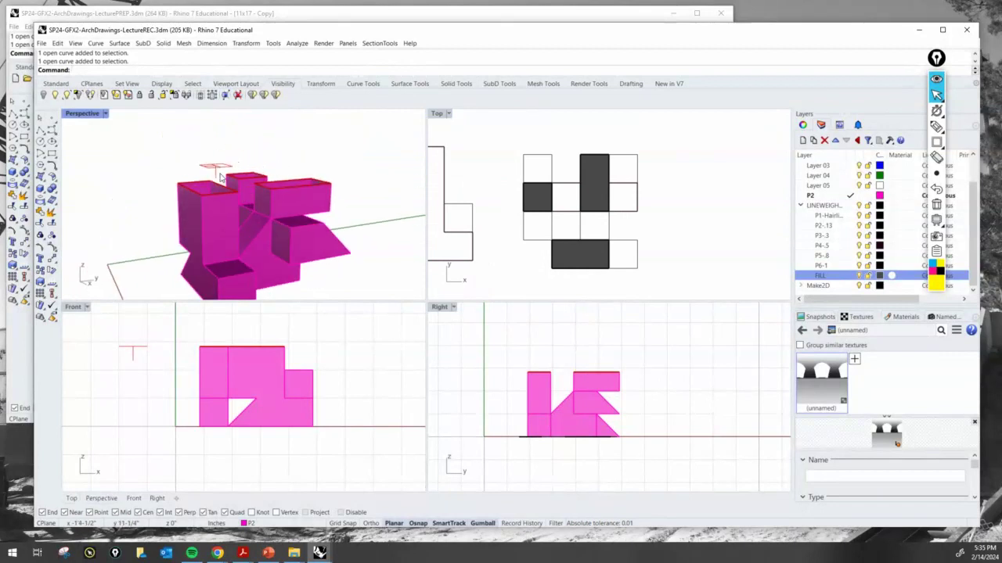
click(216, 169)
right_drag(219, 171, 228, 239)
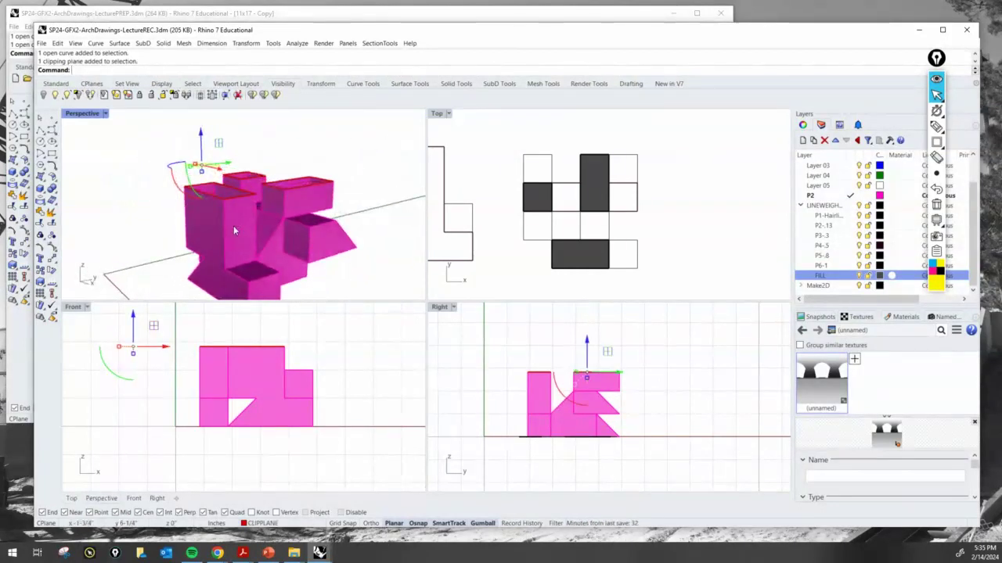
click(238, 94)
right_drag(258, 172, 306, 163)
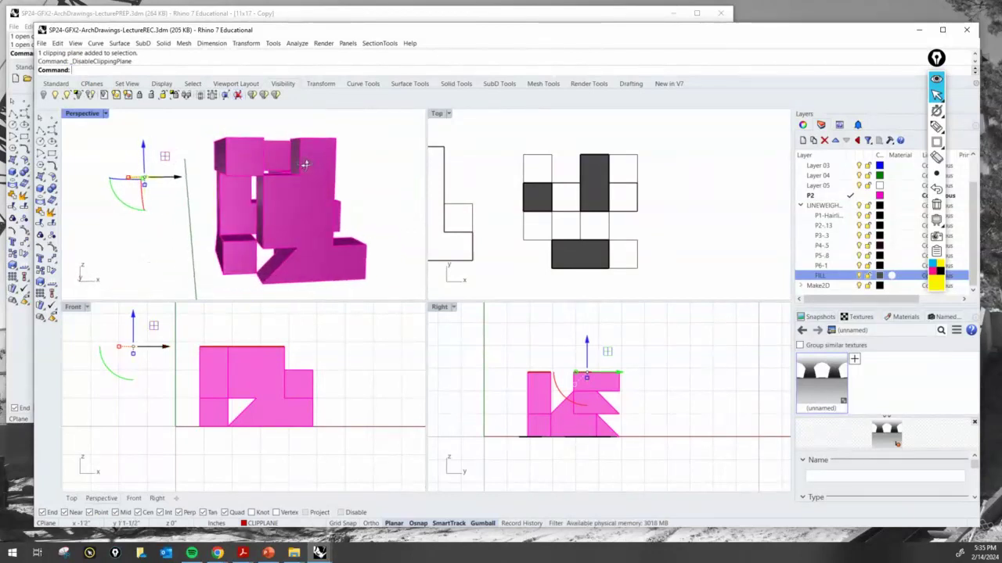
scroll(288, 335, up, 3)
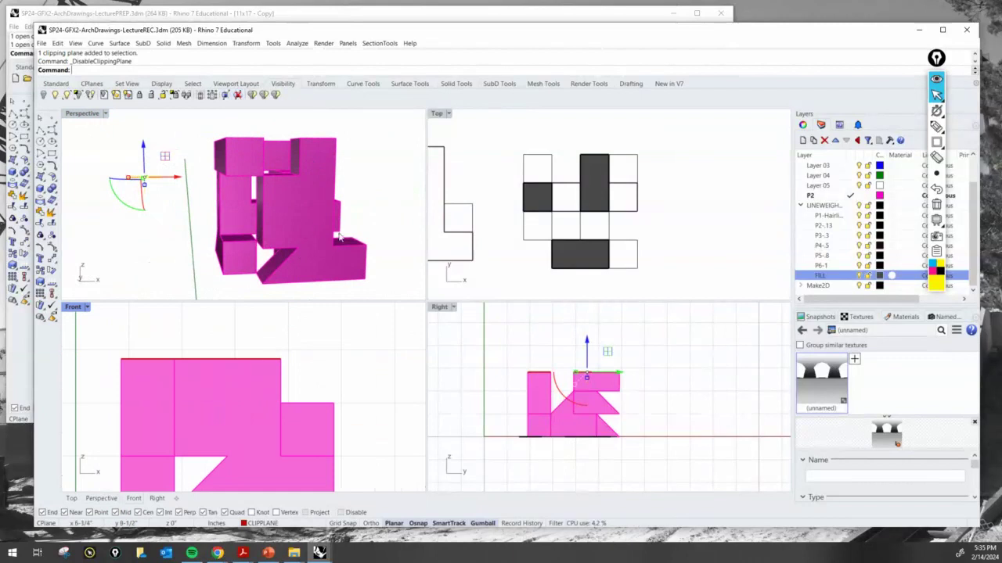
right_drag(341, 237, 321, 222)
click(705, 243)
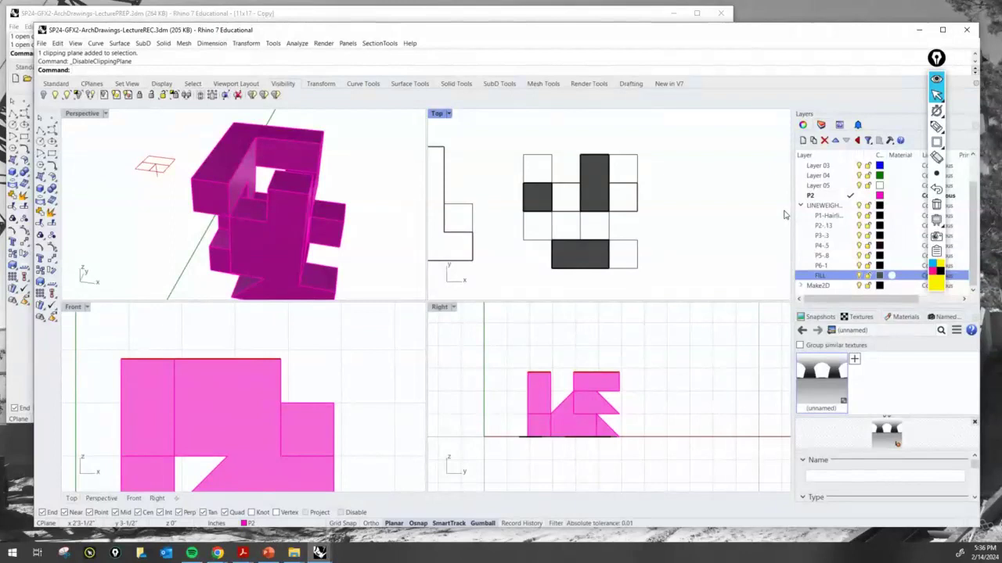
right_drag(285, 160, 310, 225)
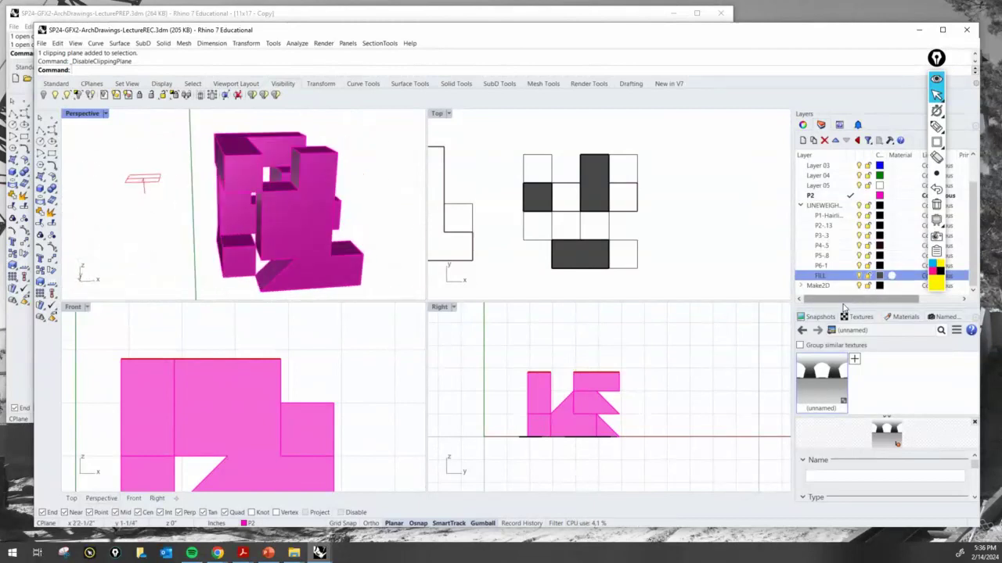
Step: Rename the LINEWEIGHTS parent layer as PENS
click(822, 208)
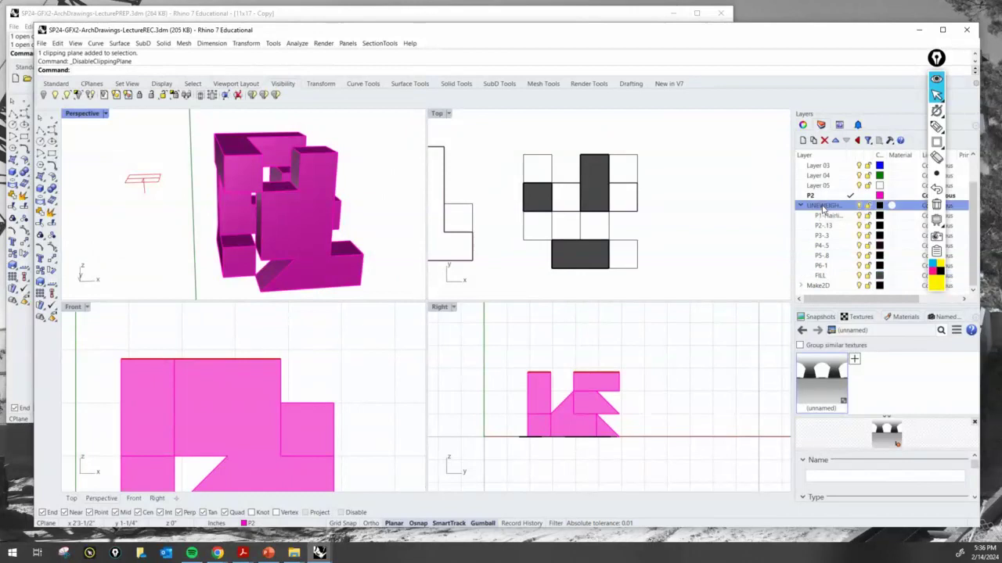
click(822, 207)
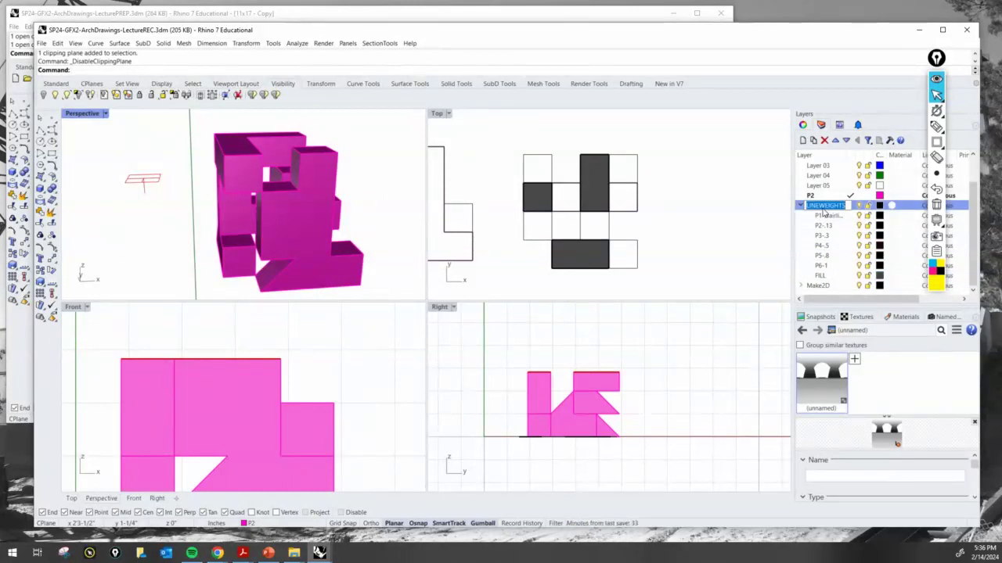
text(PENS)
key(Return)
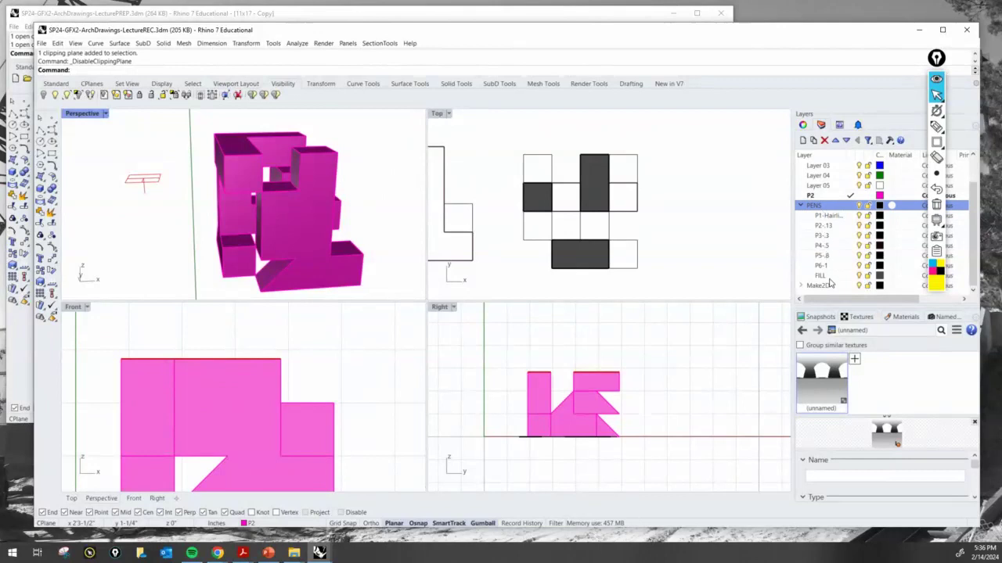
Step: Create a sublayer named DASHED under the PENS layer
click(822, 226)
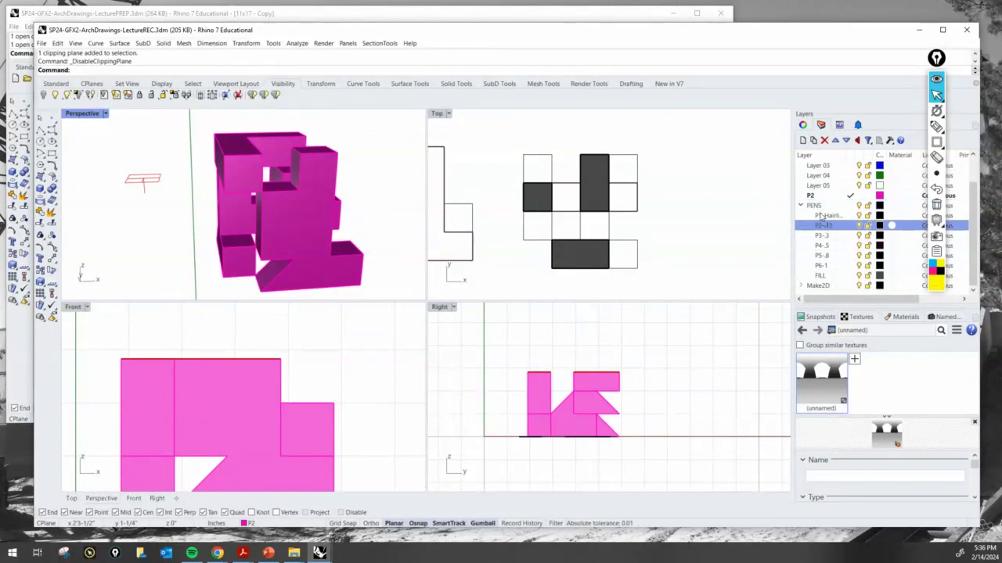
click(821, 206)
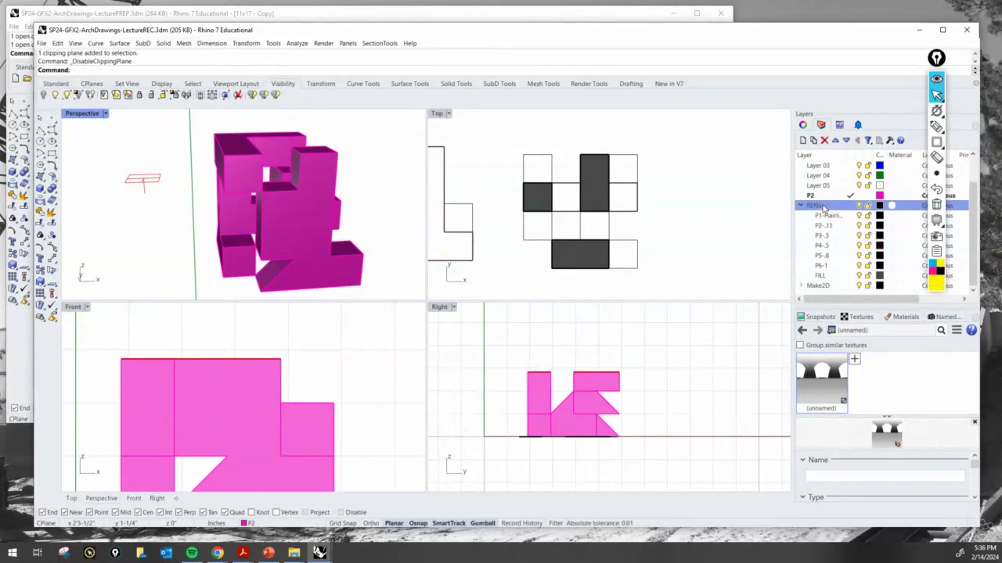
click(814, 141)
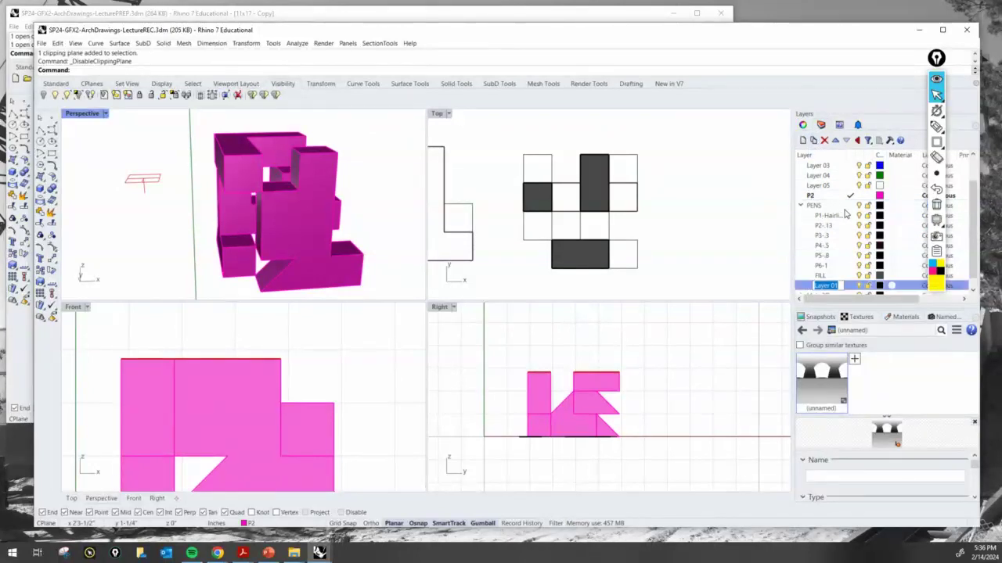
text(DASHED)
key(Return)
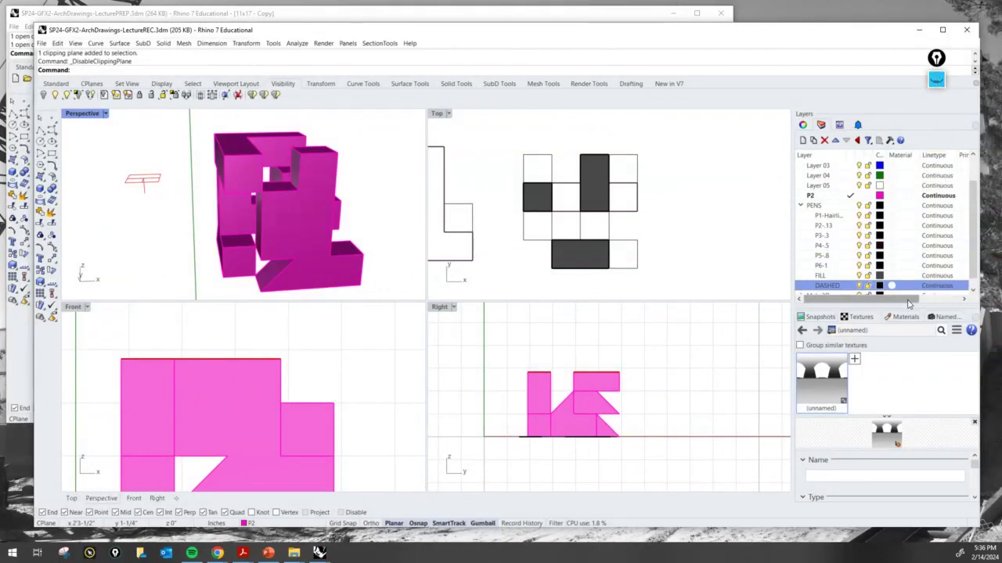
Step: Set the linetype of the DASHED layer to Hidden
drag(904, 303, 914, 304)
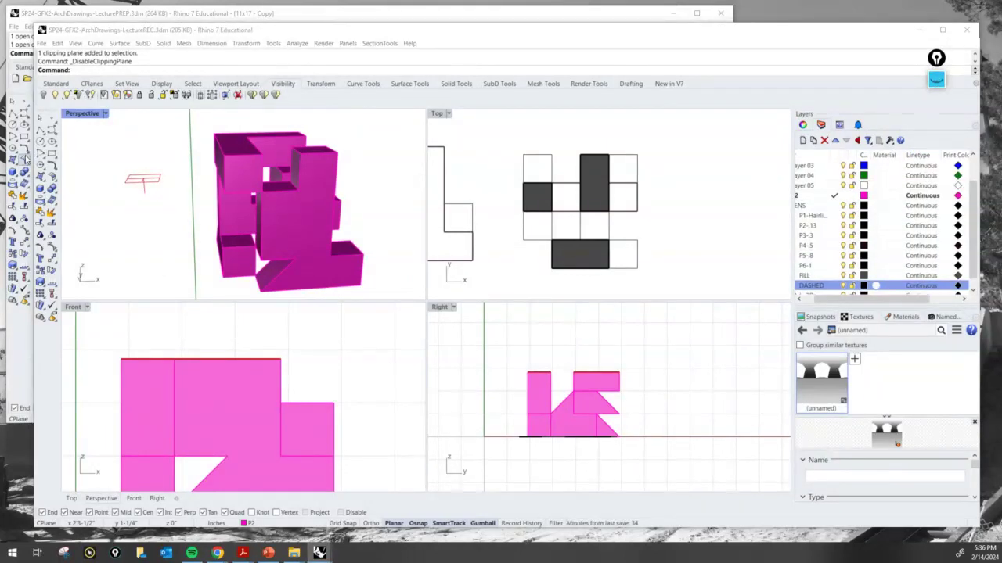
click(926, 288)
drag(0, 130, 444, 138)
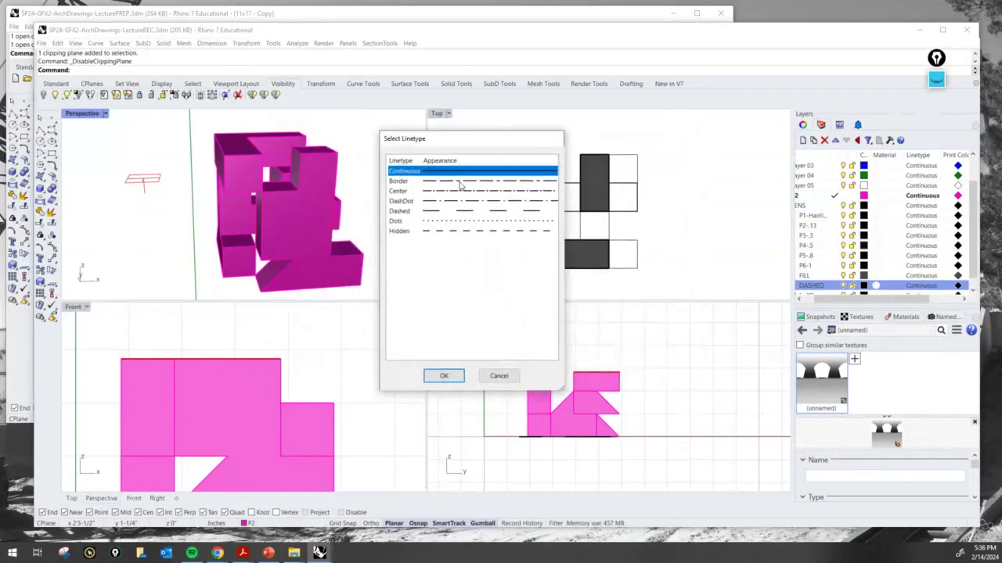
click(452, 233)
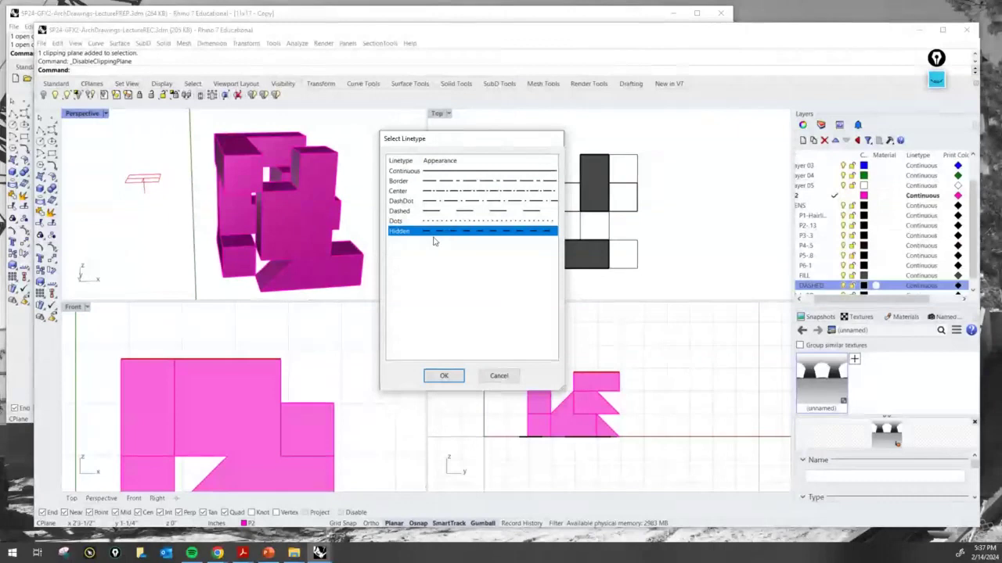
click(447, 378)
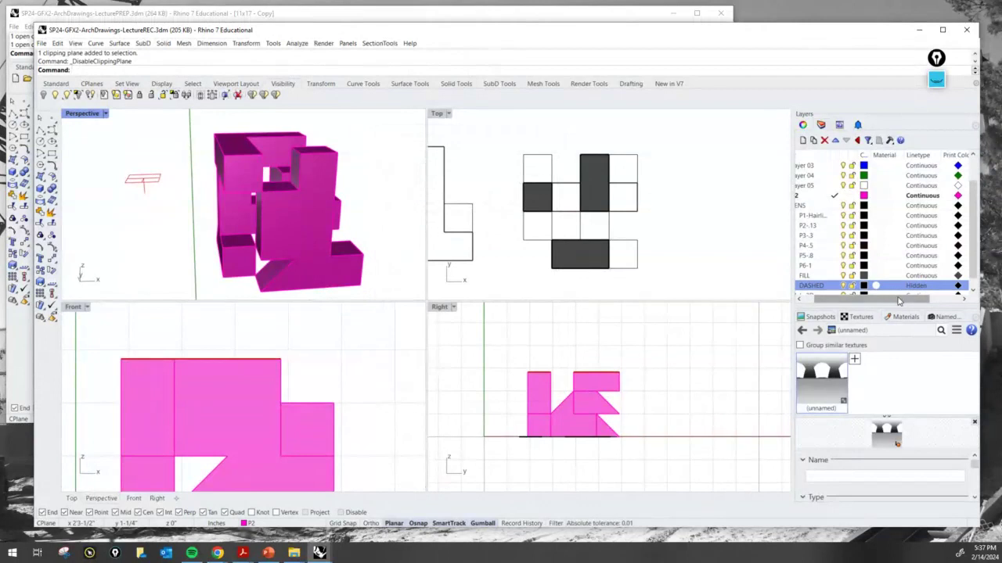
Step: Set the print width of the DASHED layer to 0.13 mm
drag(902, 301, 941, 307)
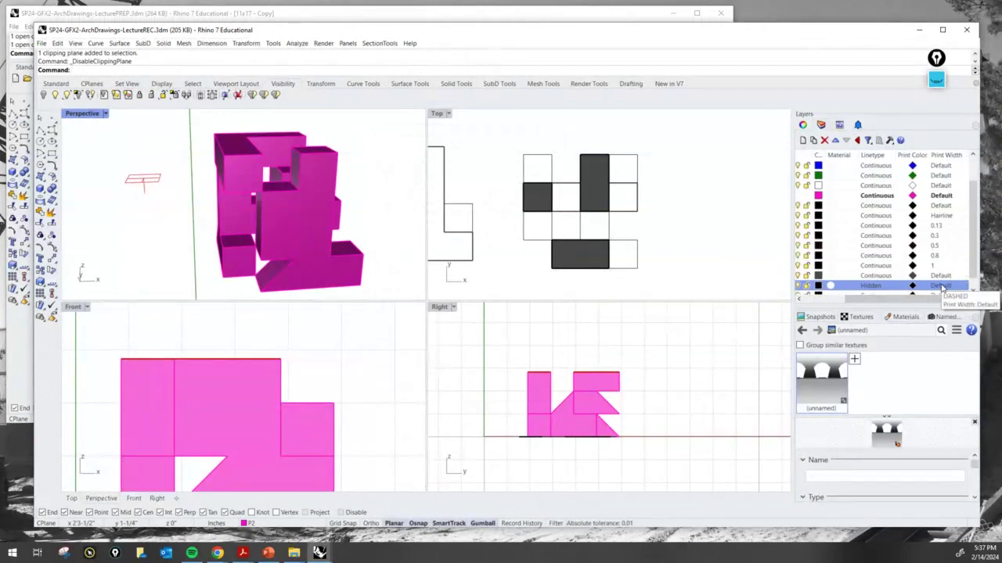
click(942, 286)
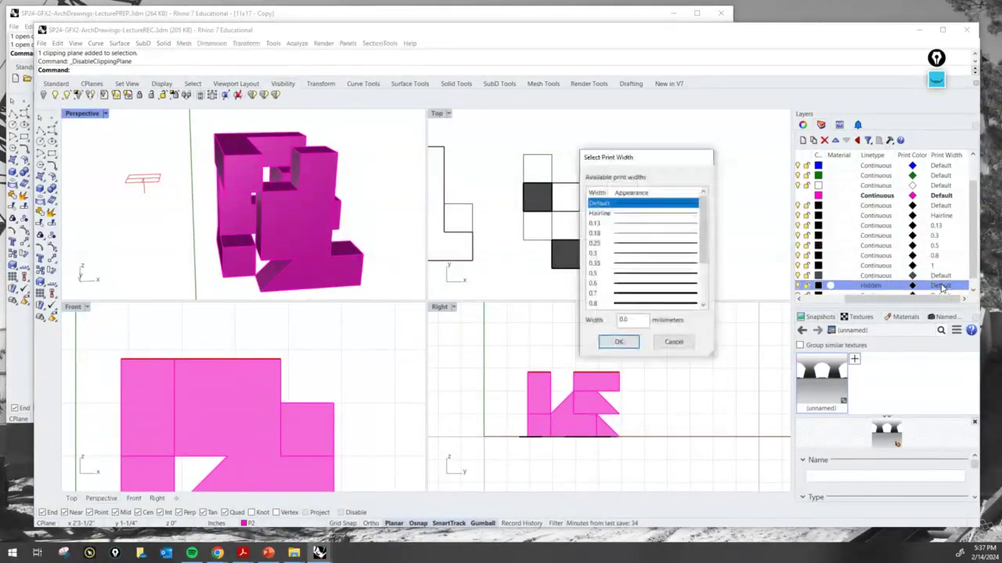
click(636, 224)
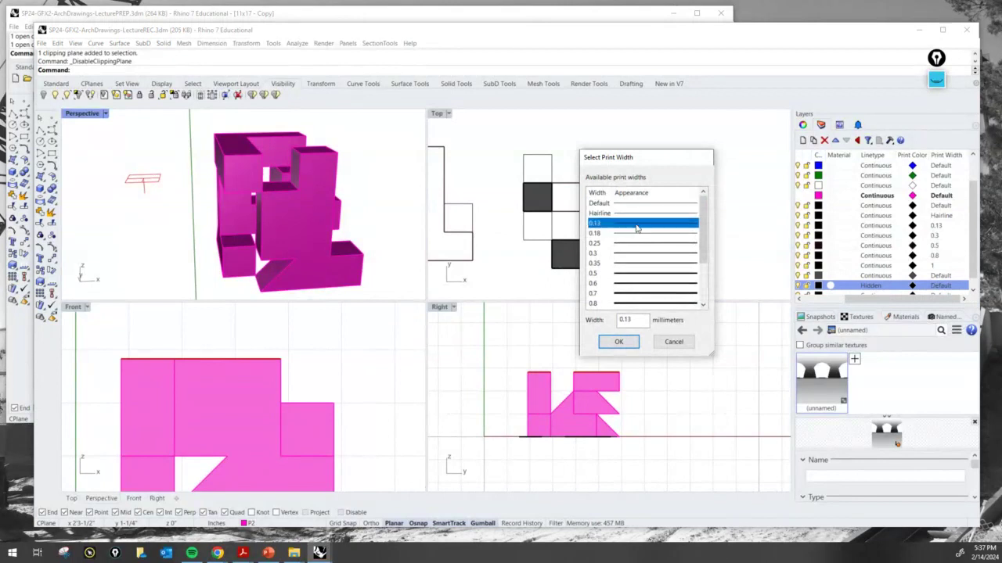
click(618, 342)
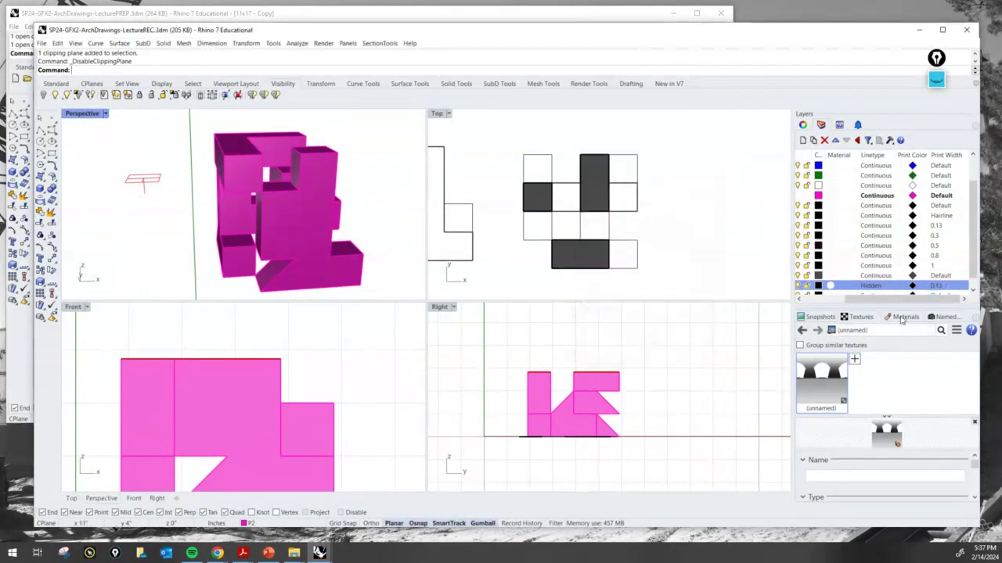
Step: Make DASHED the current layer and draw a line across the open notch at the plan's upper edge in Top, from corner to corner
click(726, 214)
drag(872, 306, 832, 314)
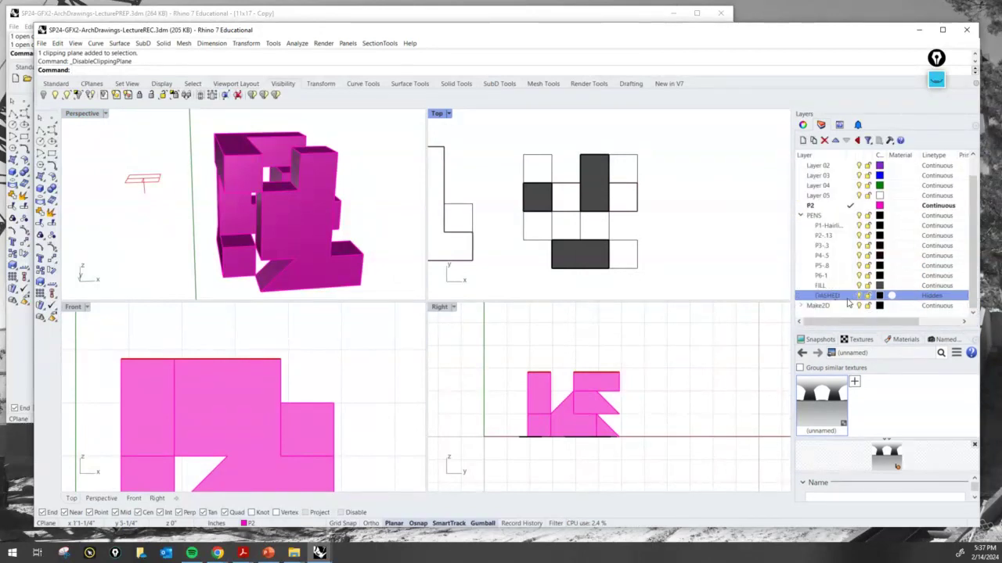
click(850, 295)
scroll(569, 168, up, 1)
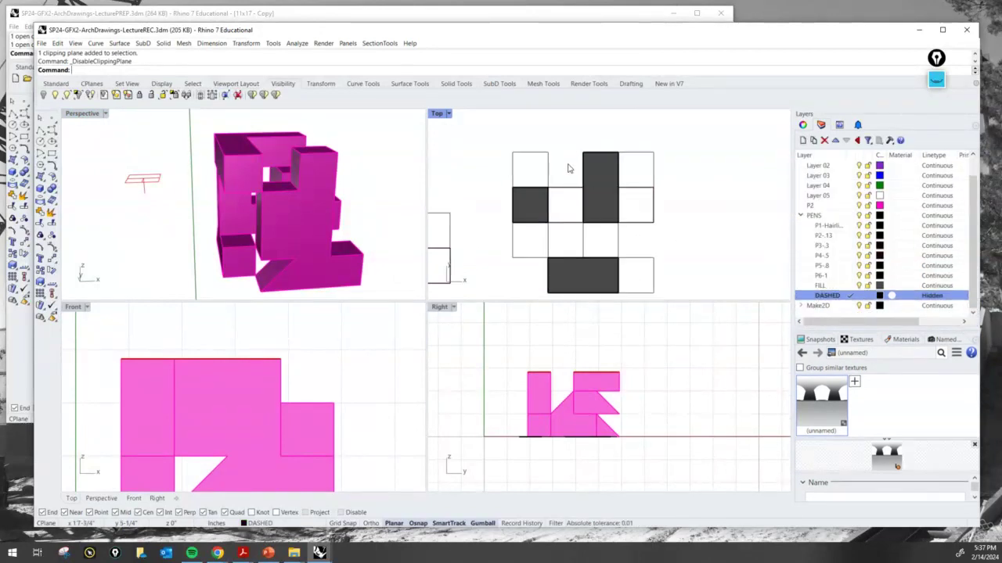
text(line)
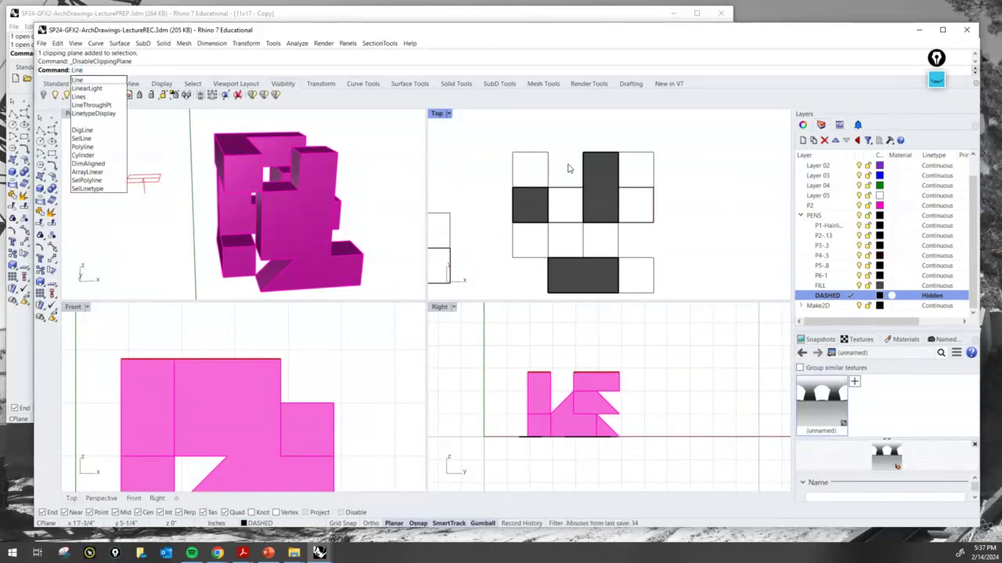
key(Return)
click(583, 152)
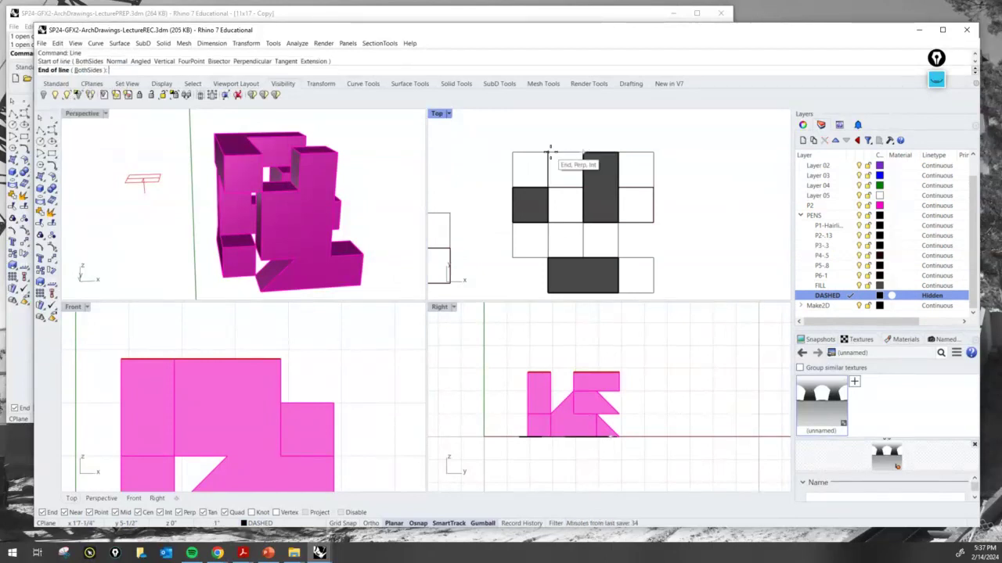
click(548, 151)
Step: Draw a two-segment polyline on the DASHED layer that completes the missing square at the plan's lower-left corner
right_drag(538, 245, 538, 226)
text(Polyline)
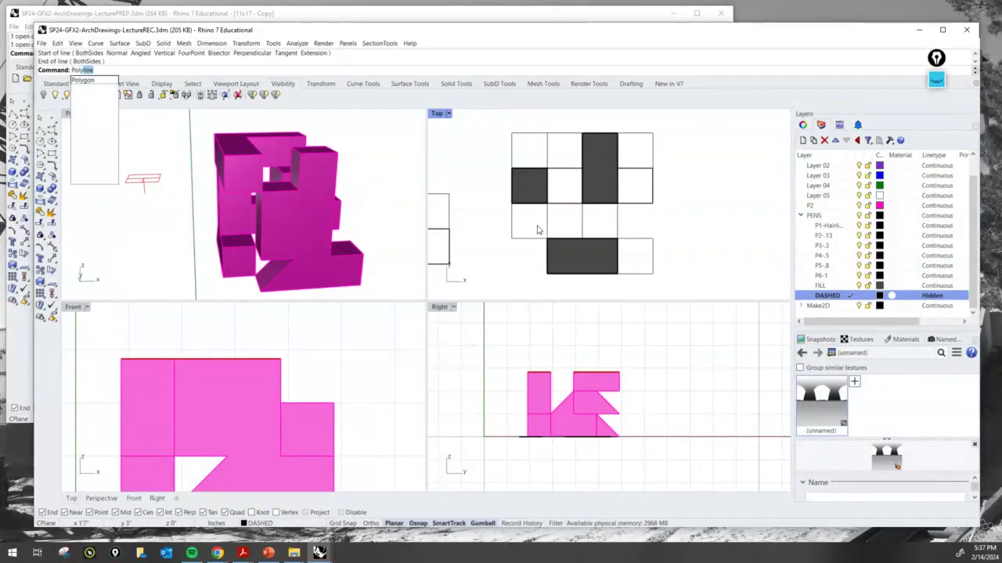
key(Return)
click(514, 239)
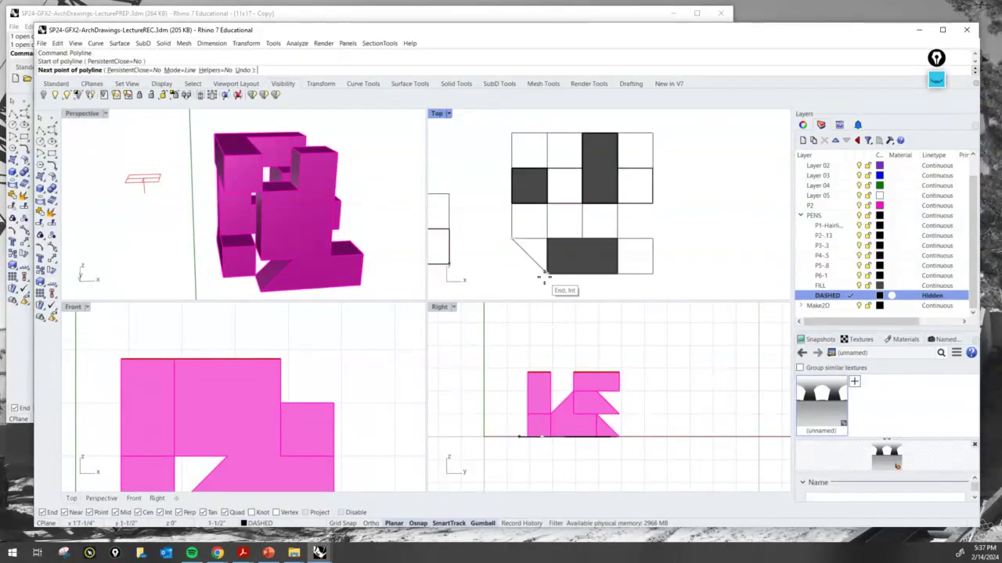
click(514, 273)
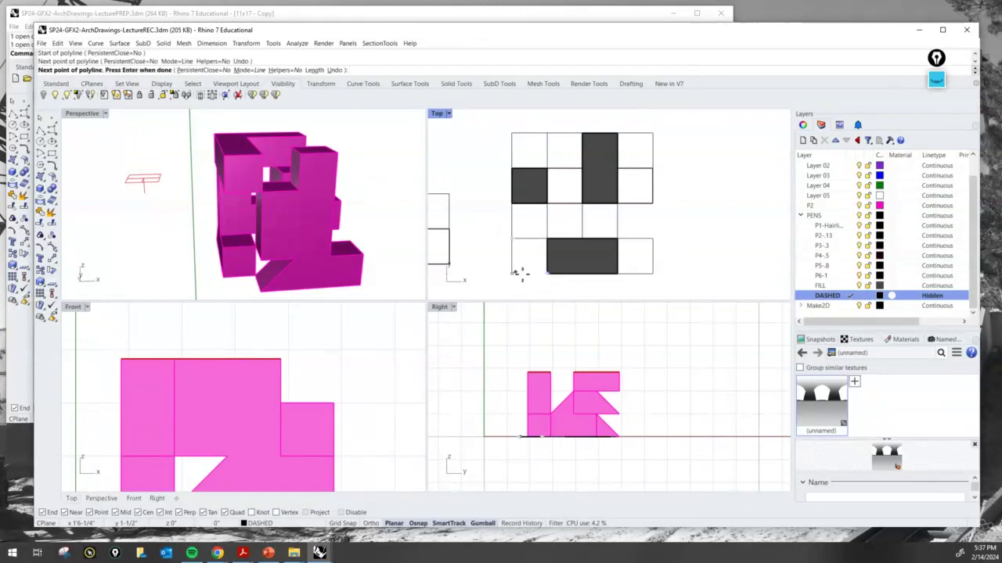
click(545, 274)
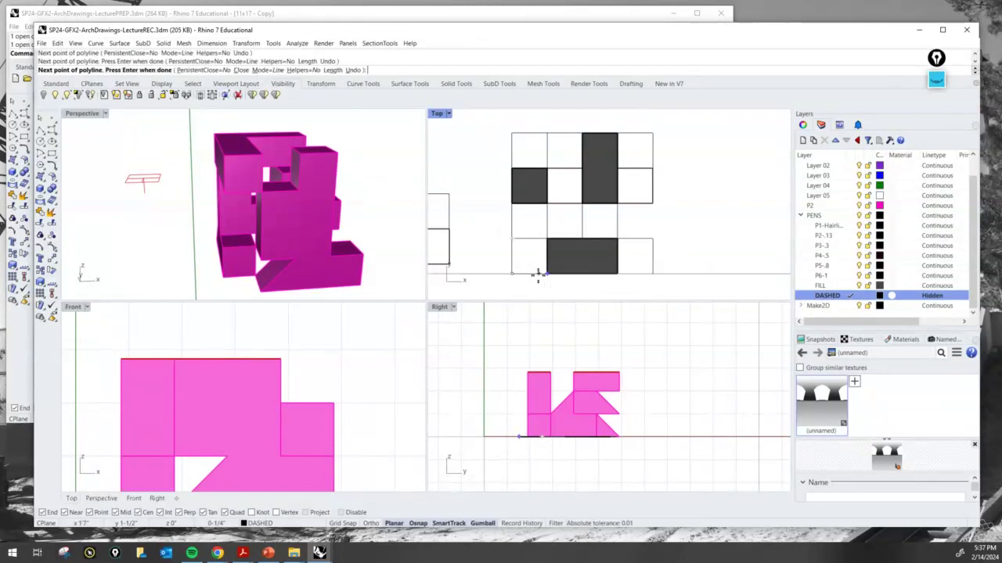
key(Return)
Step: Select the new line across the upper notch and inspect how its linetype displays at different zoom levels
scroll(528, 252, up, 4)
right_drag(559, 207, 547, 224)
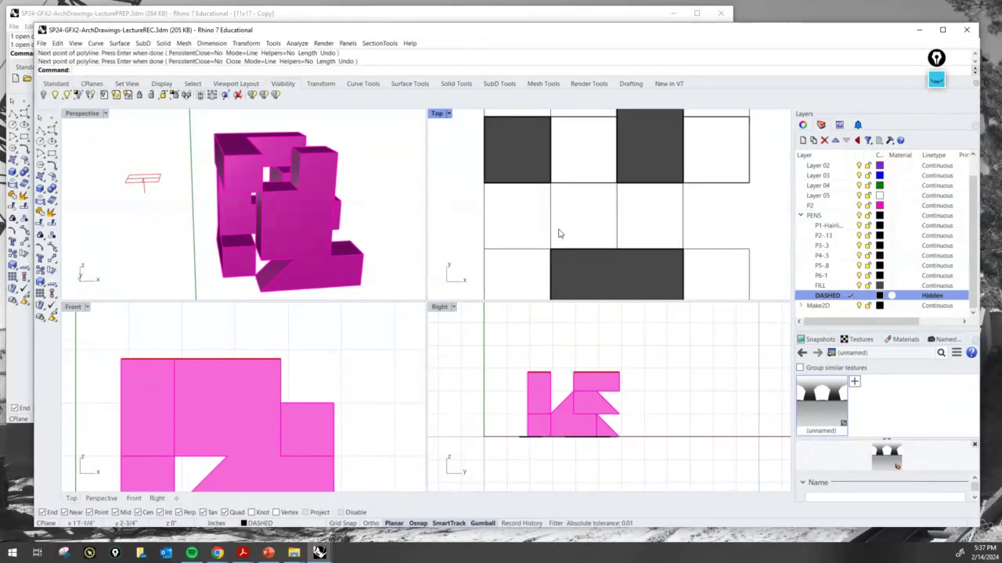
scroll(556, 231, down, 4)
right_drag(575, 137, 581, 182)
click(579, 156)
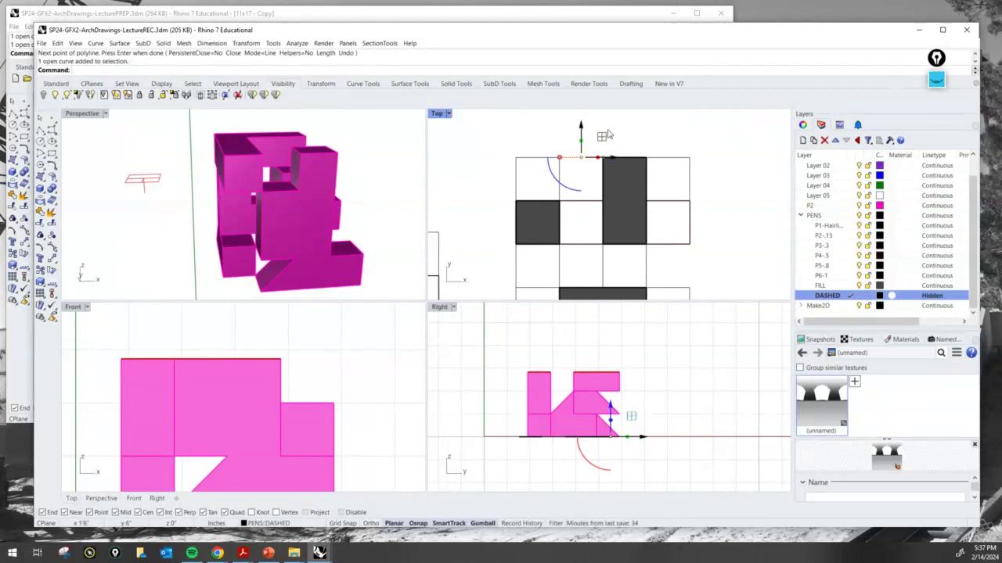
click(603, 132)
scroll(577, 154, up, 10)
scroll(601, 181, down, 8)
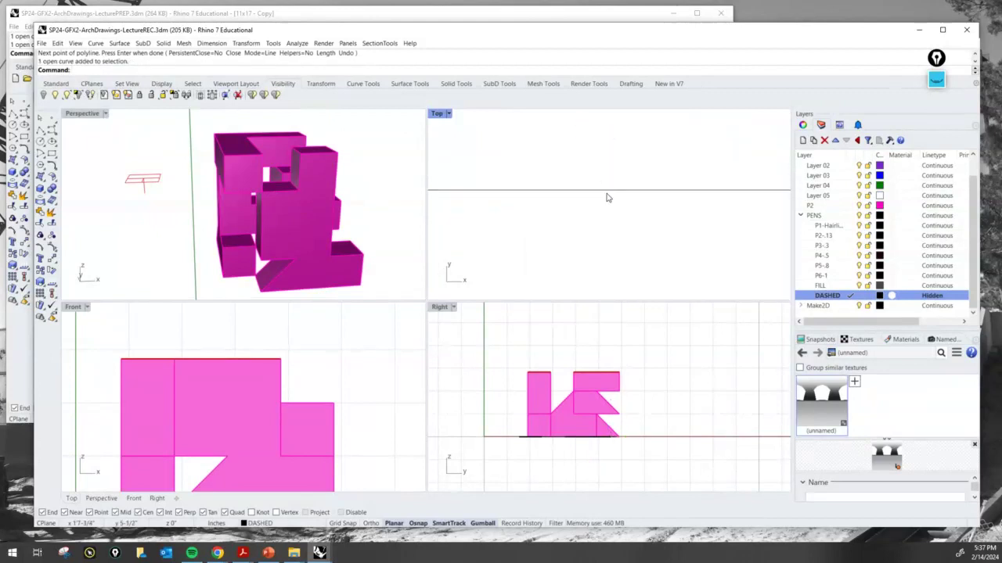
click(615, 191)
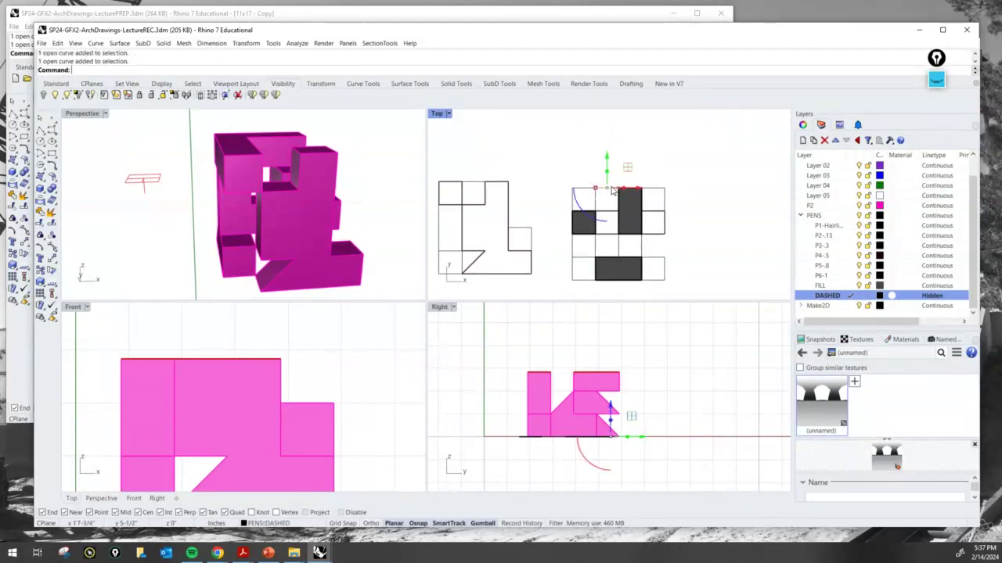
scroll(618, 183, up, 4)
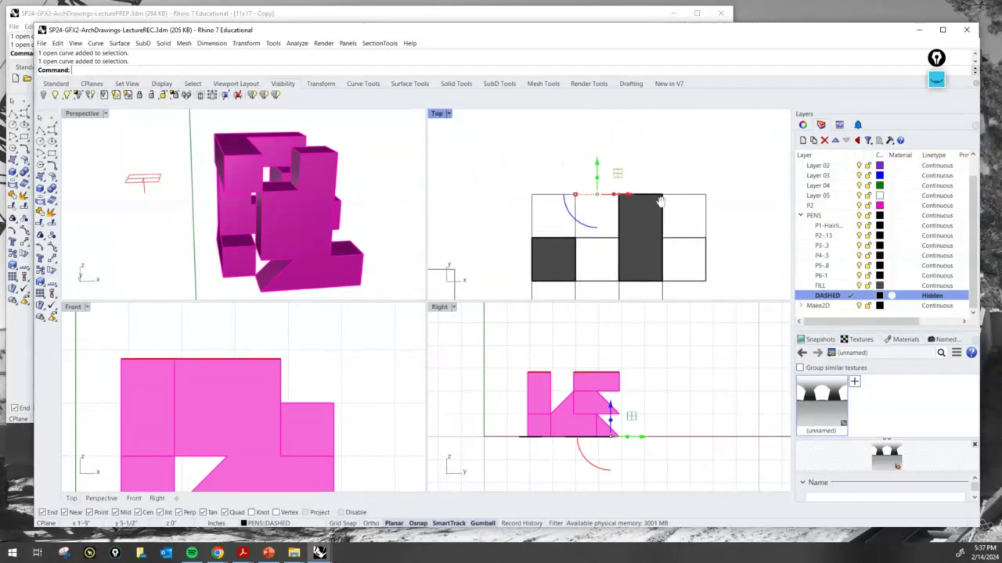
click(667, 140)
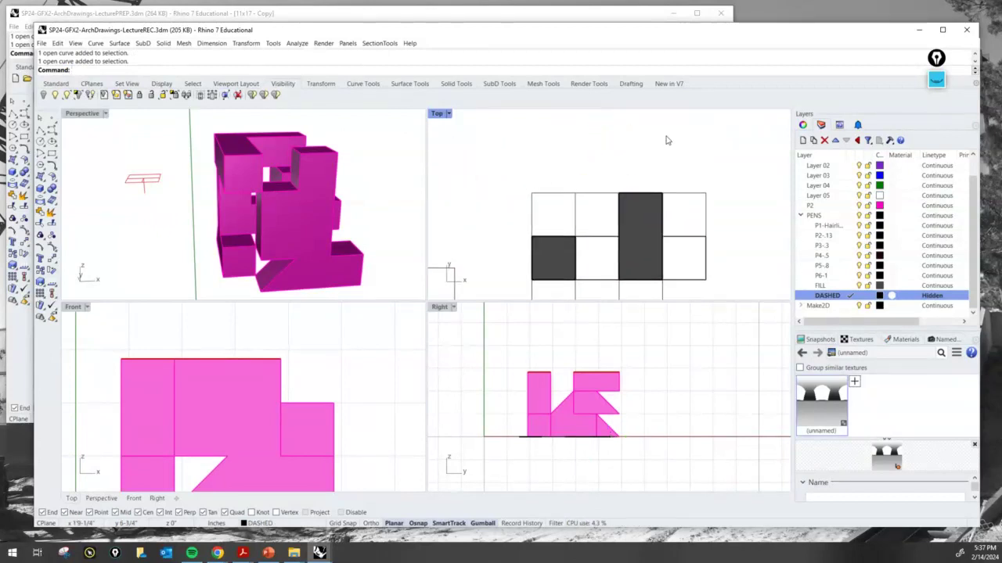
Step: Check the layer and dash display of both the upper notch line and the lower-left corner polyline
right_drag(648, 146, 592, 138)
click(592, 132)
scroll(593, 154, down, 2)
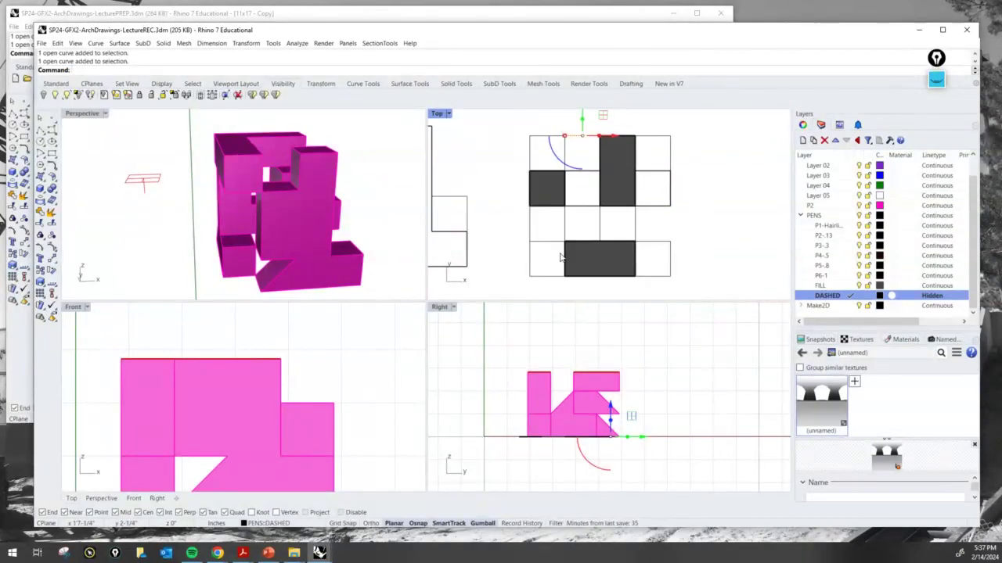
click(548, 286)
click(544, 277)
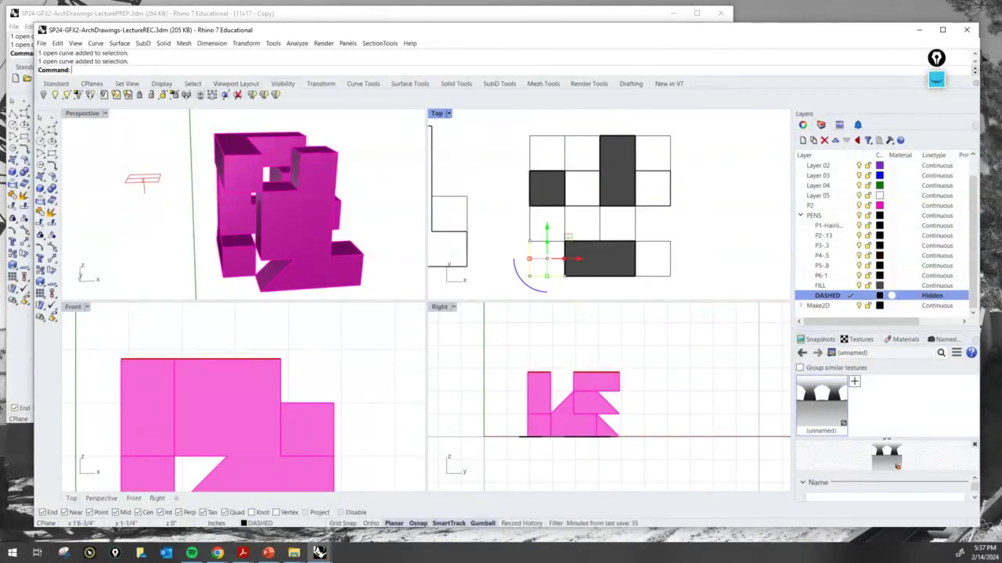
click(579, 137)
click(561, 126)
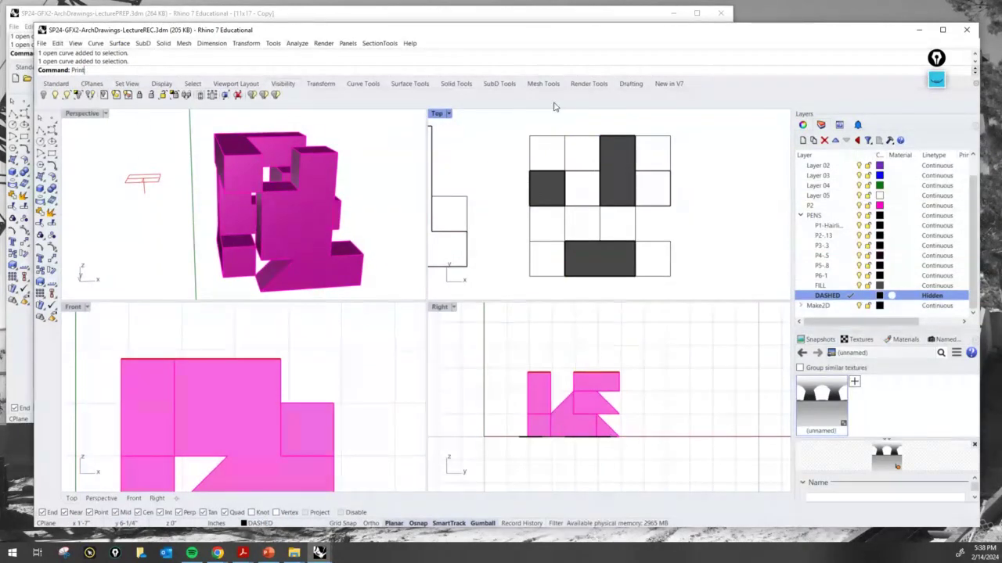
Step: Run PrintDisplay and set its Color option to Print
key(Return)
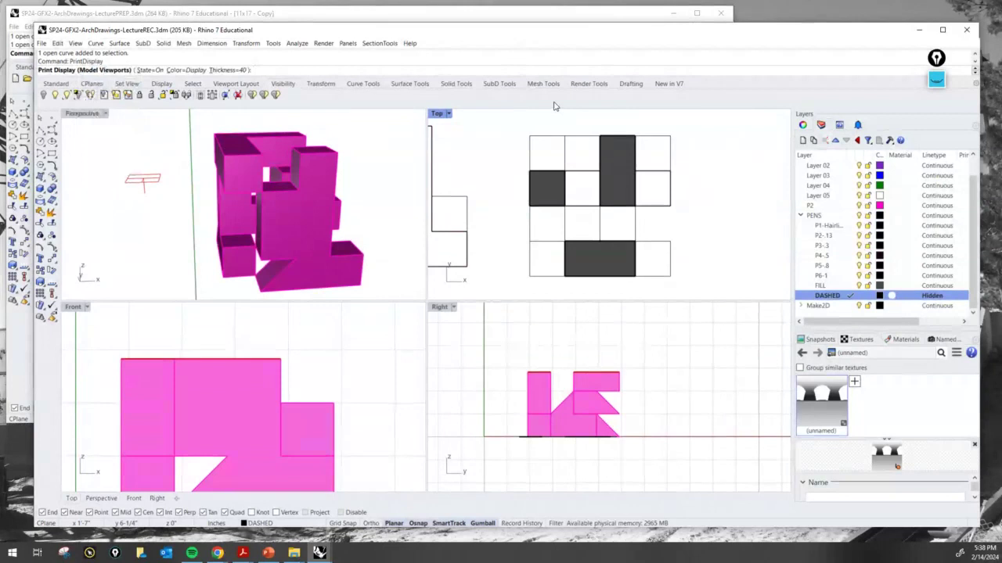
click(187, 70)
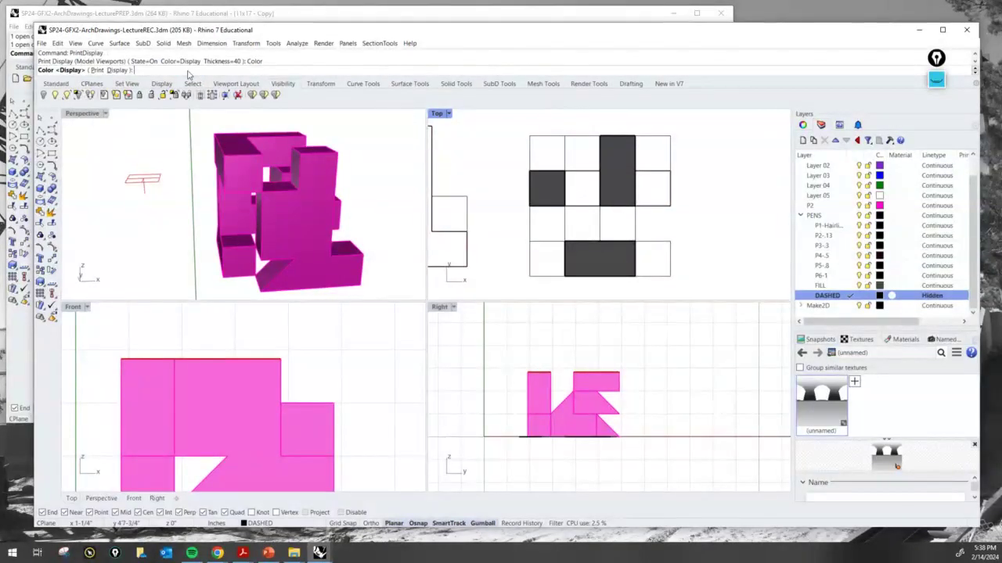
click(97, 71)
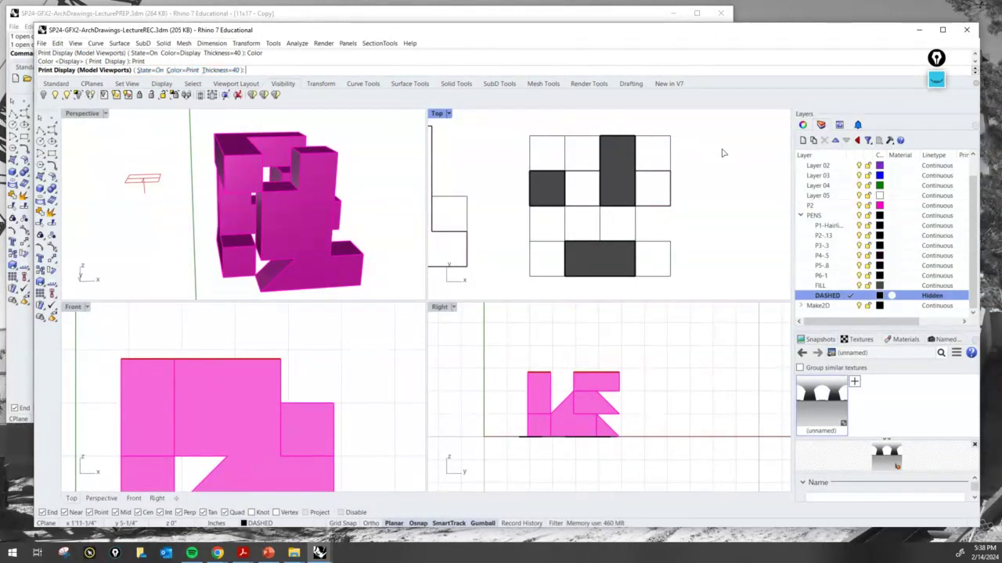
scroll(704, 156, up, 1)
key(Return)
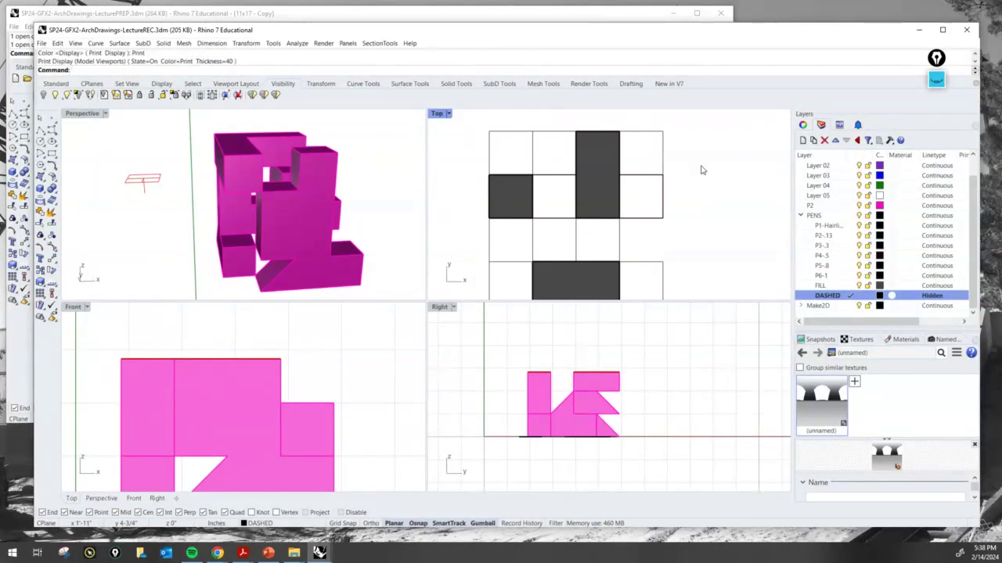
Step: Run LinetypeDisplay, try a PatternSegmentBreakAngle of 100, set it to 0.1, and check the dashed lines in Top
text(Line)
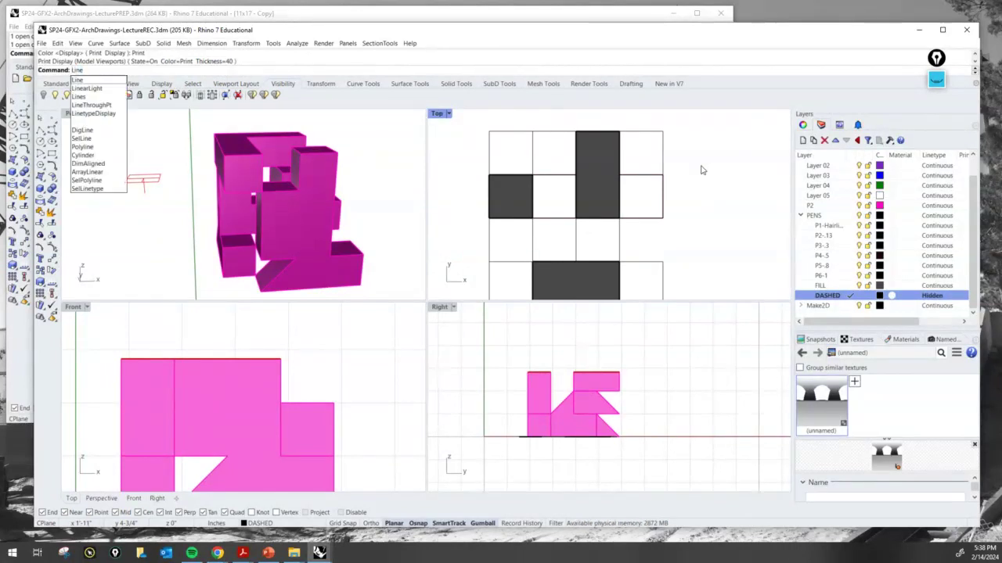
key(Down)
key(Down)
key(Down)
key(Down)
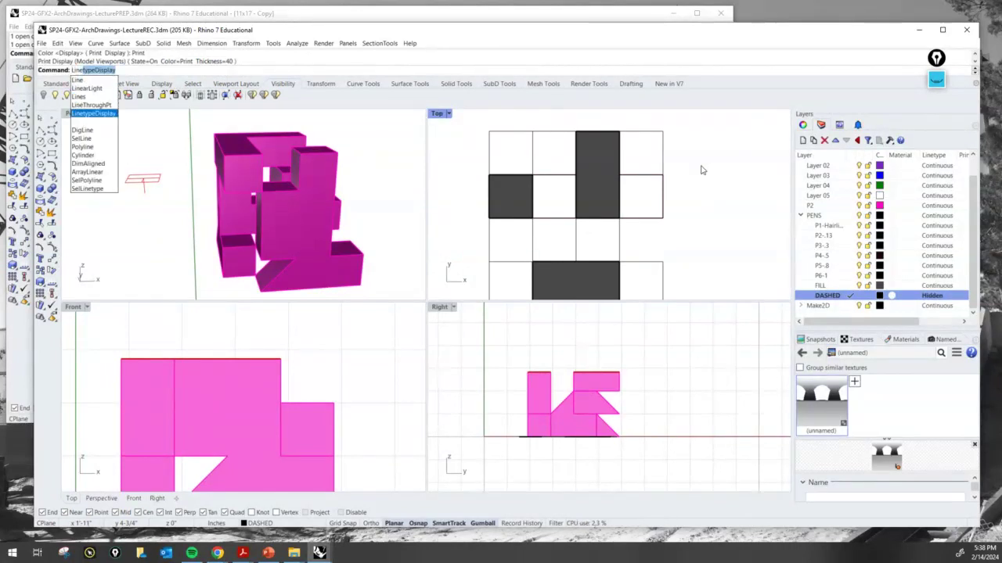
key(Return)
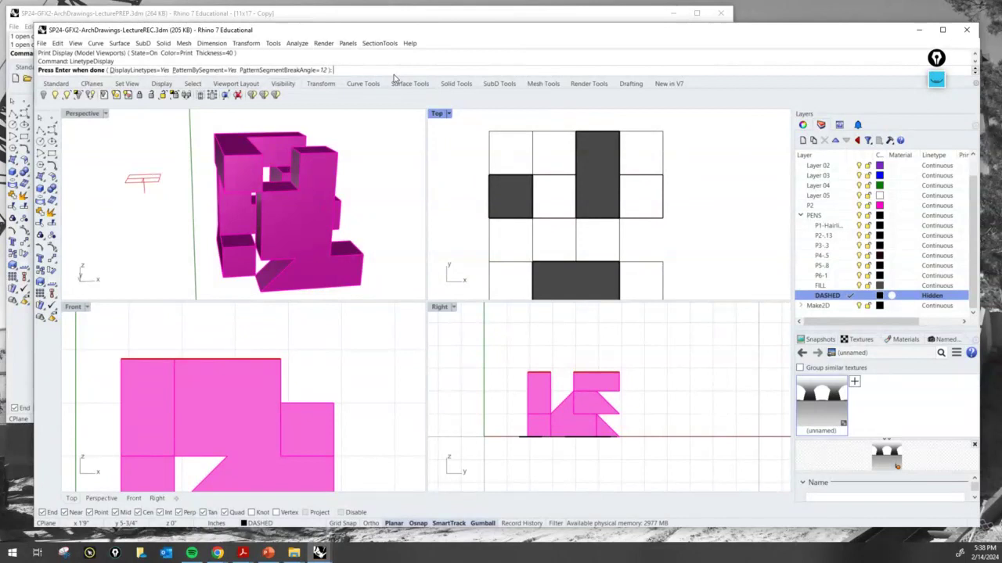
text(00)
key(Return)
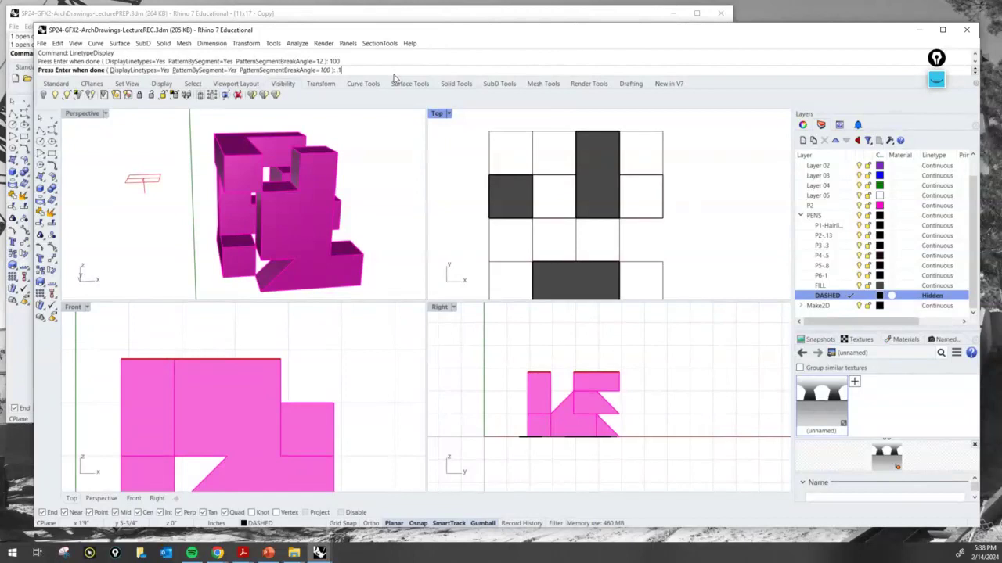
key(Return)
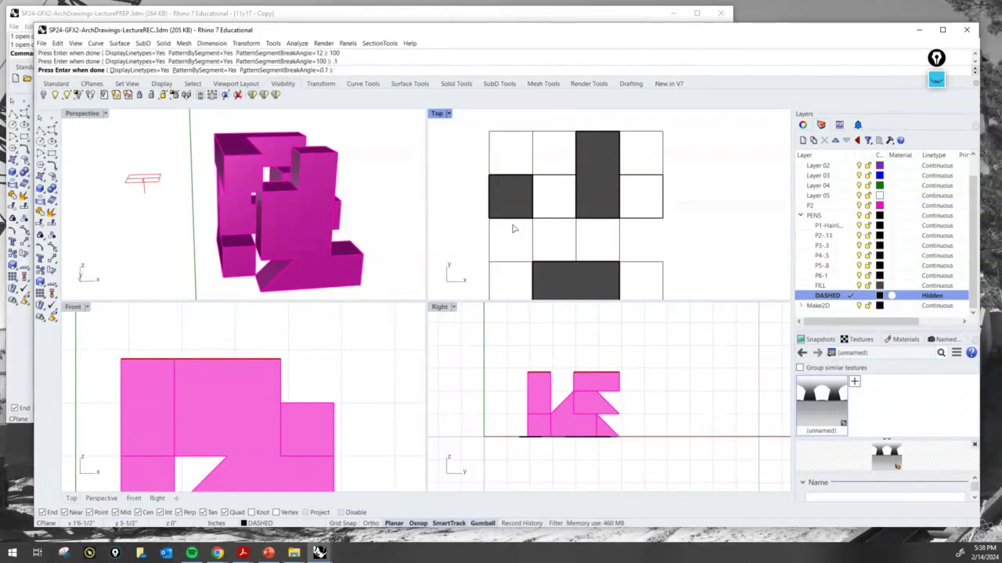
key(Return)
scroll(569, 131, up, 5)
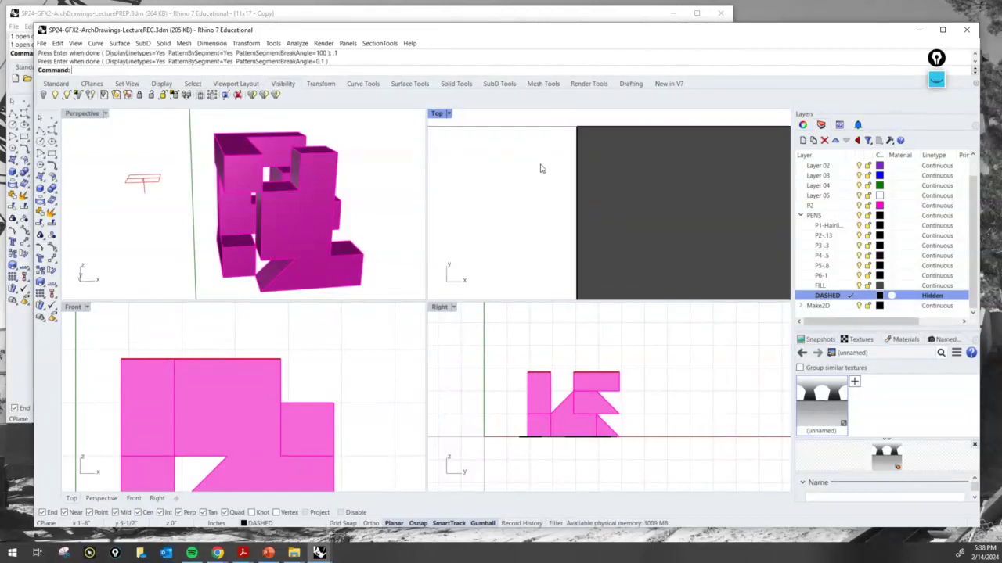
Step: Select the lower-left corner polyline of the filled section drawing in Top and inspect its dash display at different zoom levels
scroll(563, 188, down, 5)
click(613, 227)
key(Escape)
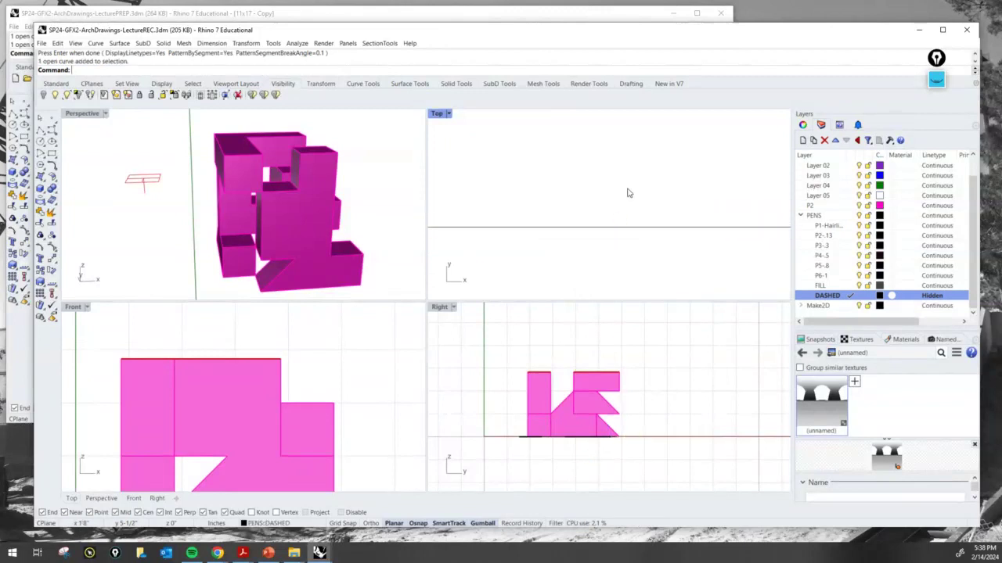
scroll(627, 192, down, 4)
right_drag(641, 205, 626, 166)
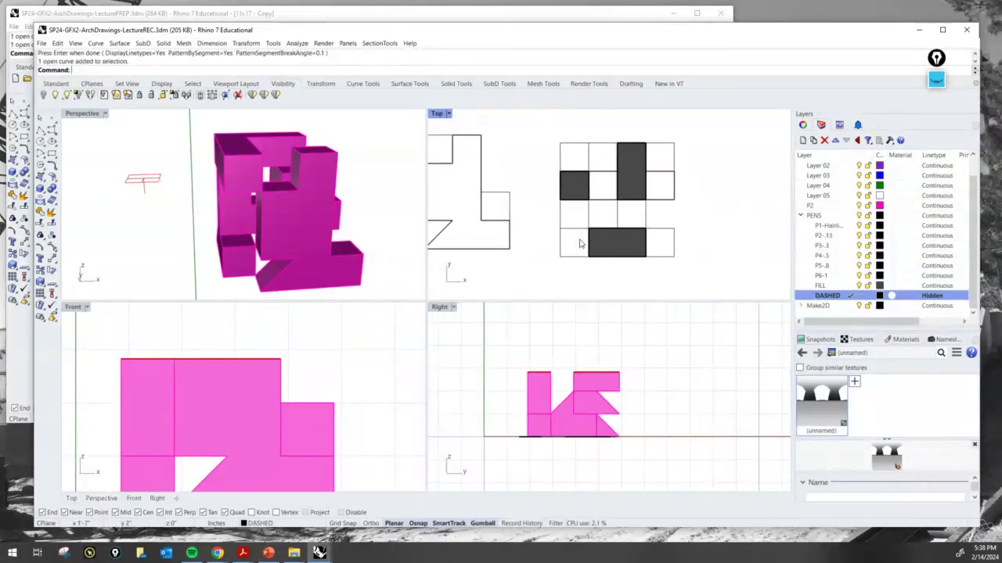
scroll(570, 230, up, 4)
click(557, 264)
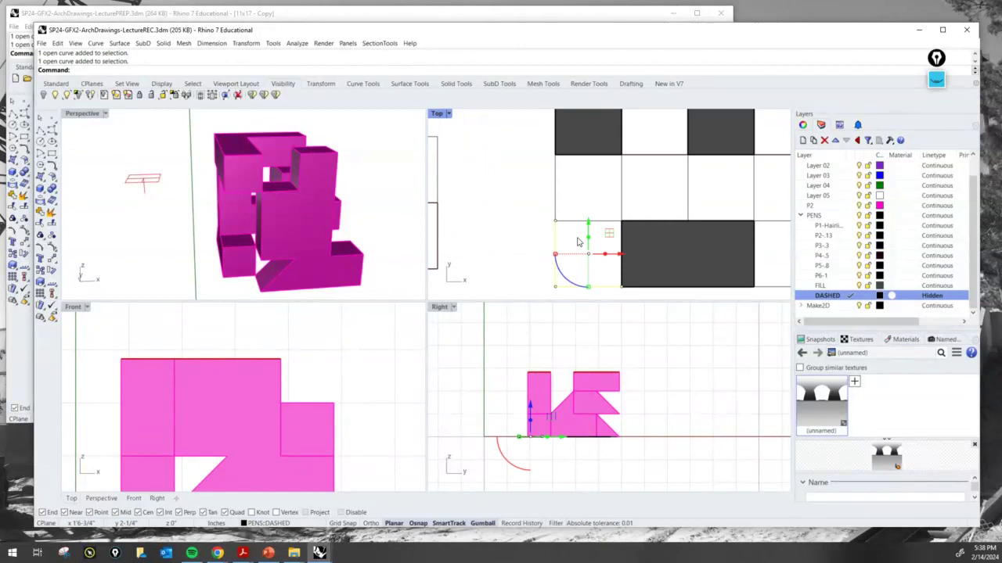
click(580, 242)
click(558, 251)
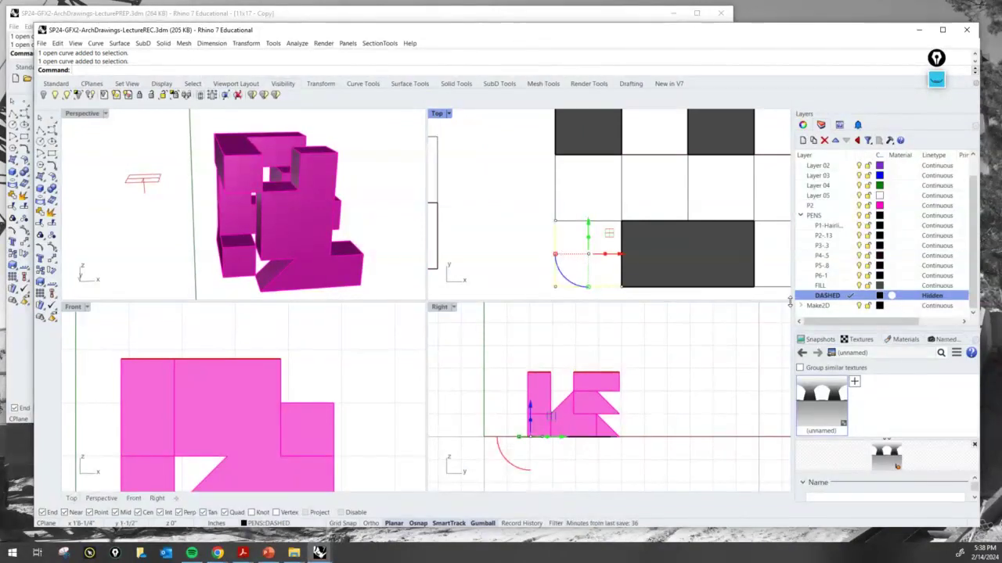
Step: Check the linetype and print width assigned to the DASHED layer
drag(904, 321, 946, 323)
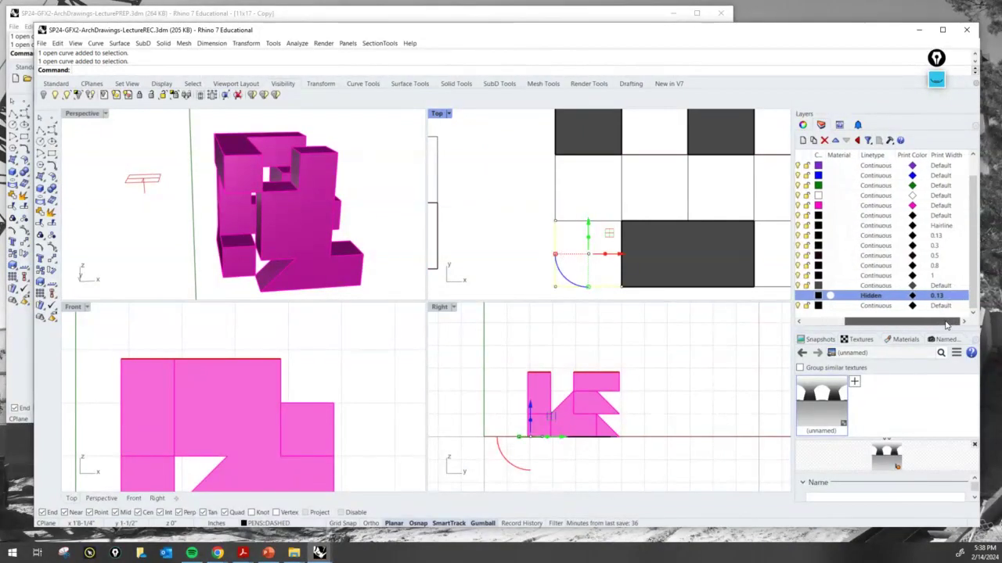
click(878, 306)
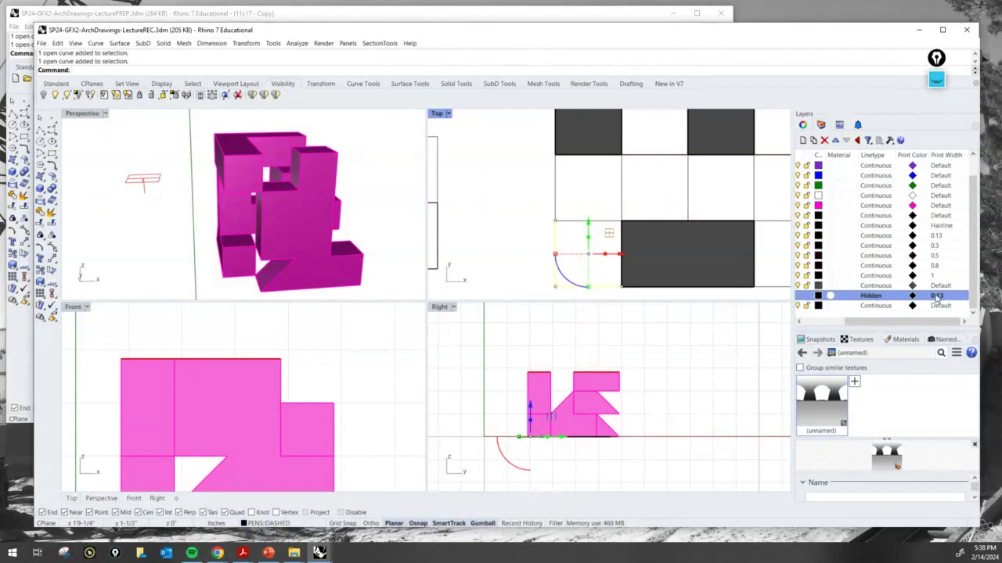
click(937, 297)
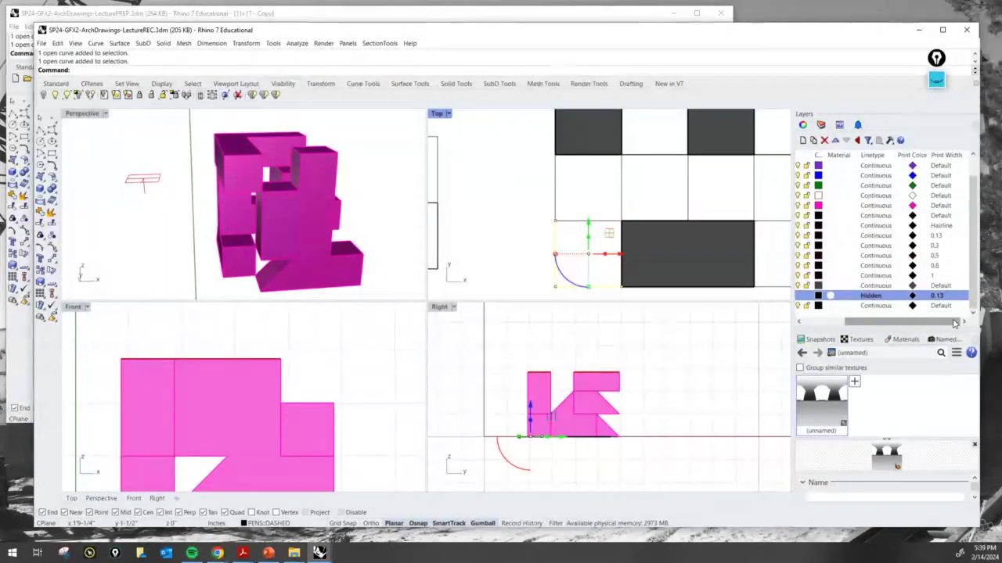
Step: Try the Dashed linetype on the DASHED layer and restore it to Hidden
click(883, 296)
click(478, 221)
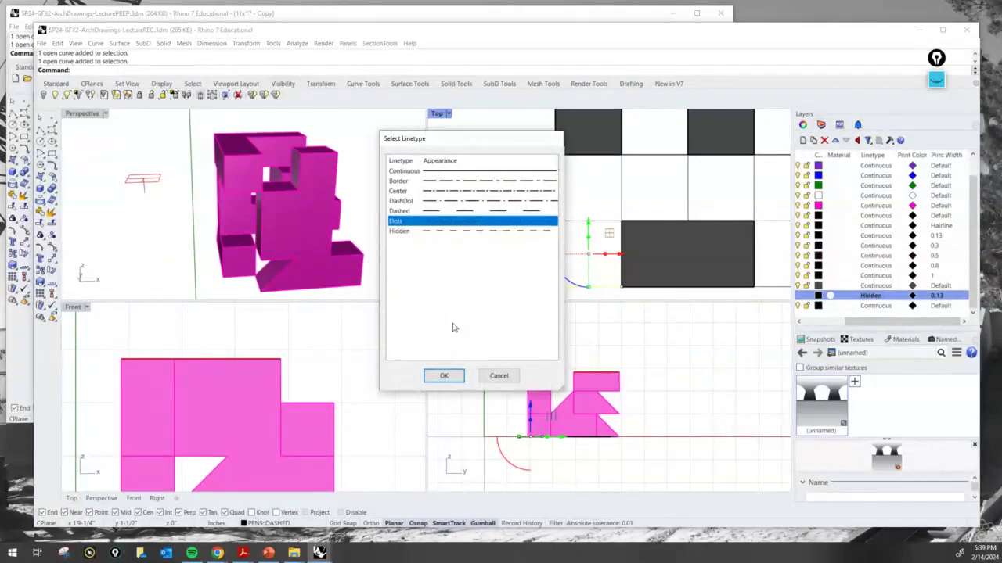
click(455, 212)
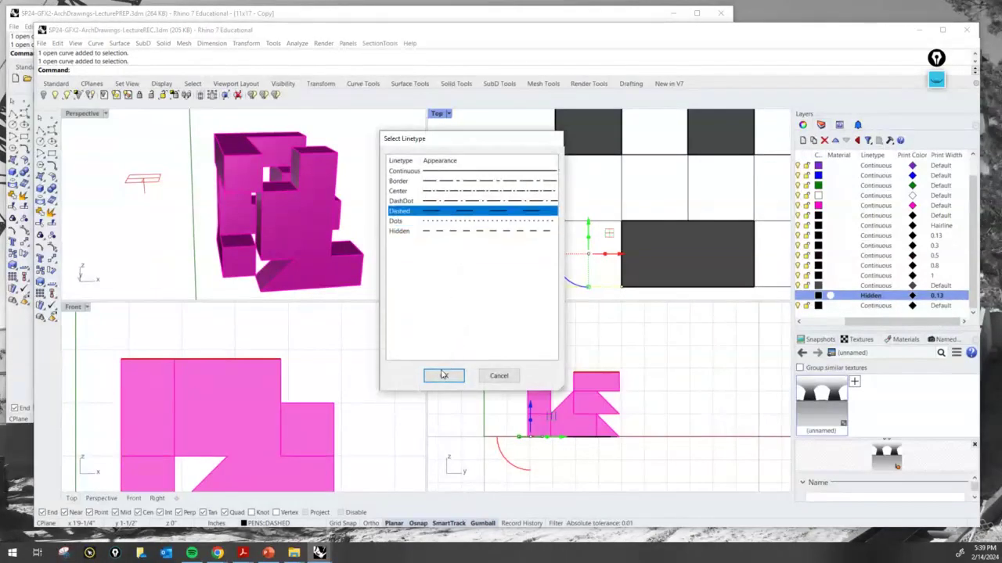
click(444, 375)
scroll(579, 288, up, 3)
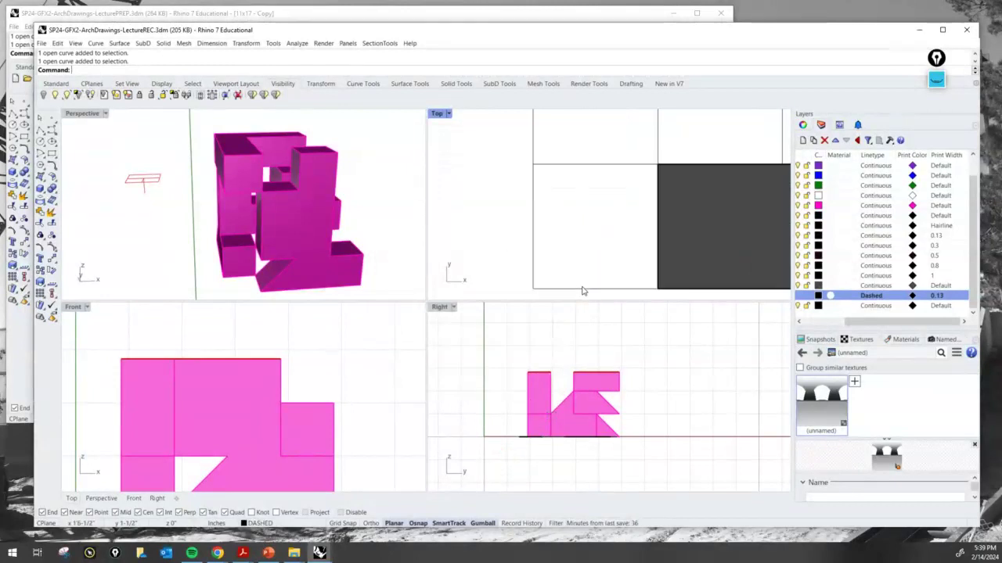
click(877, 296)
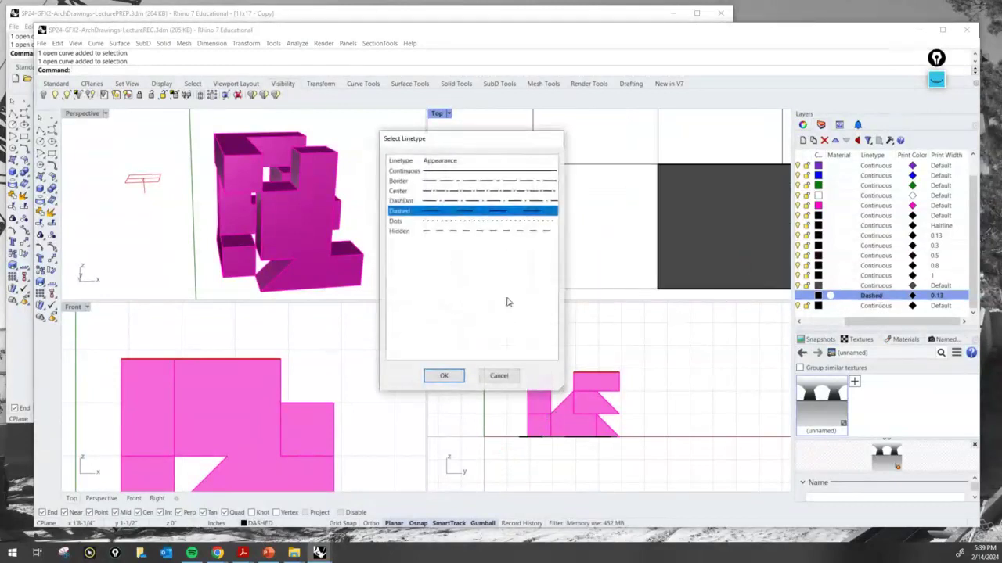
click(475, 232)
click(445, 377)
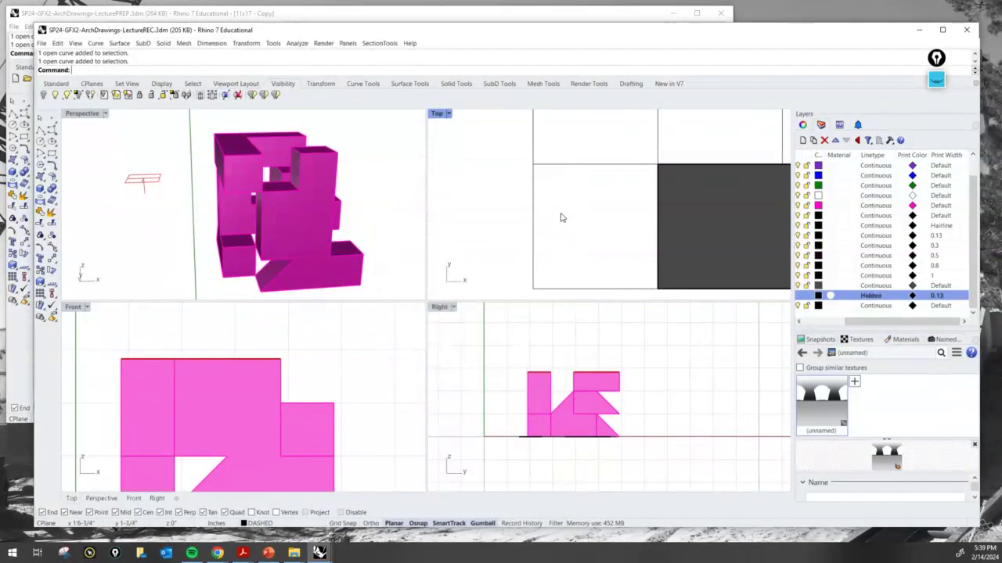
Step: Assign the lower-left corner polyline to the DASHED layer and check its display in Top
click(536, 242)
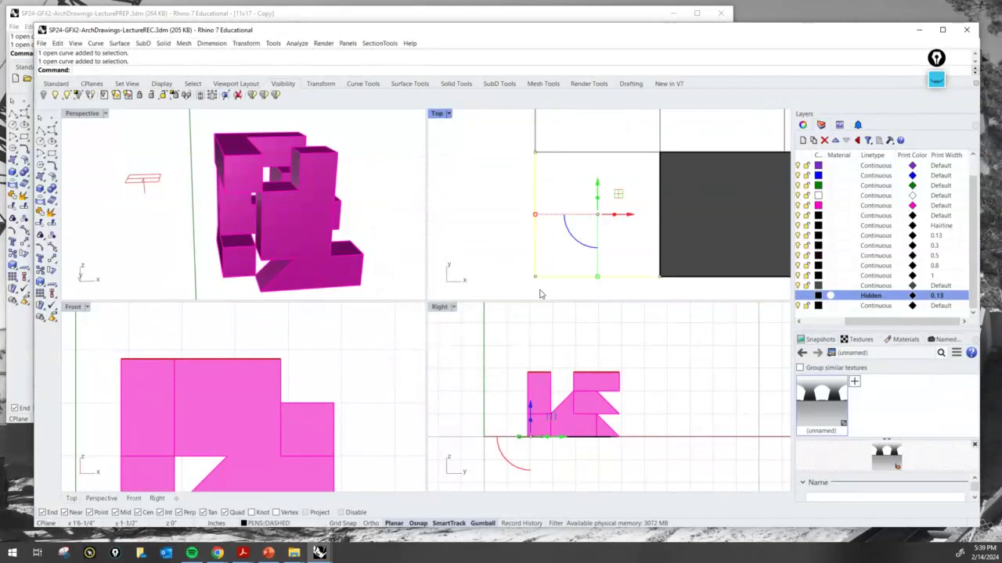
click(298, 525)
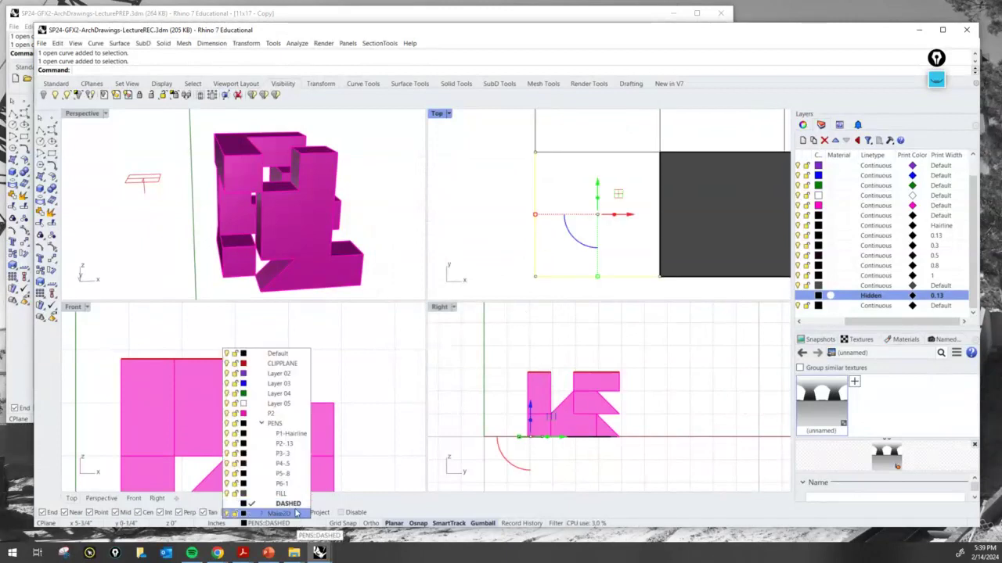
click(288, 504)
scroll(587, 213, down, 5)
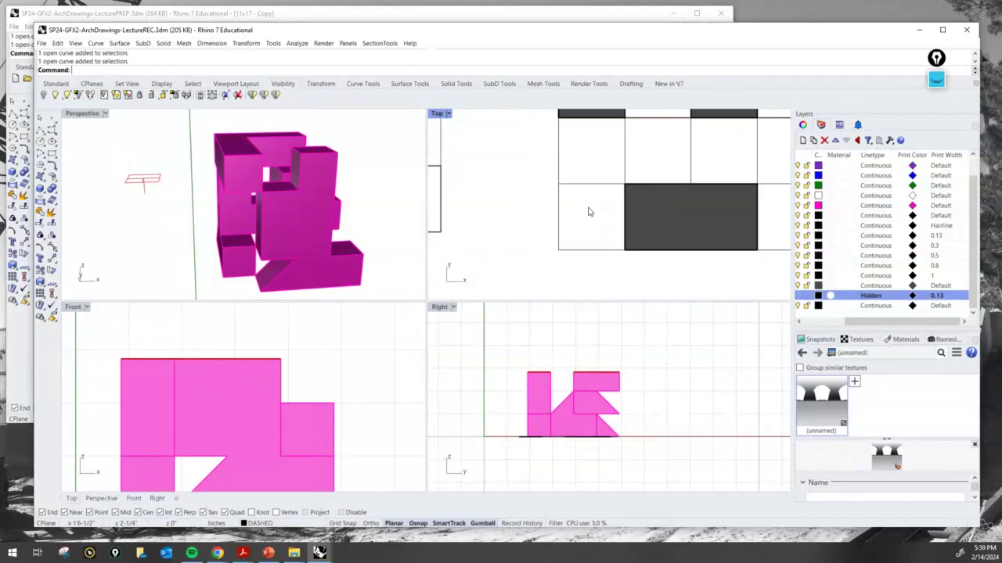
scroll(533, 239, down, 4)
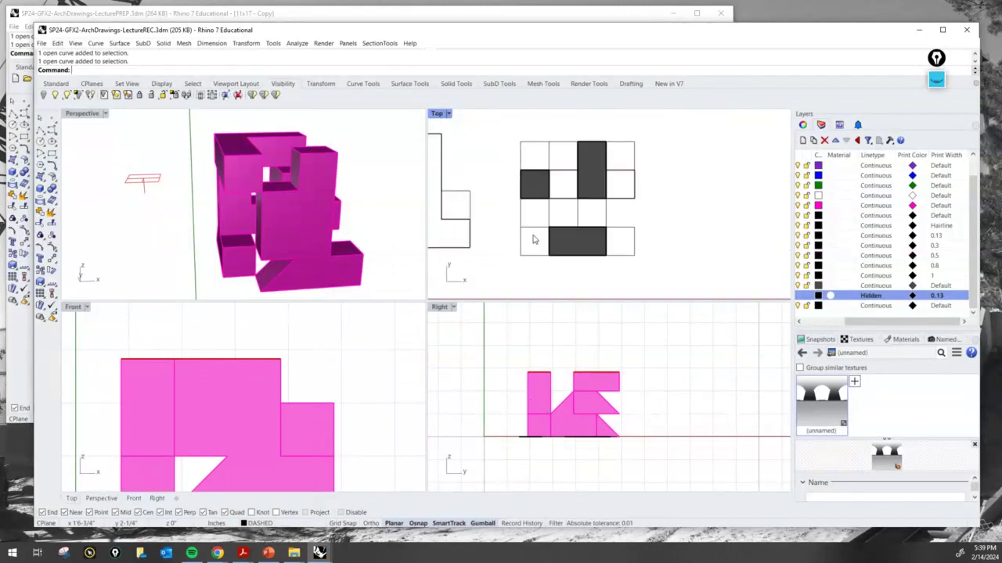
Step: Run LinetypeDisplay, toggle DisplayLinetypes off and on, and set PatternSegmentBreakAngle to 1
text(l)
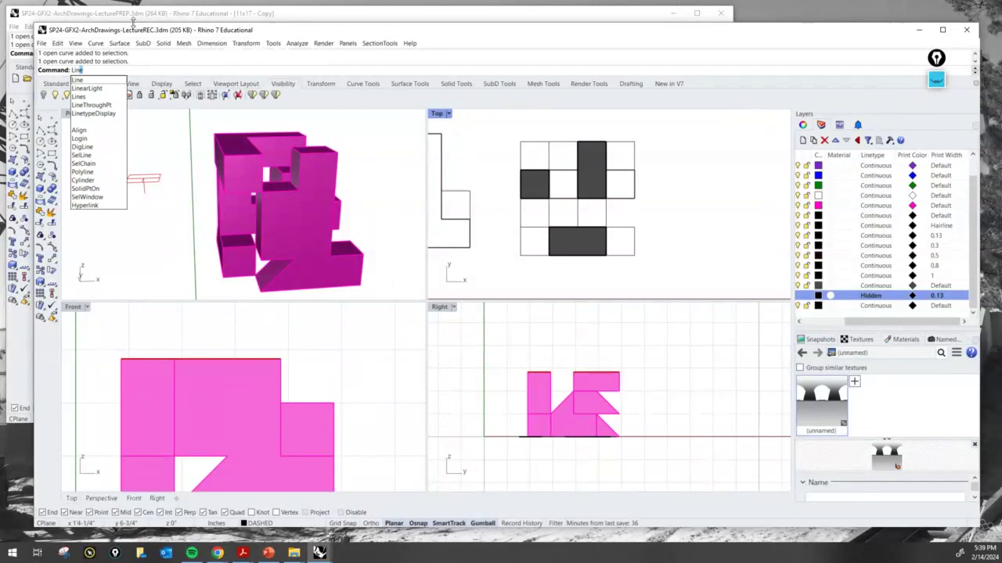
click(94, 113)
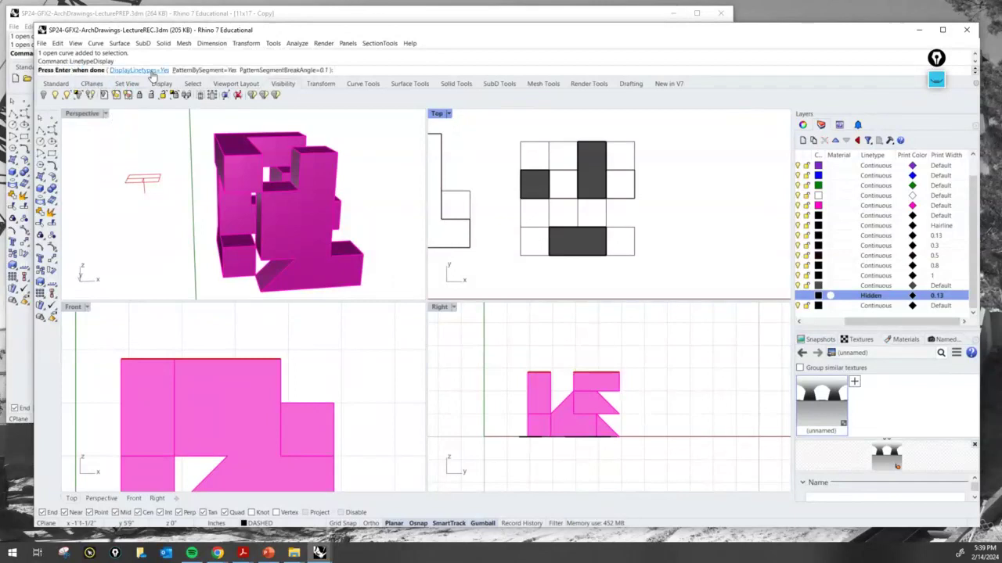
click(140, 70)
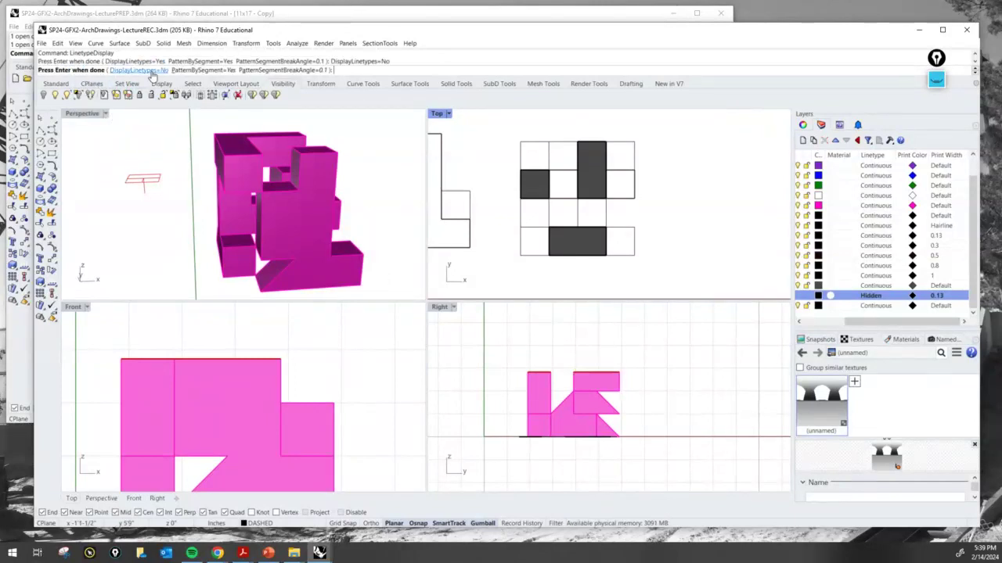
click(139, 70)
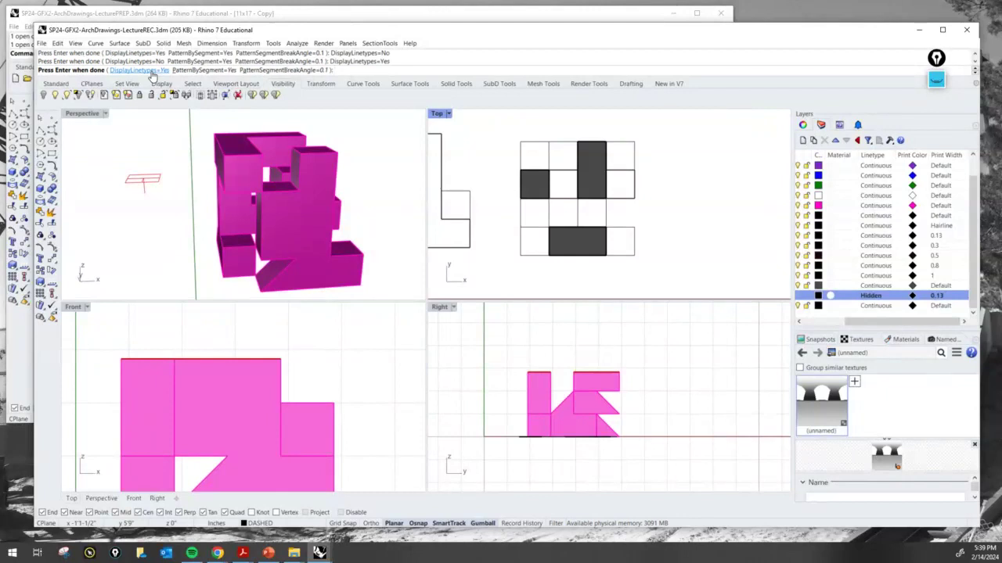
click(322, 71)
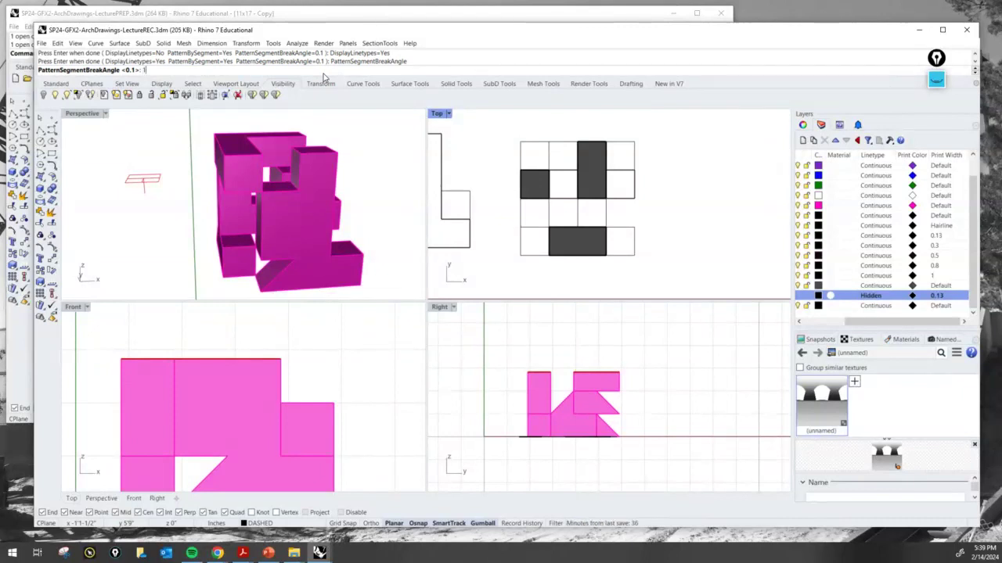
text(1)
key(Return)
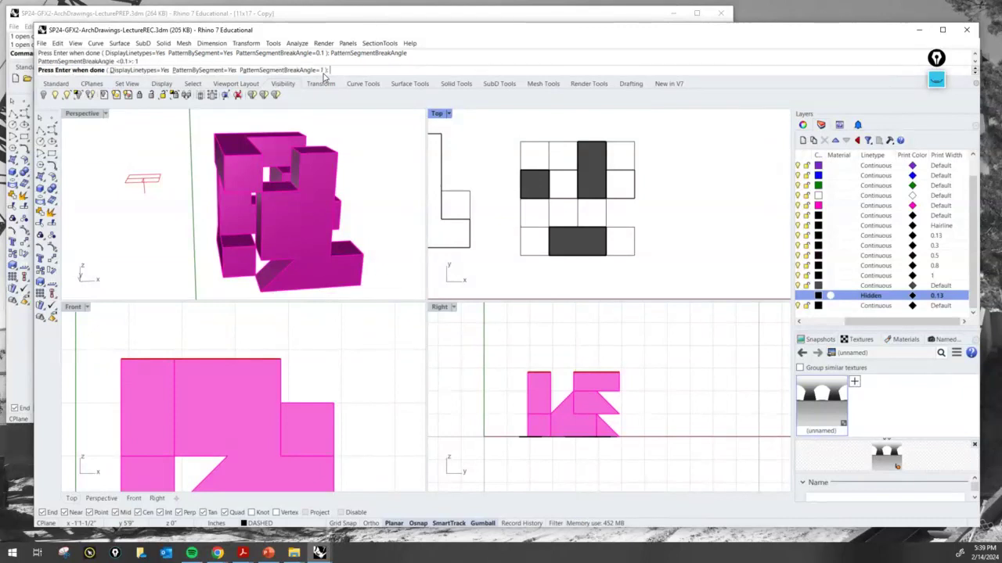
key(Return)
text(Linet)
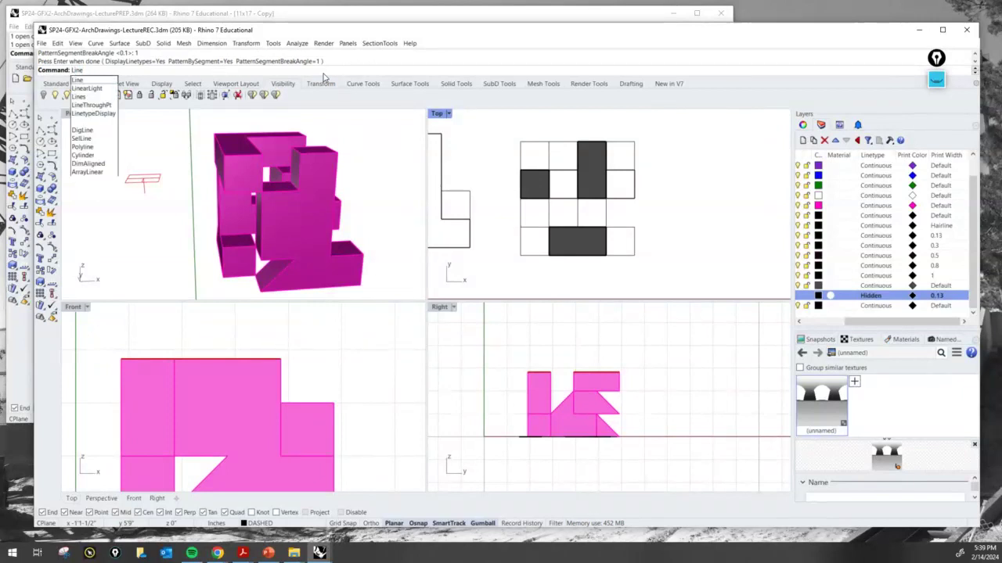
key(Escape)
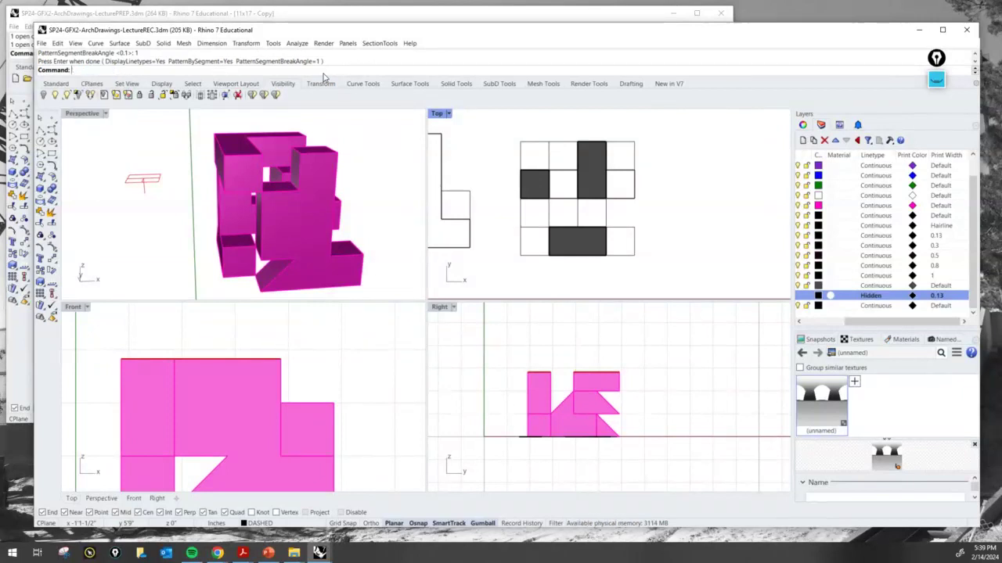
Step: Maximize the Perspective view and frame the 3D model together with both flat Make2D drawings
right_drag(627, 212, 665, 222)
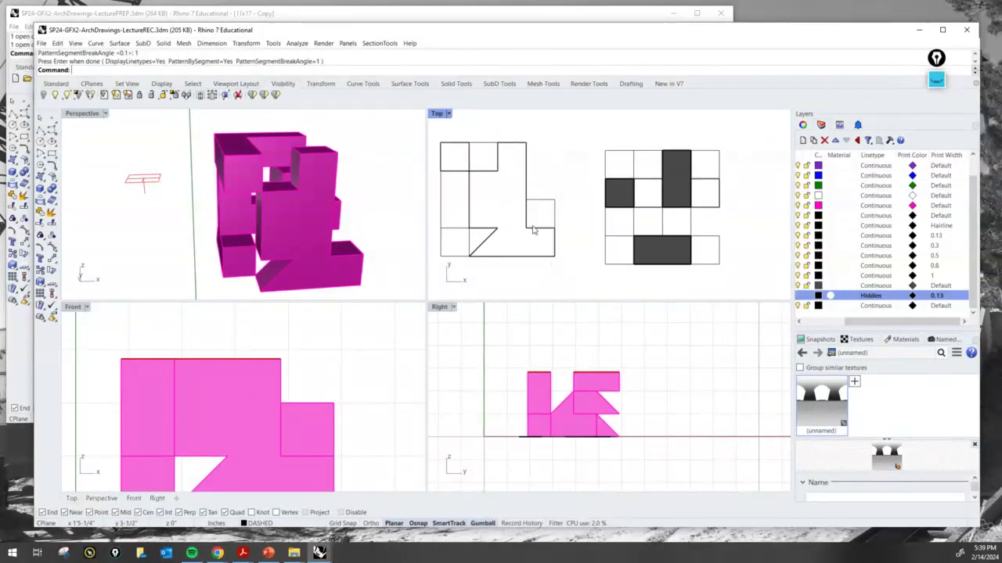
double_click(82, 113)
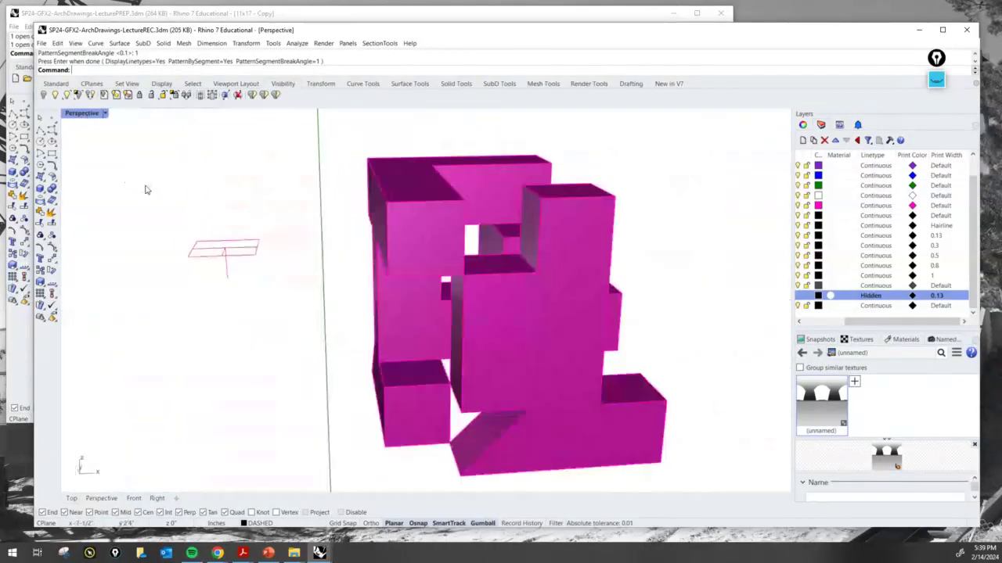
right_drag(145, 188, 482, 222)
scroll(482, 222, up, 6)
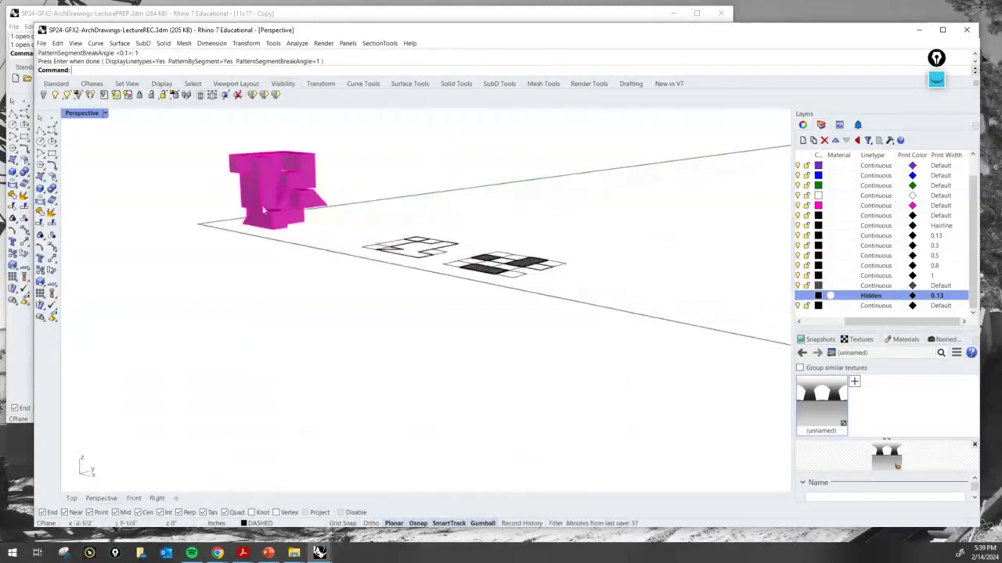
scroll(349, 212, down, 2)
right_drag(349, 212, 381, 249)
right_drag(290, 227, 287, 192)
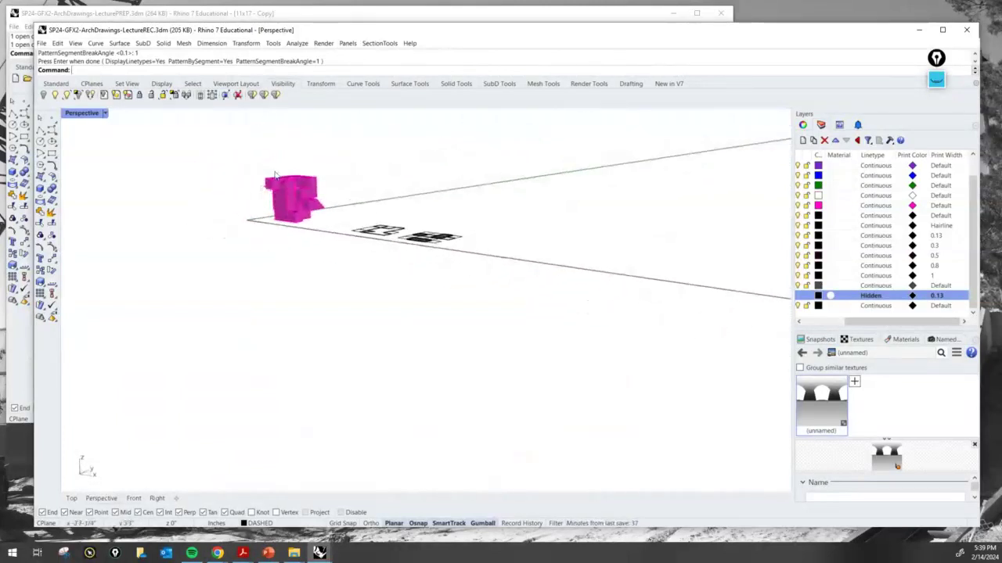
scroll(285, 187, up, 4)
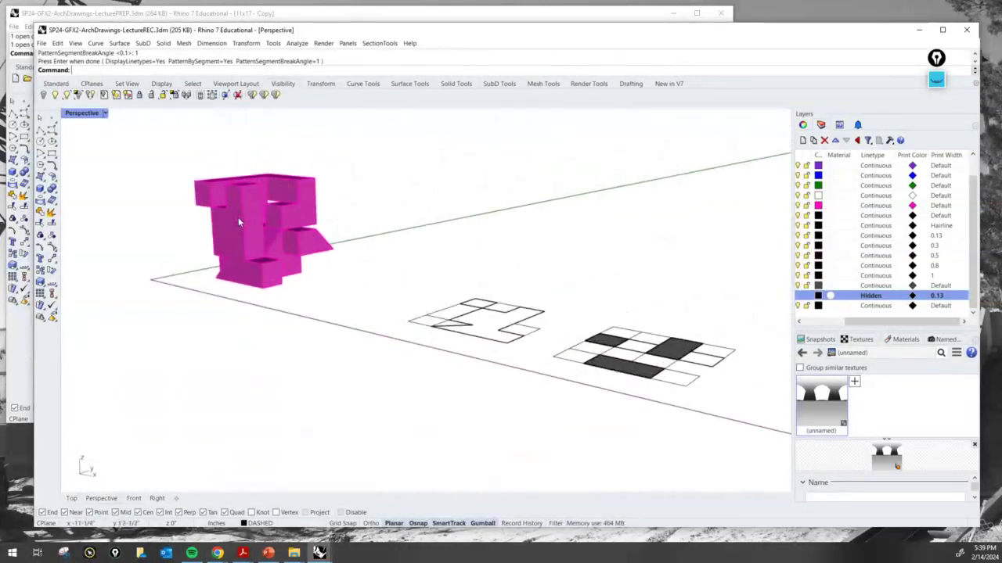
Step: Select the 3D model and the flat drawings in turn, and examine the drawings' line display in Perspective from near and far
click(238, 217)
click(434, 179)
mouse_move(753, 417)
mouse_down()
mouse_move(384, 224)
mouse_move(371, 206)
mouse_up()
click(503, 237)
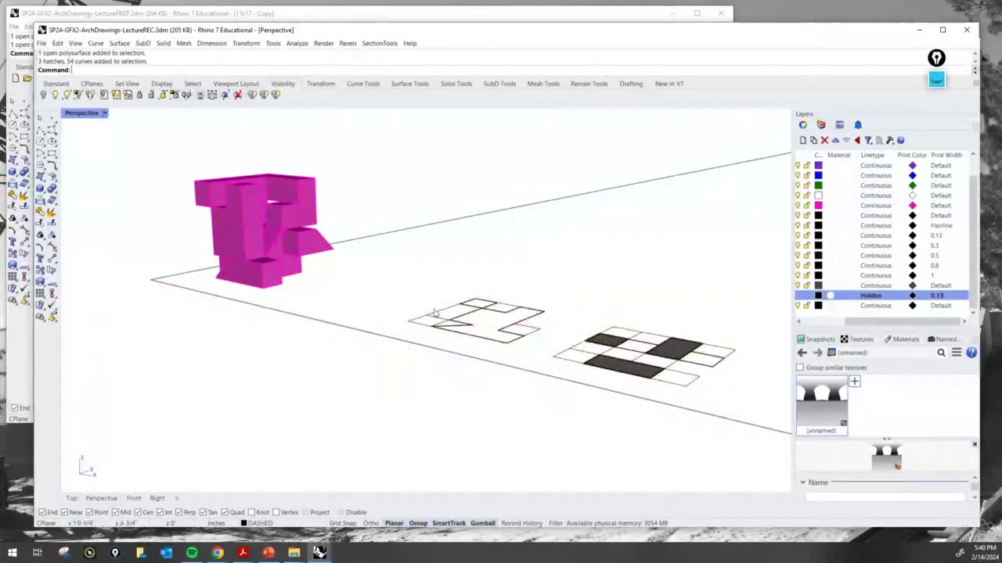
right_drag(443, 311, 582, 334)
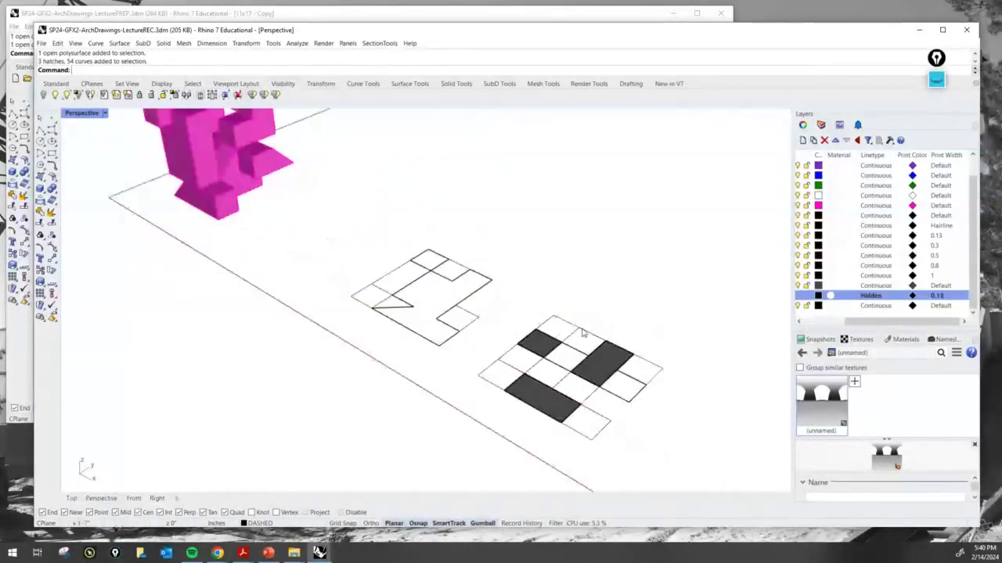
scroll(623, 384, up, 5)
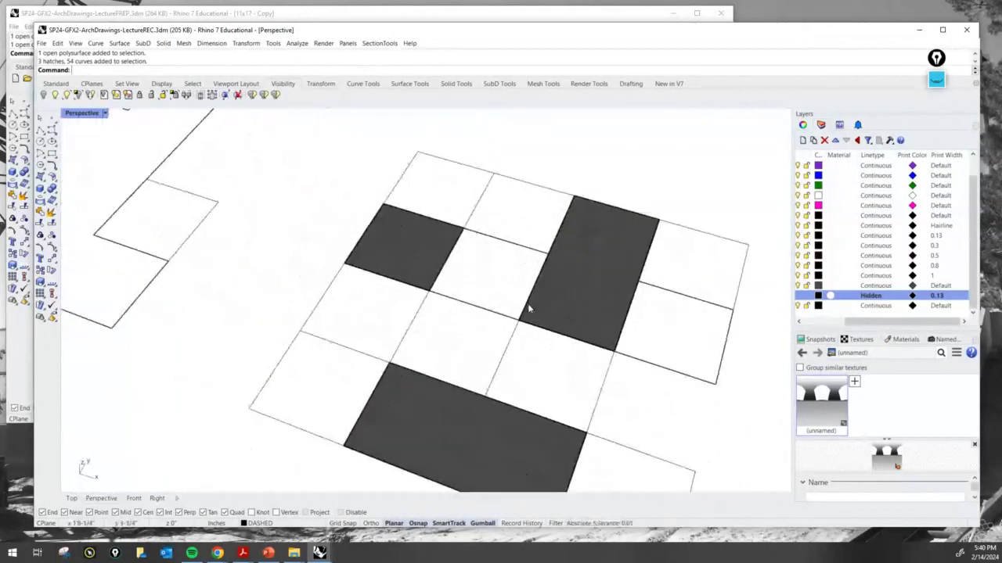
scroll(527, 308, down, 2)
right_drag(526, 320, 509, 285)
scroll(509, 284, down, 4)
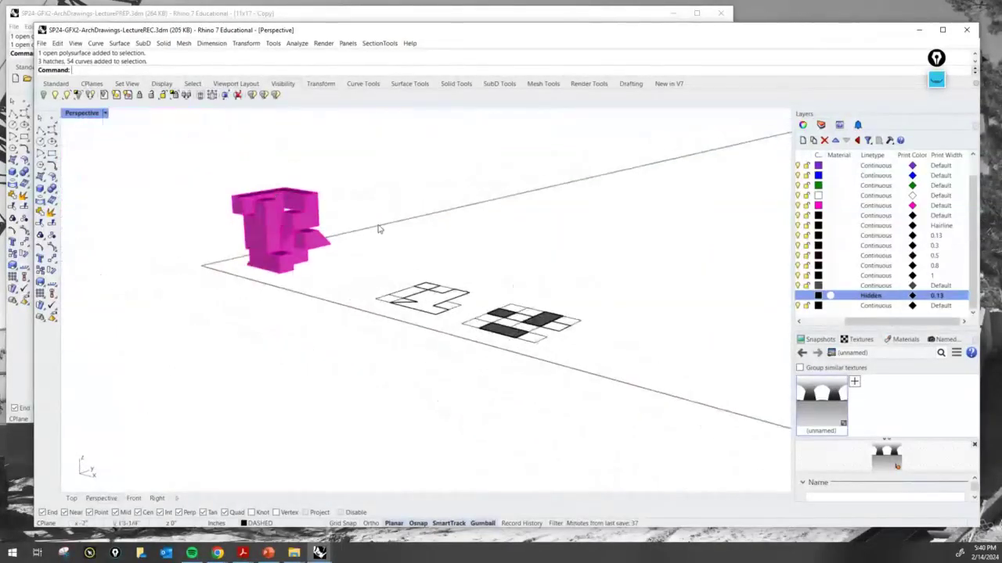
scroll(381, 230, up, 3)
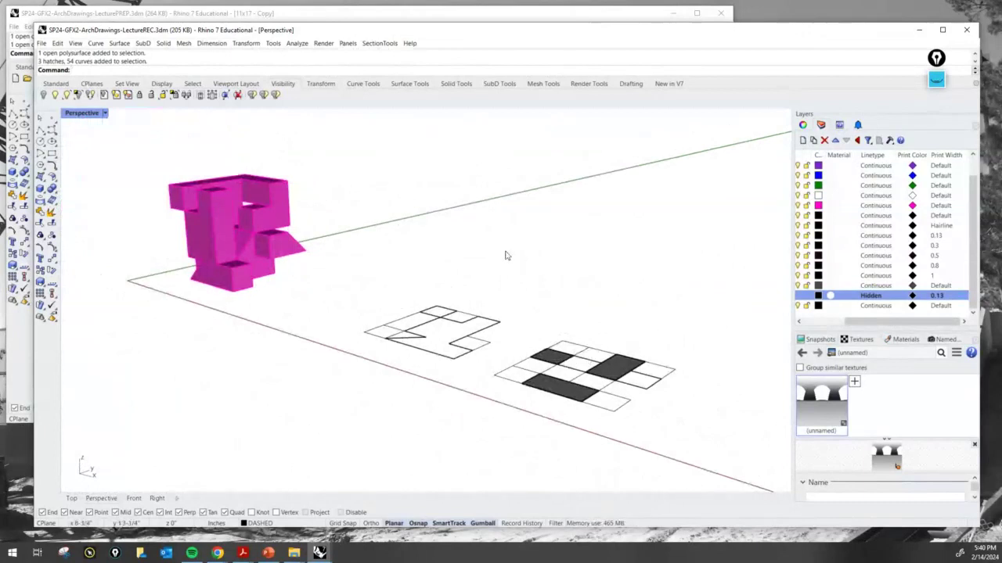